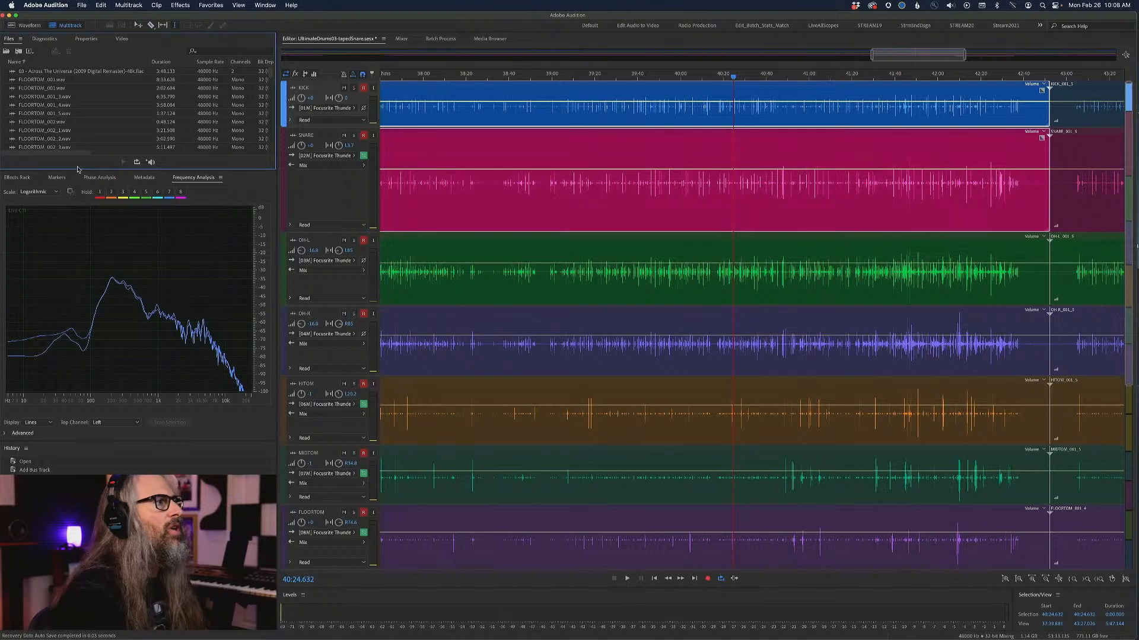
Disarm recording on the KICK, SNARE, OH-L, OH-R, HITOM, MIDTOM and FLOORTOM tracks.
left_click(365, 89)
left_click(364, 135)
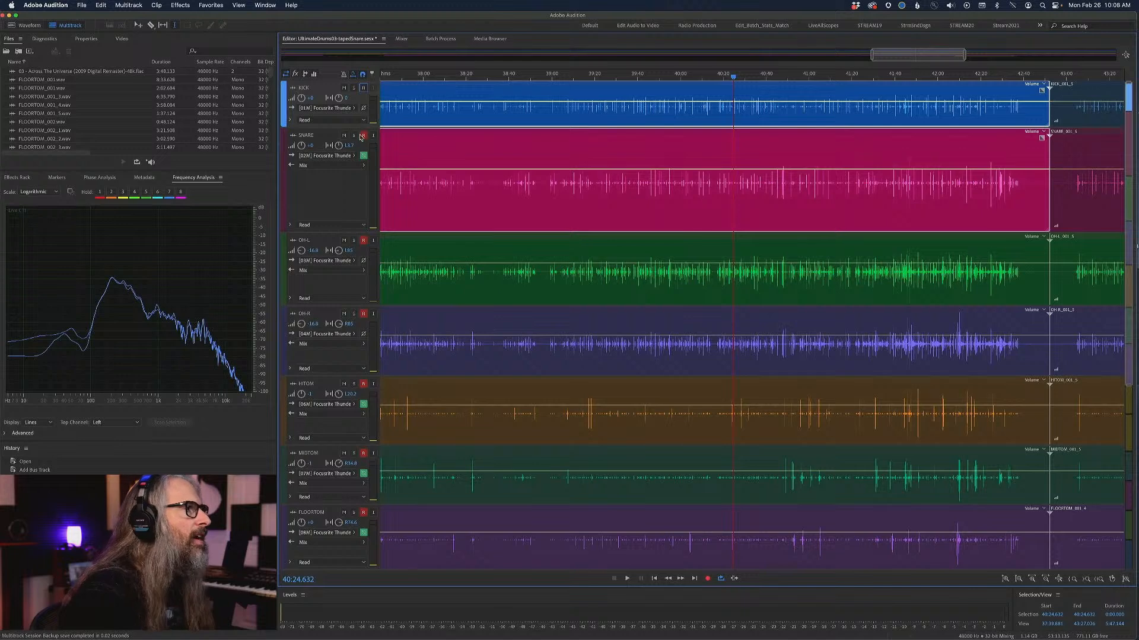
left_click(363, 240)
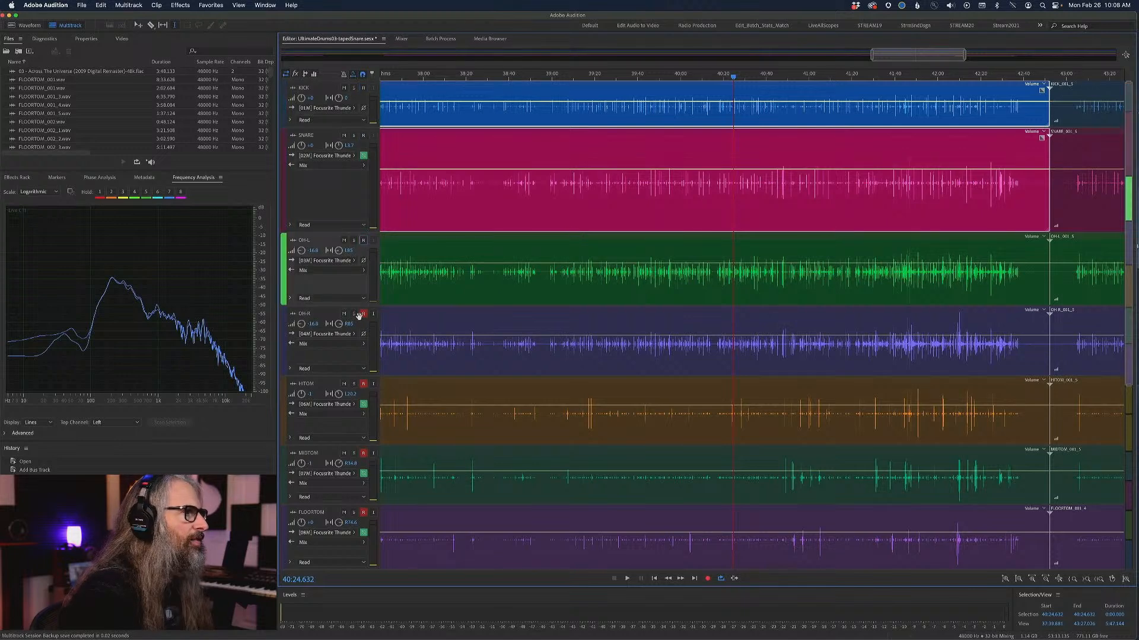
left_click(363, 314)
left_click(362, 385)
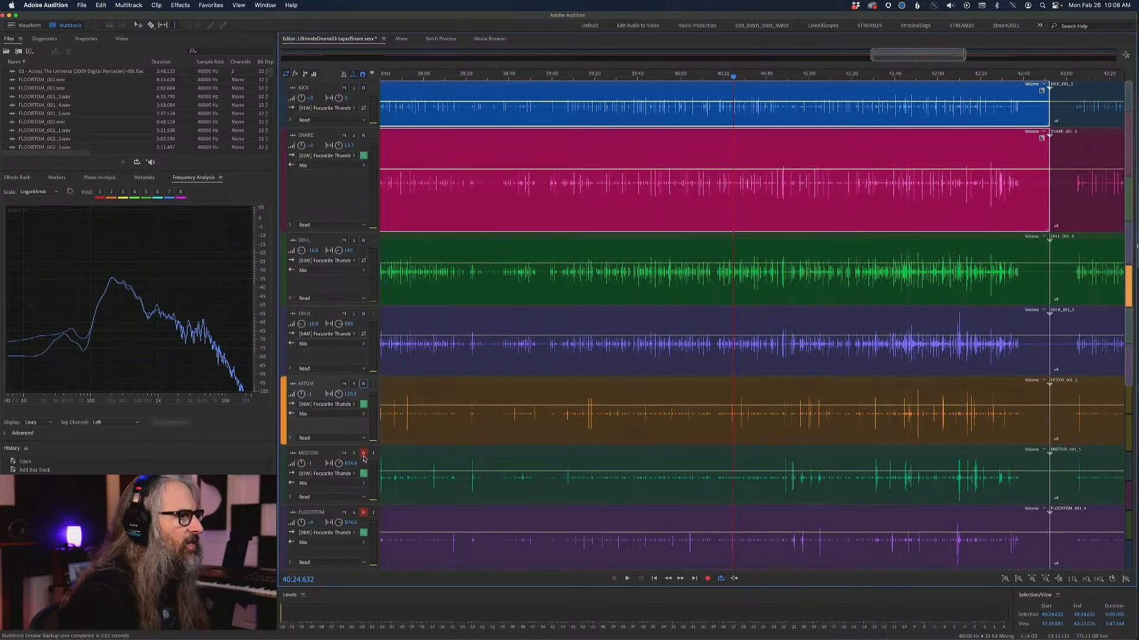
left_click(364, 454)
left_click(364, 513)
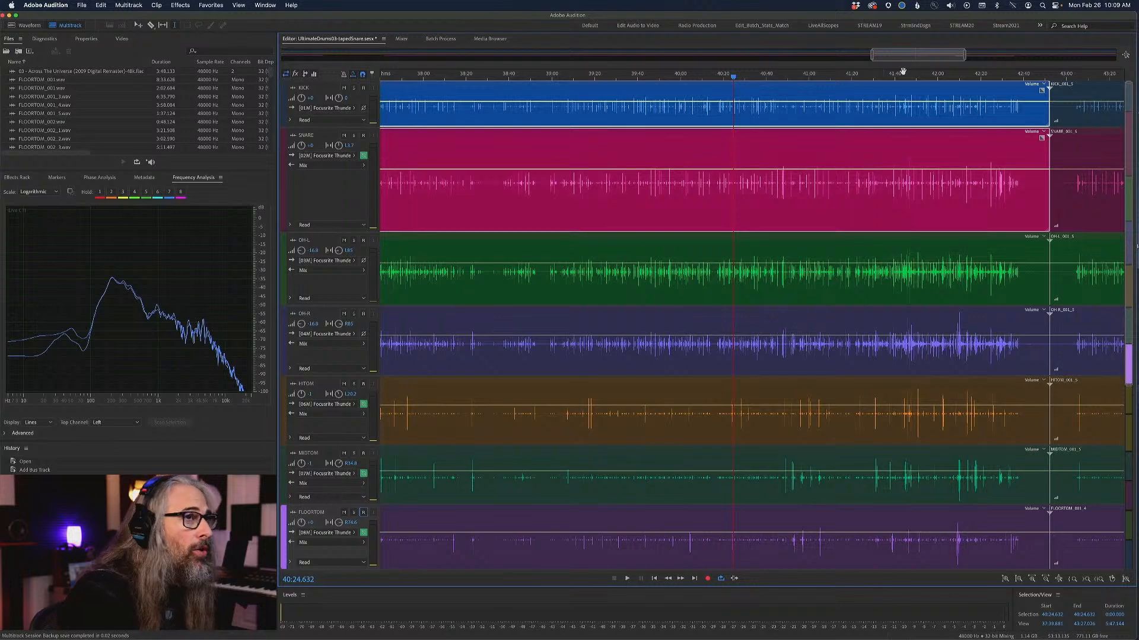
Play the drum session from 40:17.125 to listen for a groove section suitable for looping.
left_click_drag(893, 57, 891, 55)
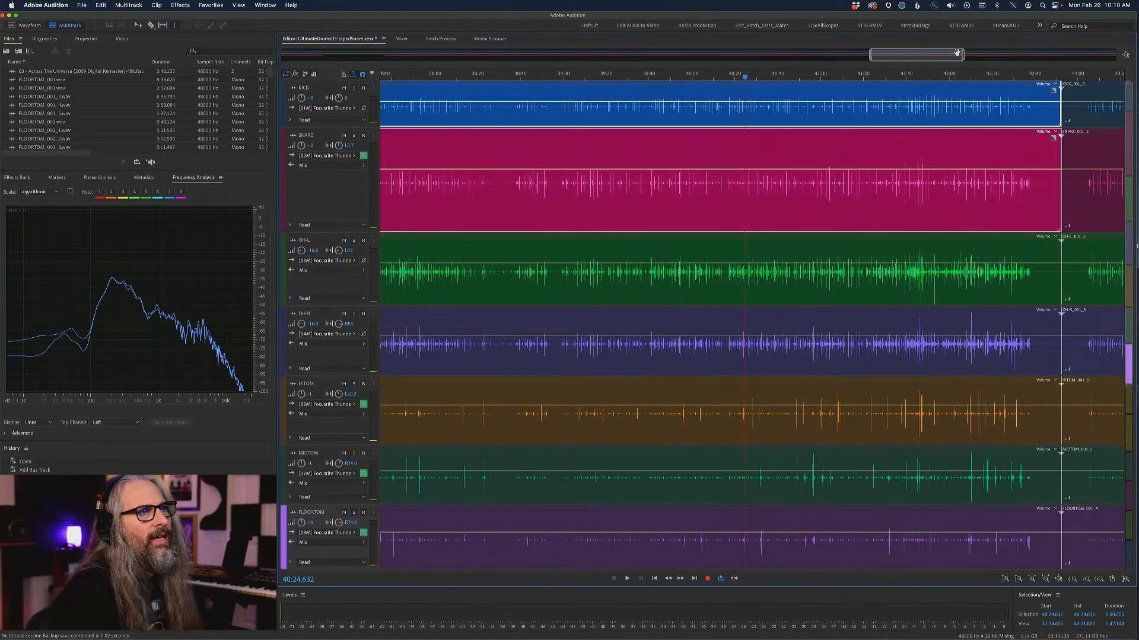
mouse_move(962, 55)
left_mouse_down()
mouse_move(1134, 56)
mouse_move(962, 55)
left_mouse_up()
left_click_drag(870, 55, 882, 57)
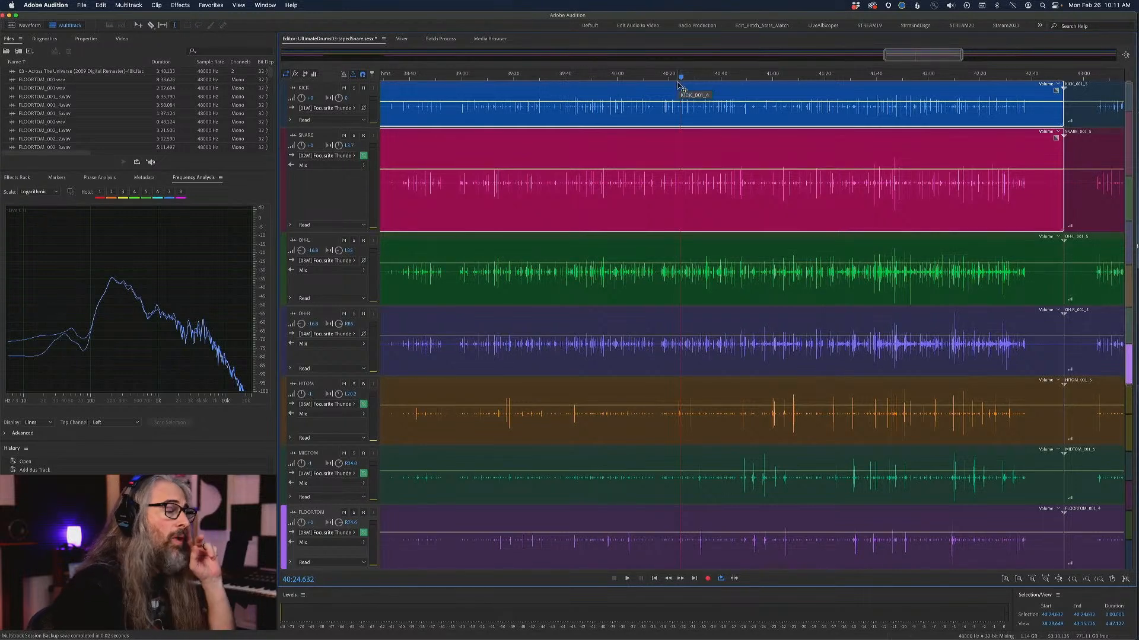
scroll(704, 78, "down", 5)
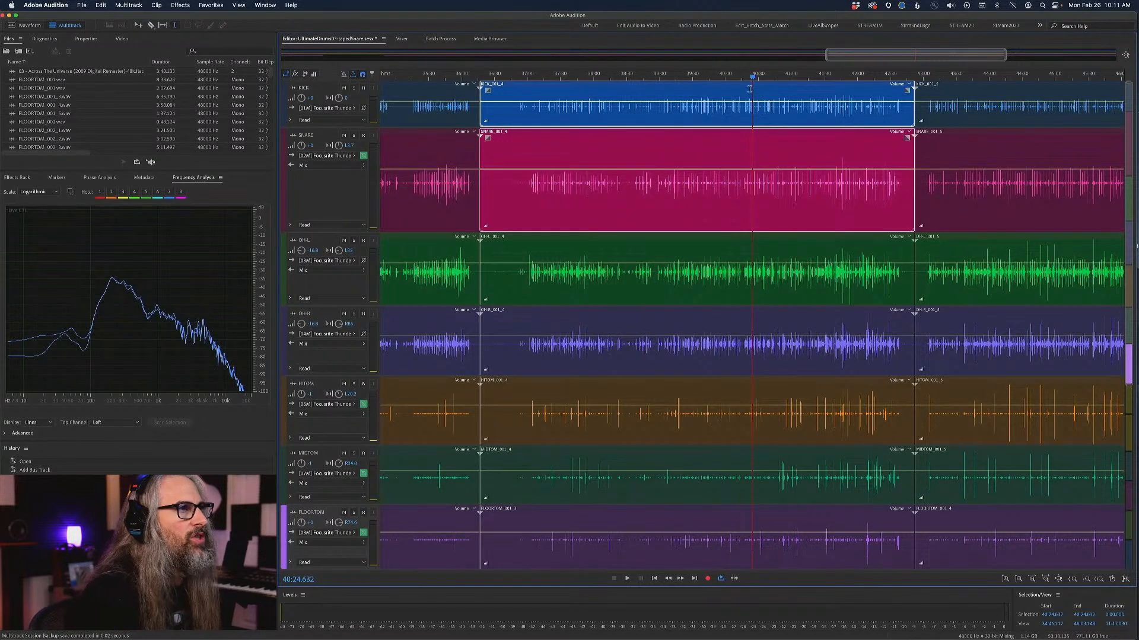
scroll(757, 76, "up", 5)
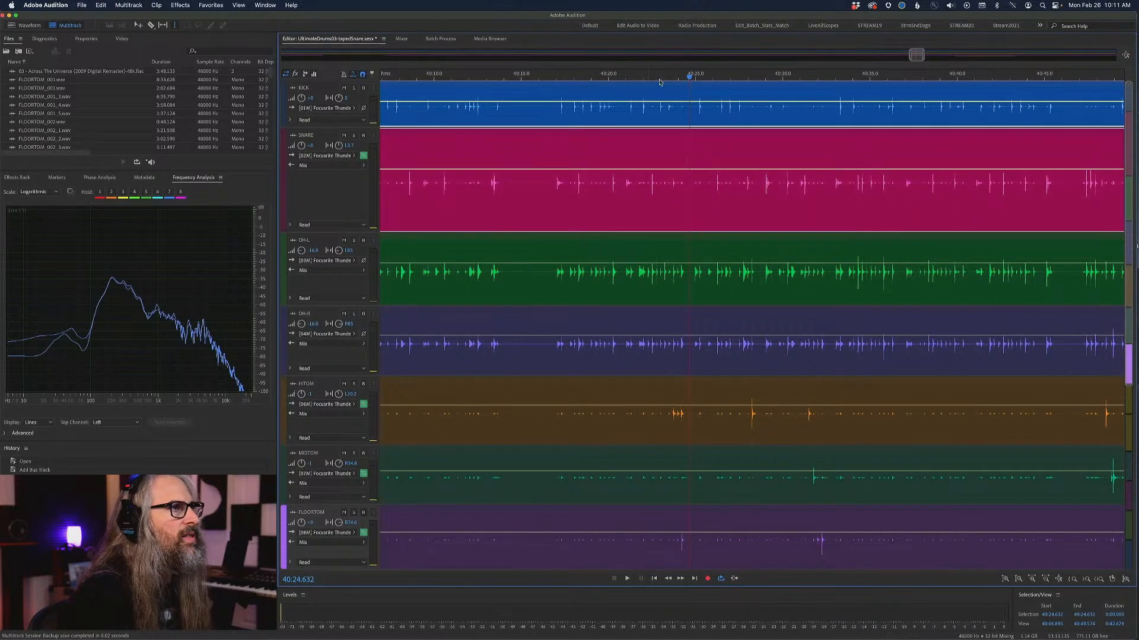
left_click(558, 77)
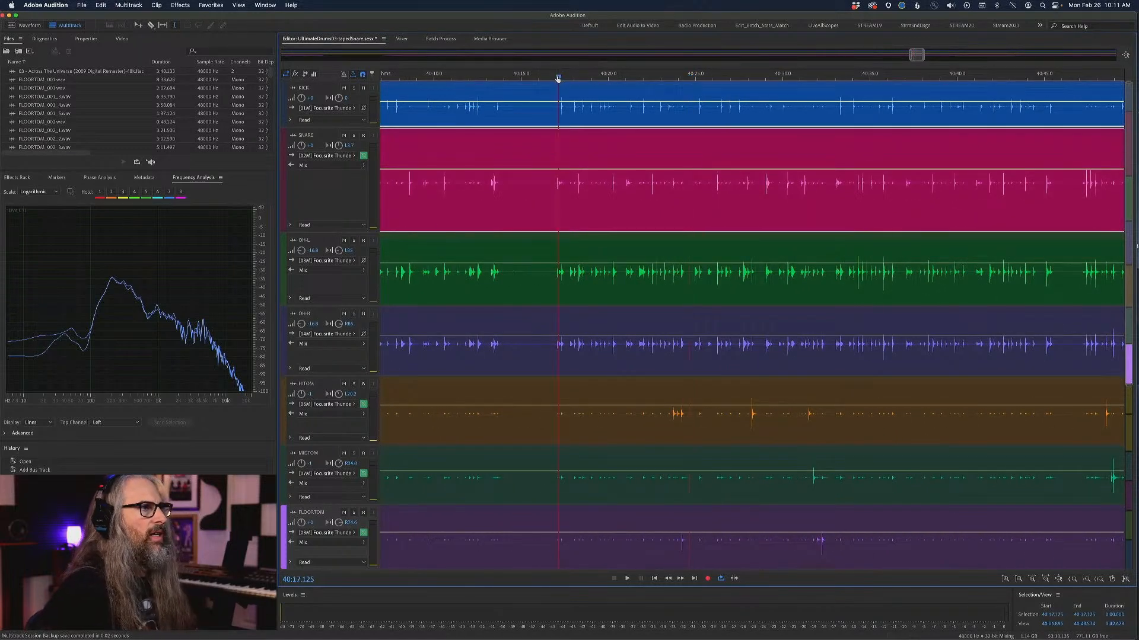
key("space")
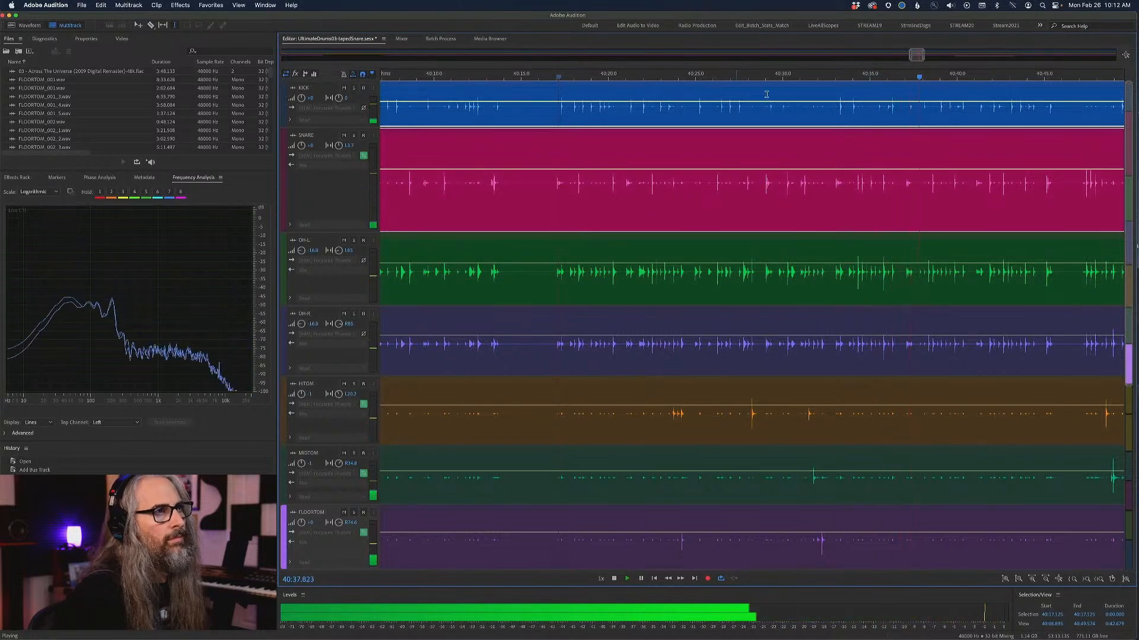
key("space")
Audition the groove from 40:33.247 and select a time range of about 4 seconds, from 40:33.298 to 40:37.304.
left_click(837, 92)
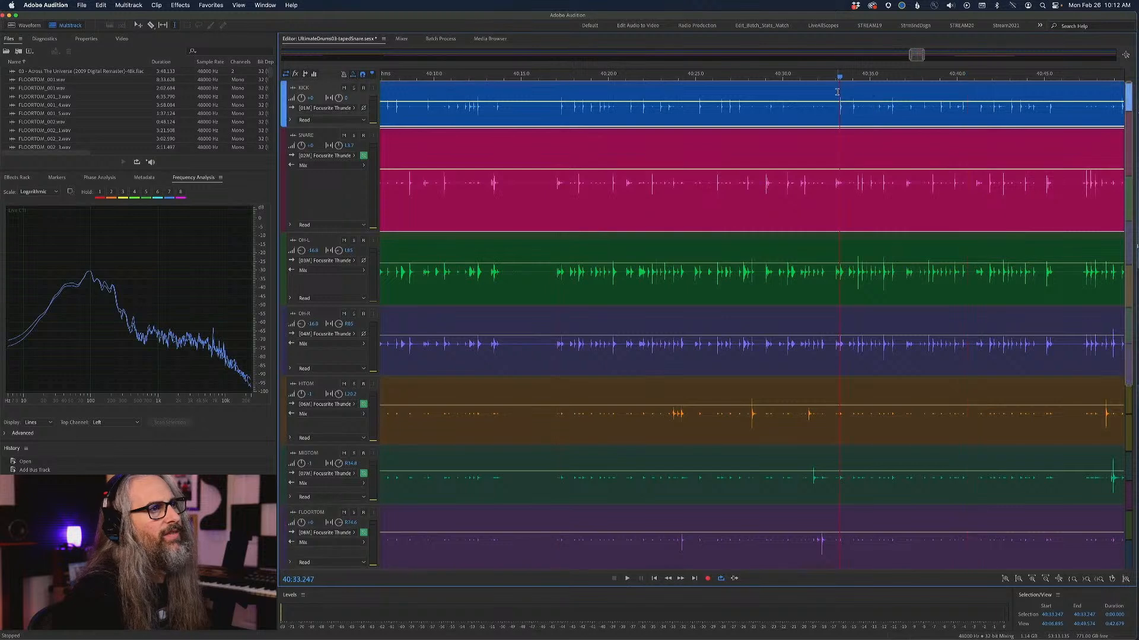
key("space")
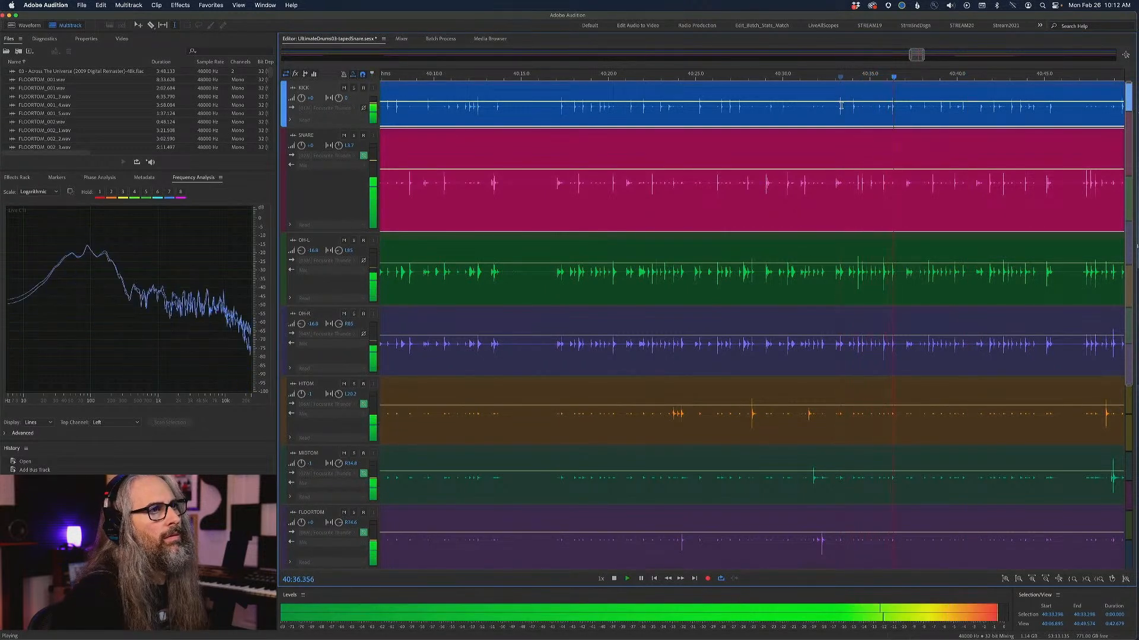
left_click_drag(841, 105, 910, 162)
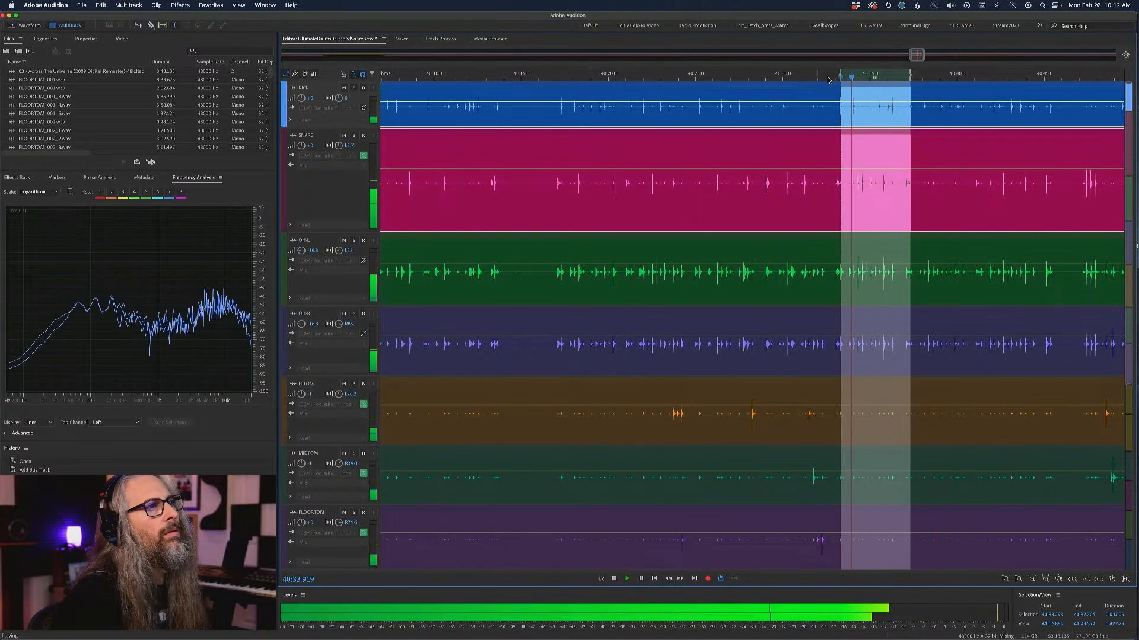
key("space")
Move the start of the time selection to 40:33.277, just before the kick hit.
left_click_drag(888, 87, 930, 88)
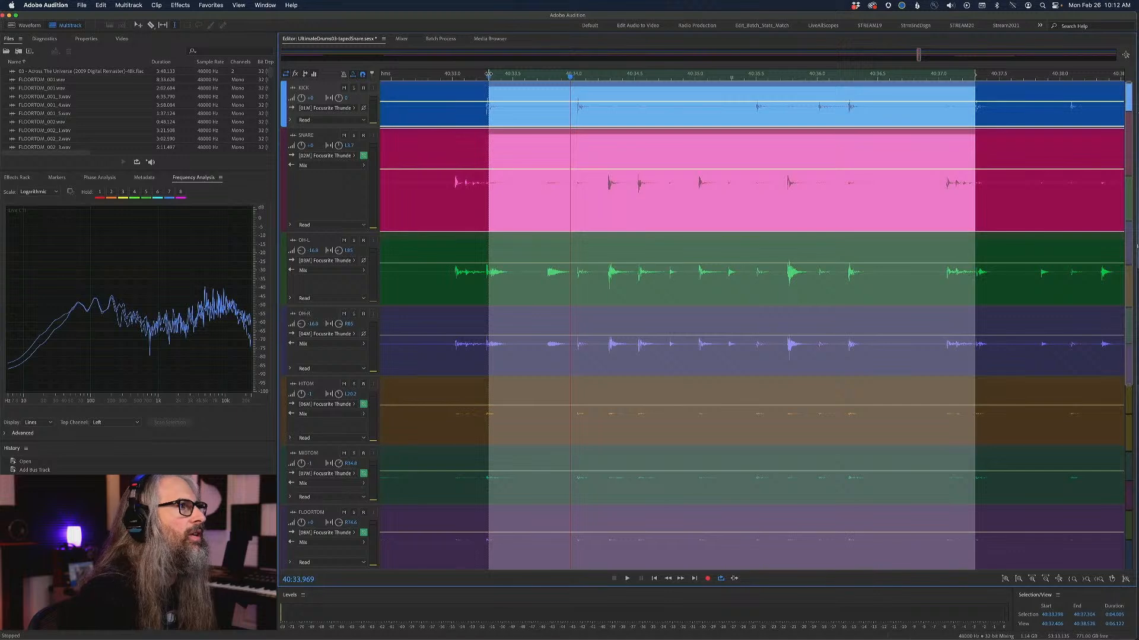
left_click_drag(488, 74, 486, 74)
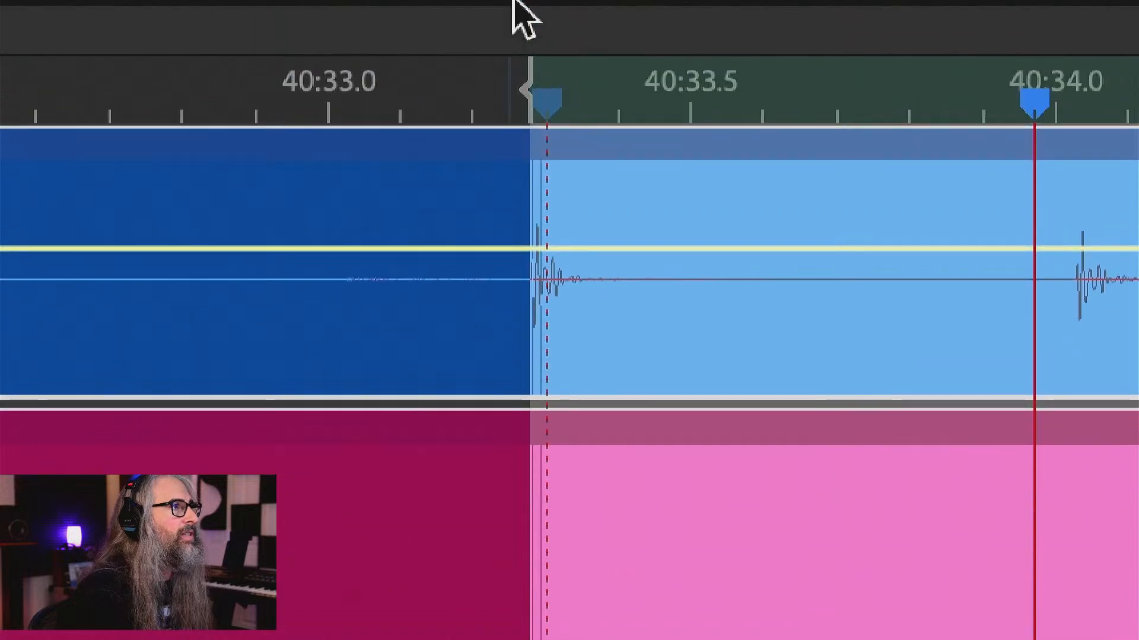
mouse_move(528, 84)
left_mouse_down()
mouse_move(514, 83)
mouse_move(529, 92)
left_mouse_up()
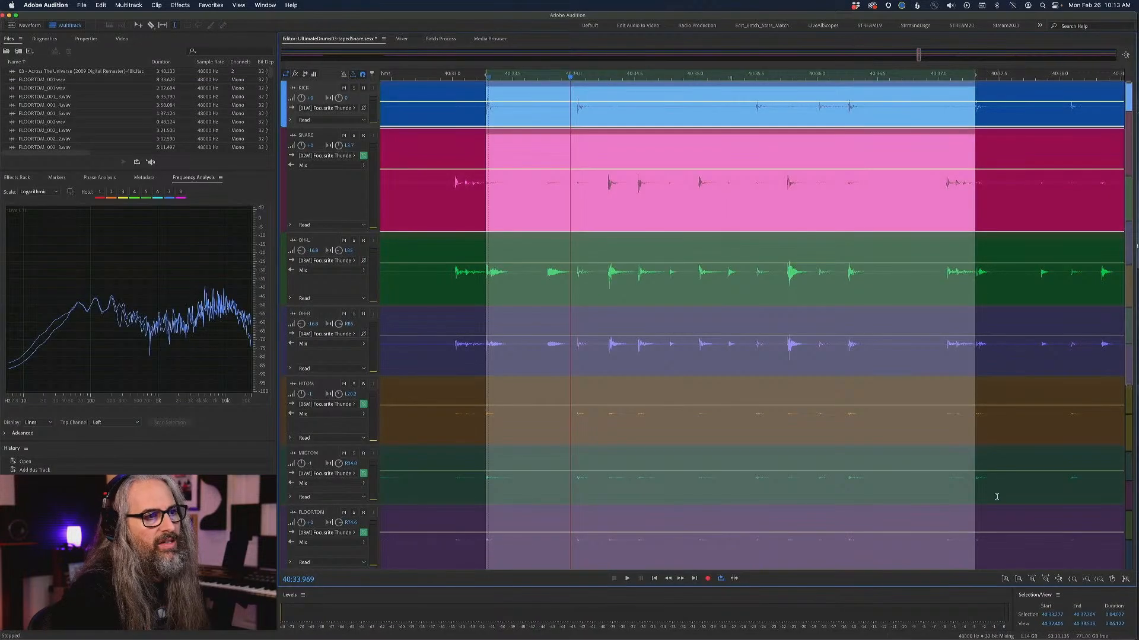
scroll(796, 80, "up", 6)
scroll(796, 80, "down", 8)
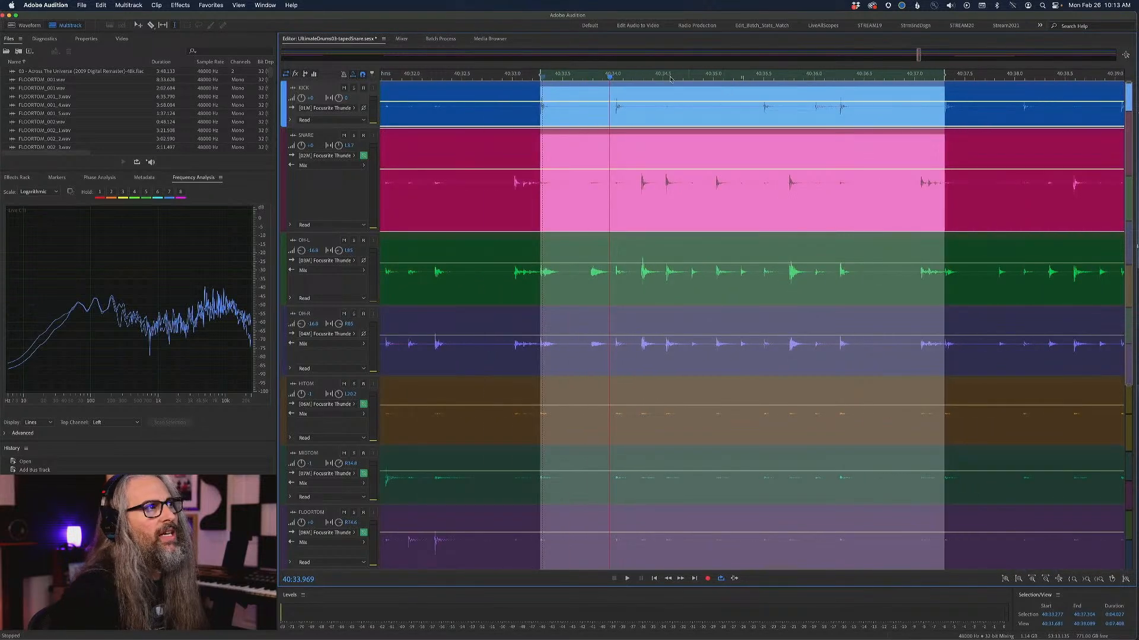
Return the playhead to the selection's start and audition the selected drum loop.
left_click(656, 579)
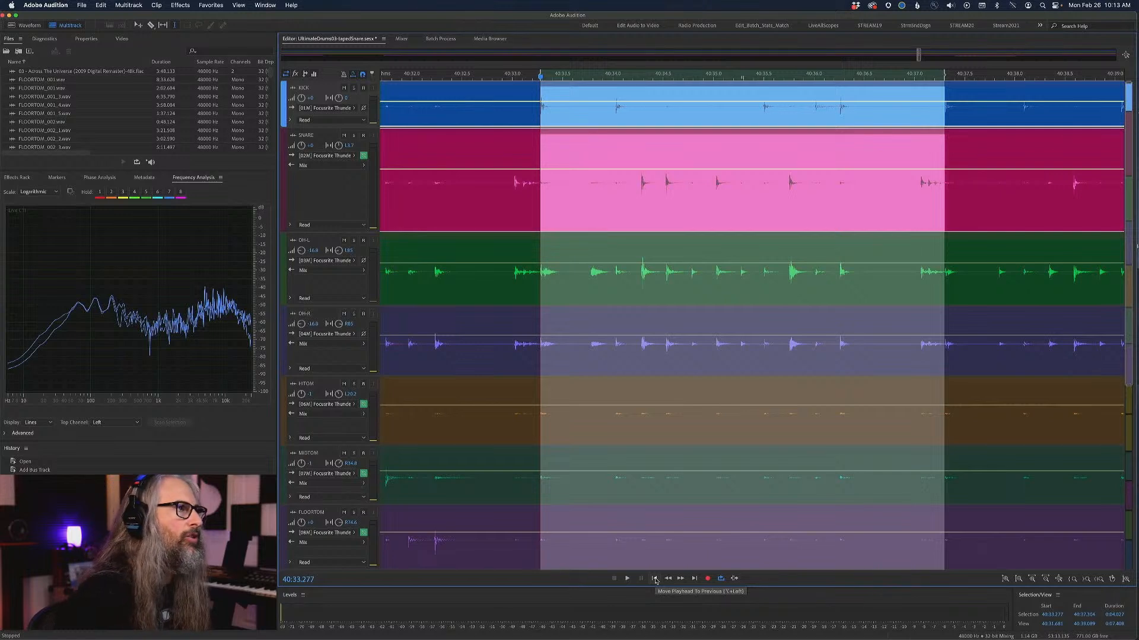
key("space")
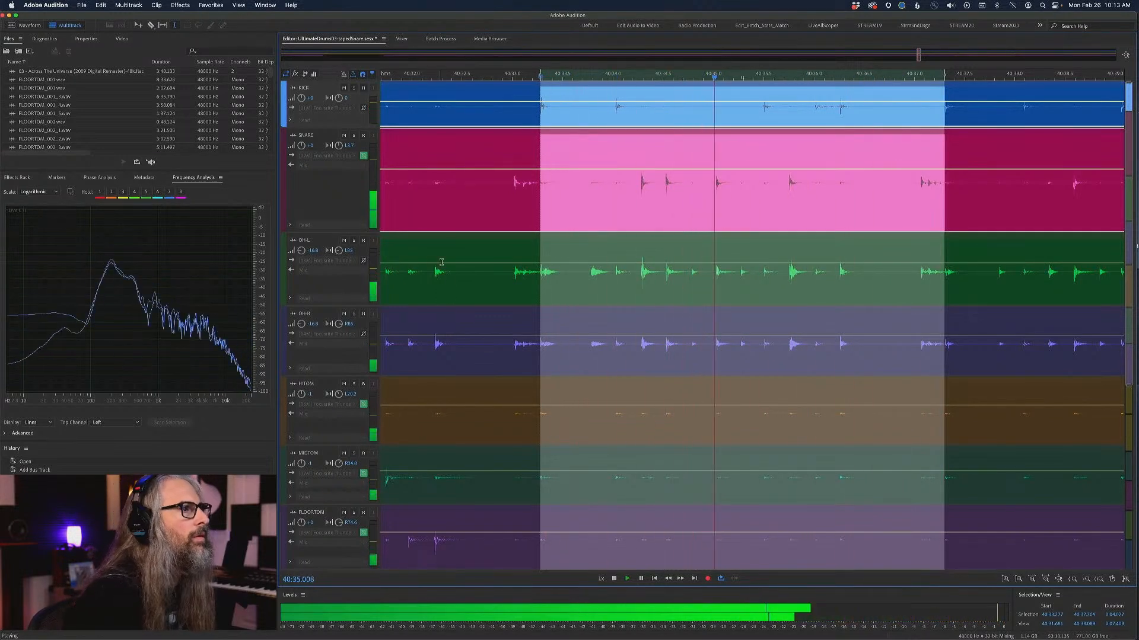
key("space")
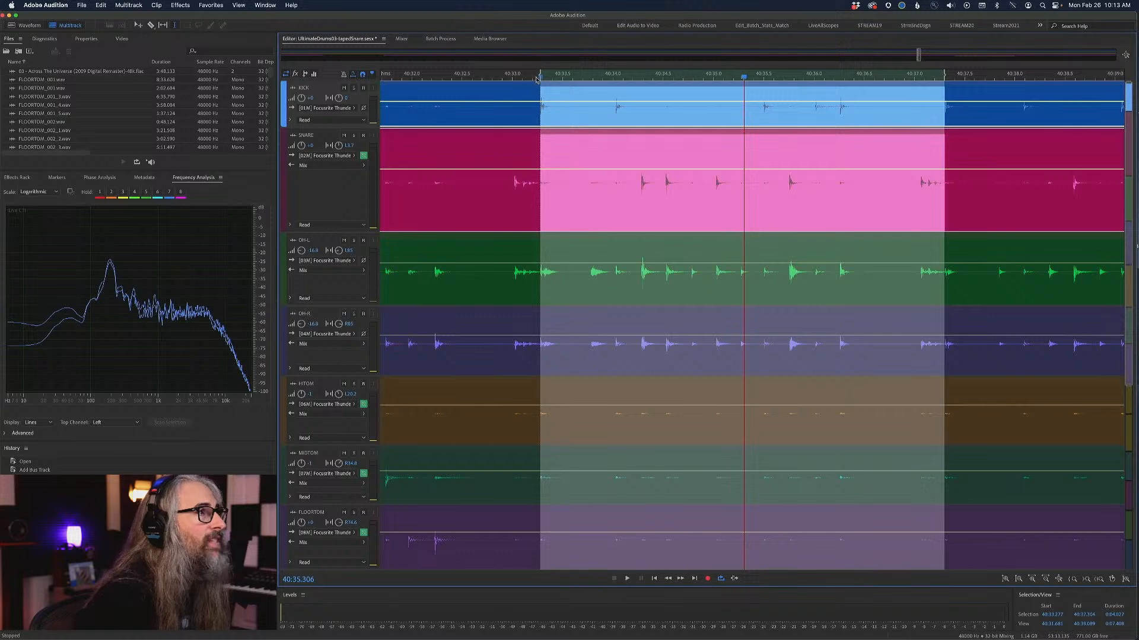
Fine-tune the start of the time selection to 40:33.276, ahead of the kick transient.
scroll(536, 77, "up", 5)
scroll(536, 79, "up", 5)
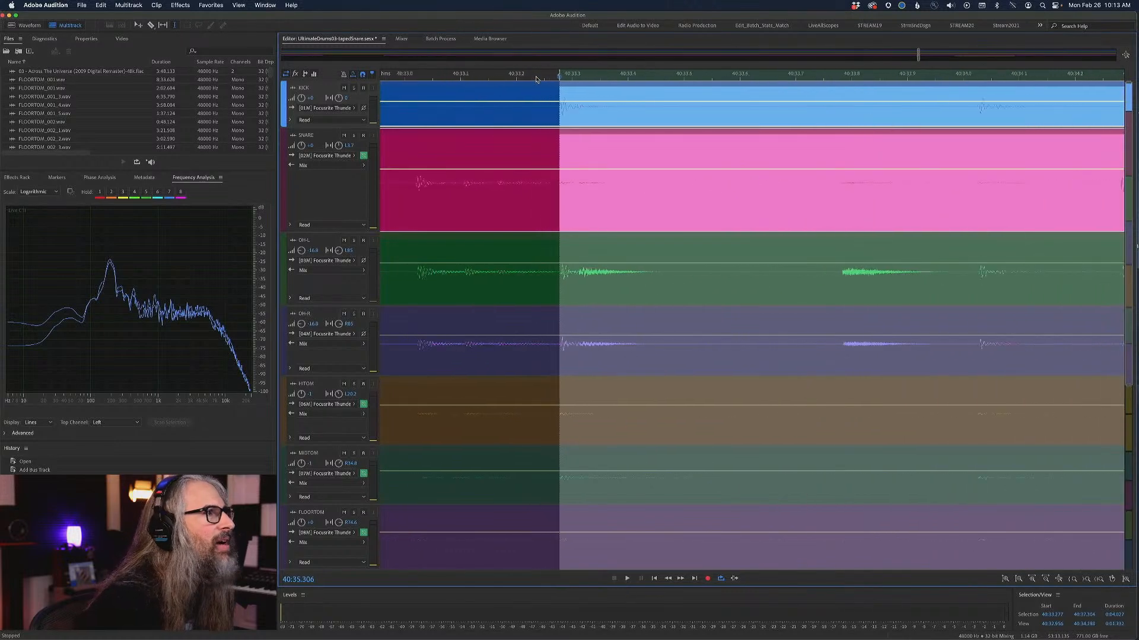
left_click_drag(573, 74, 572, 74)
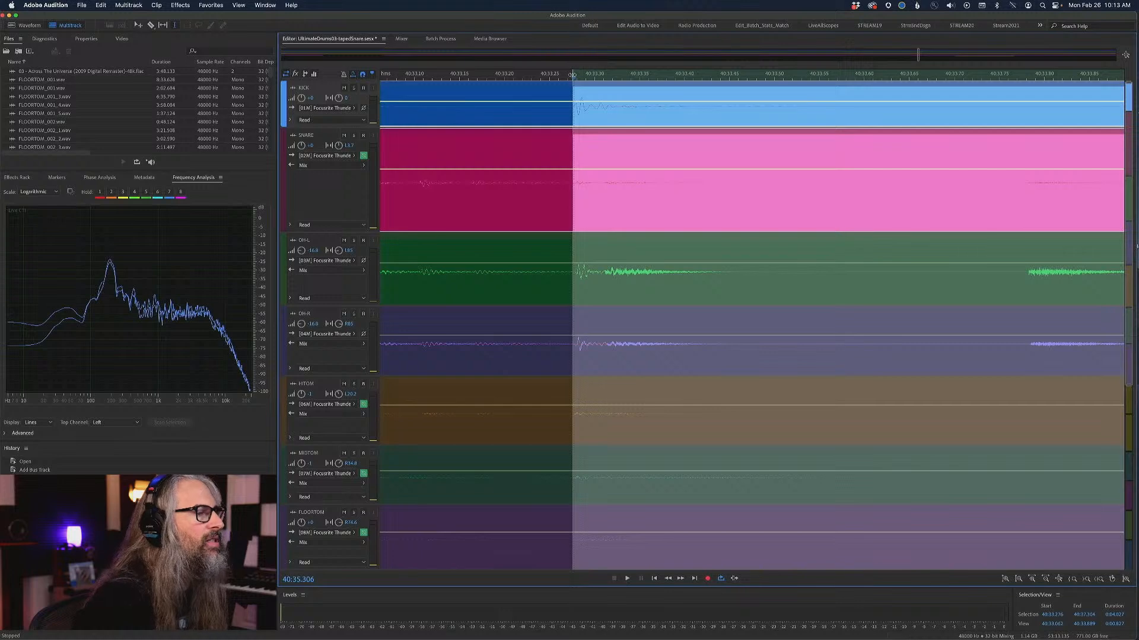
scroll(641, 77, "down", 10)
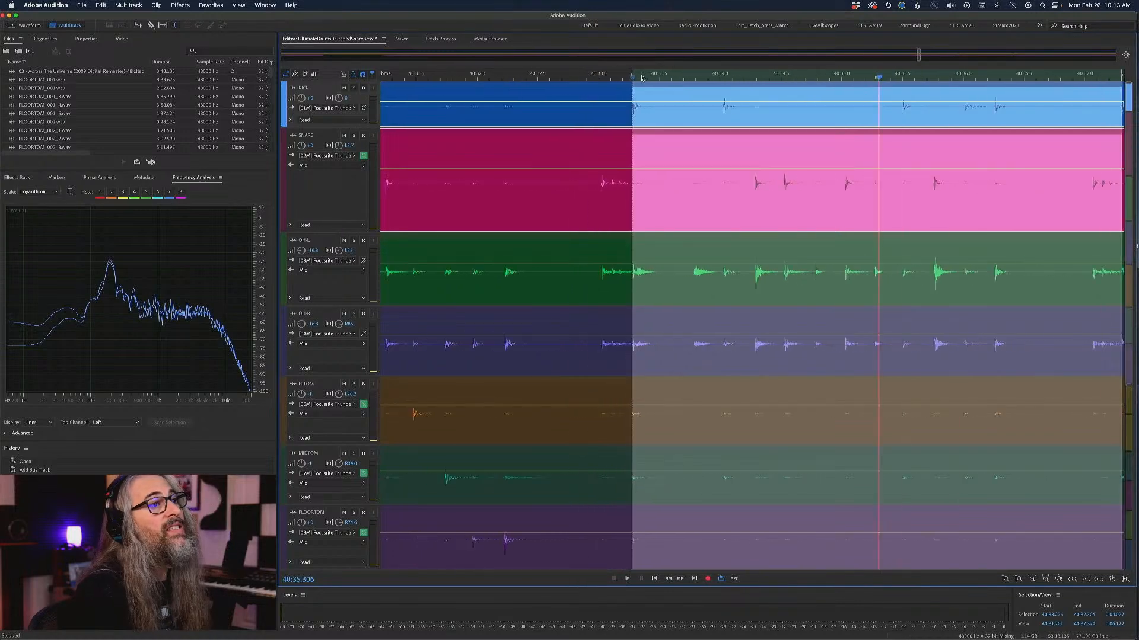
scroll(641, 77, "down", 3)
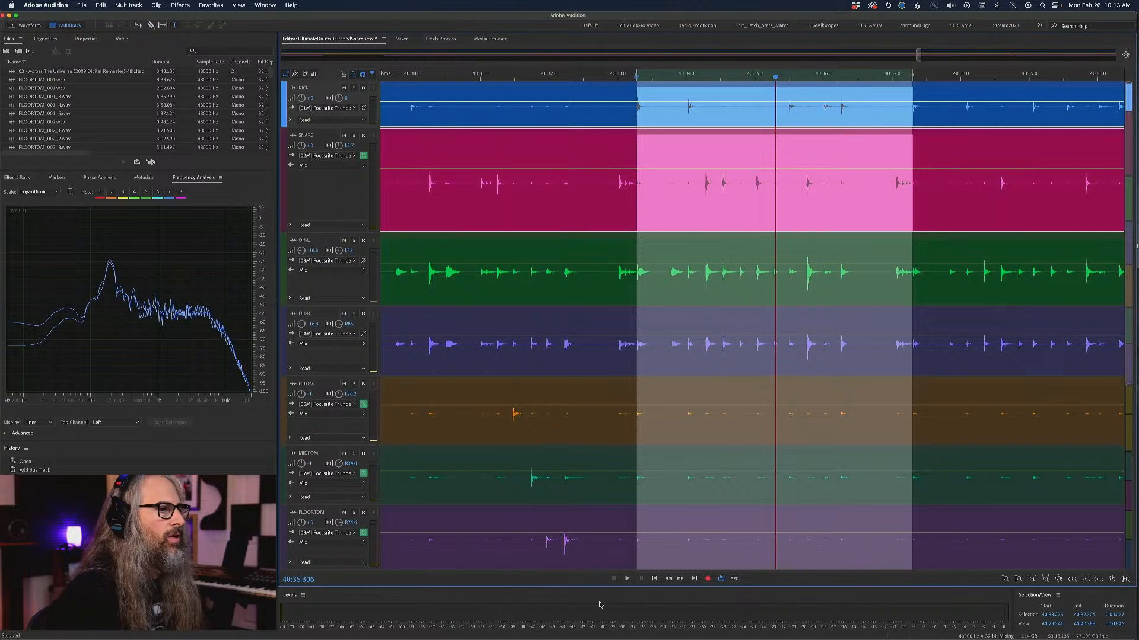
Audition the loop from its adjusted start and inspect its starting edge against the kick waveform.
left_click(653, 578)
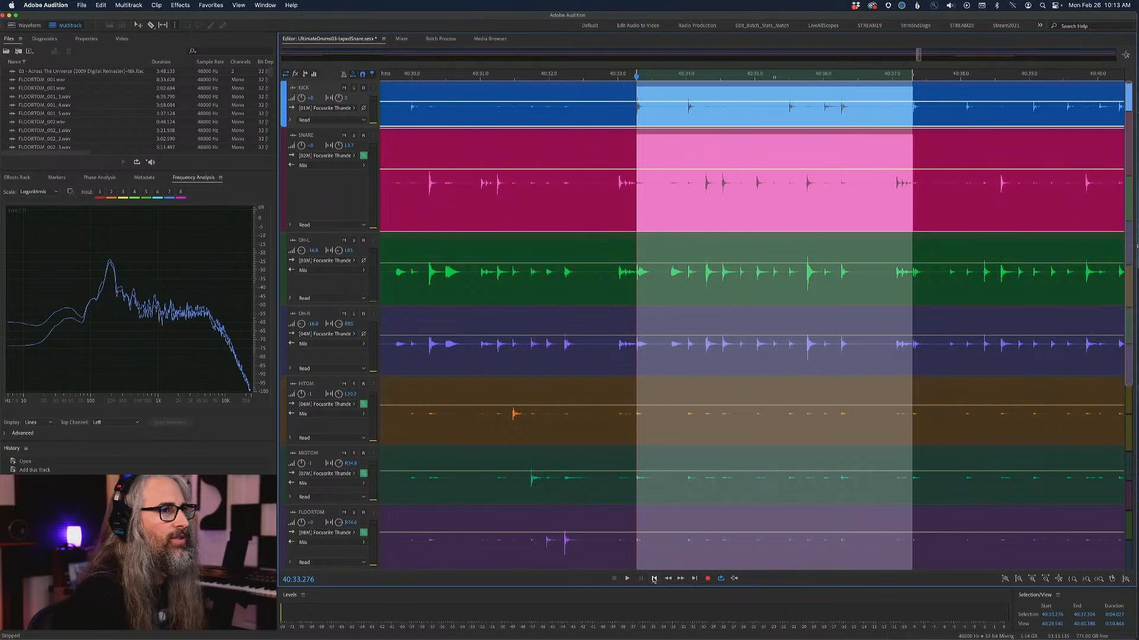
key("space")
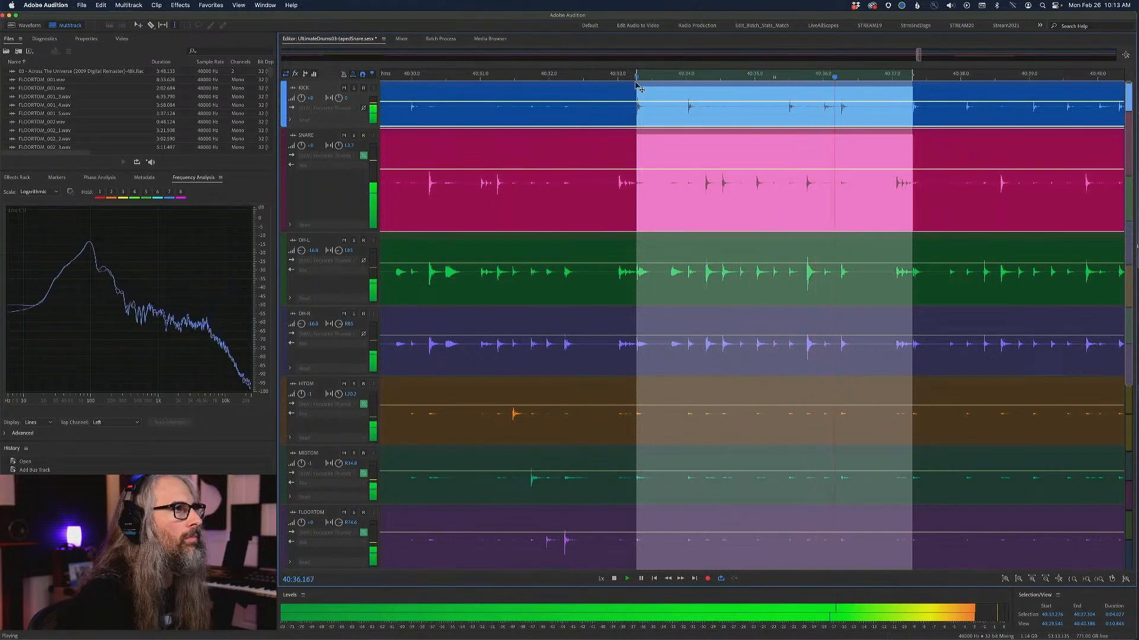
scroll(634, 76, "up", 3)
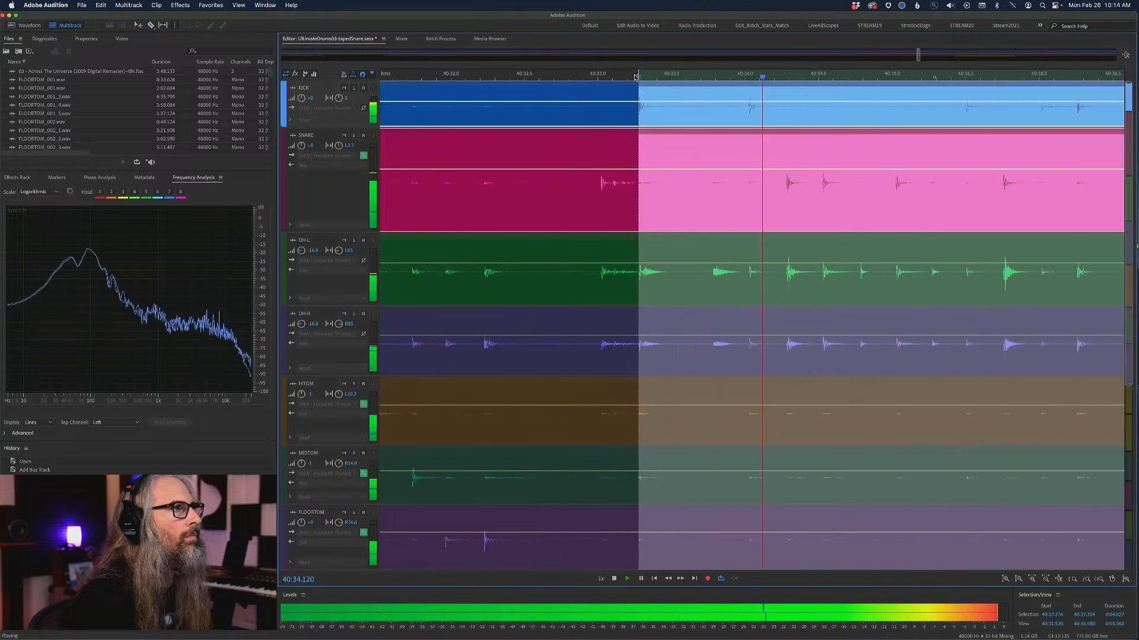
key("space")
scroll(635, 75, "up", 5)
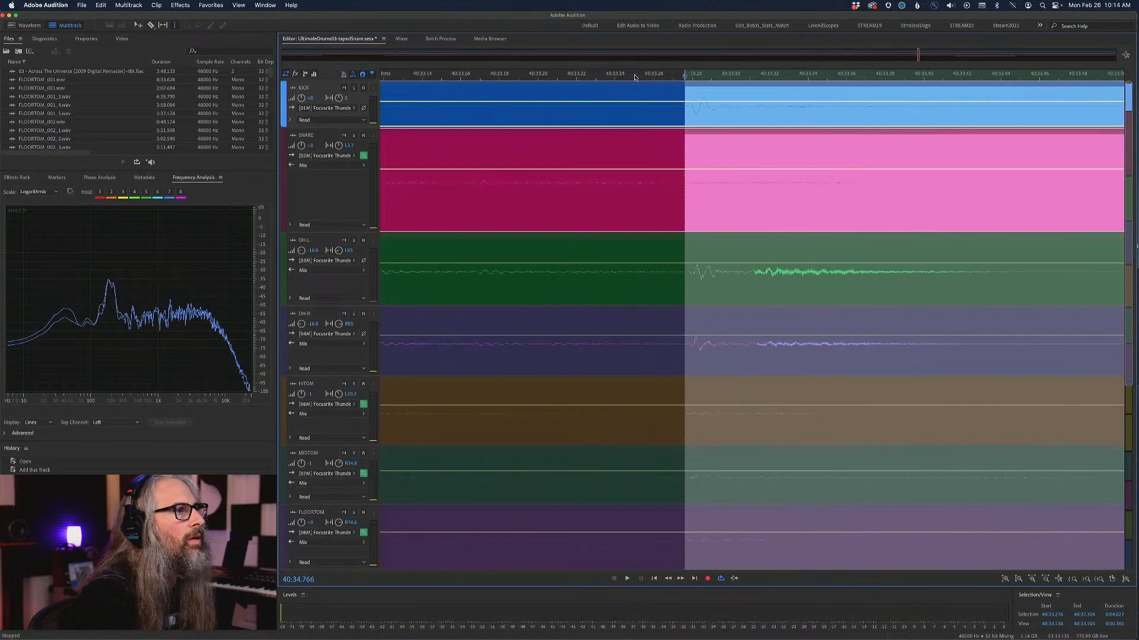
scroll(734, 70, "down", 5)
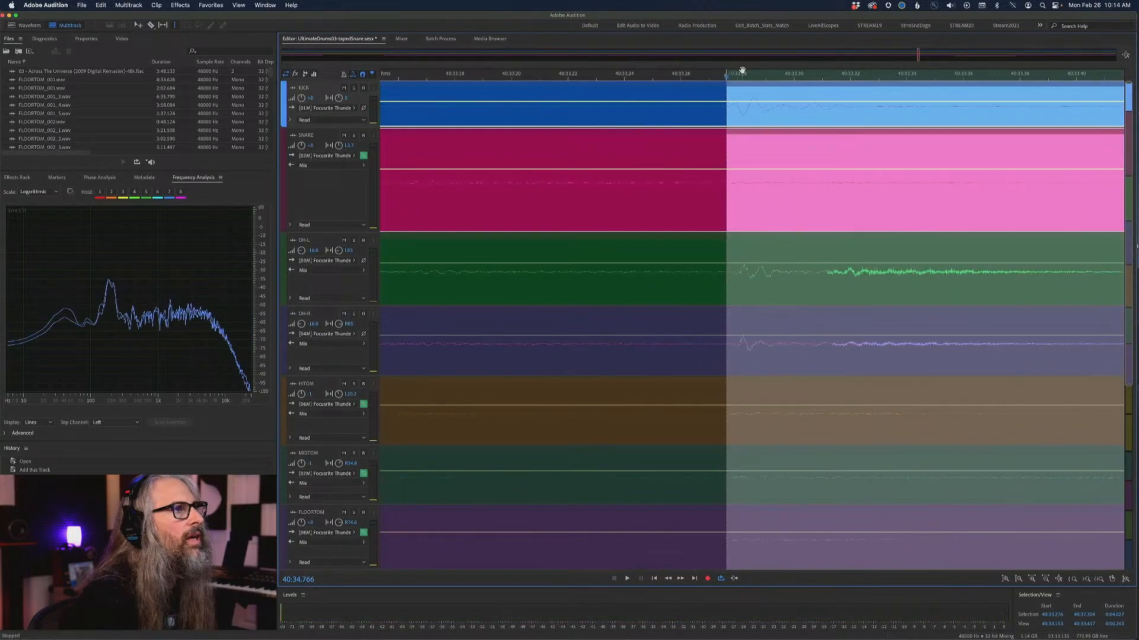
scroll(832, 71, "down", 3)
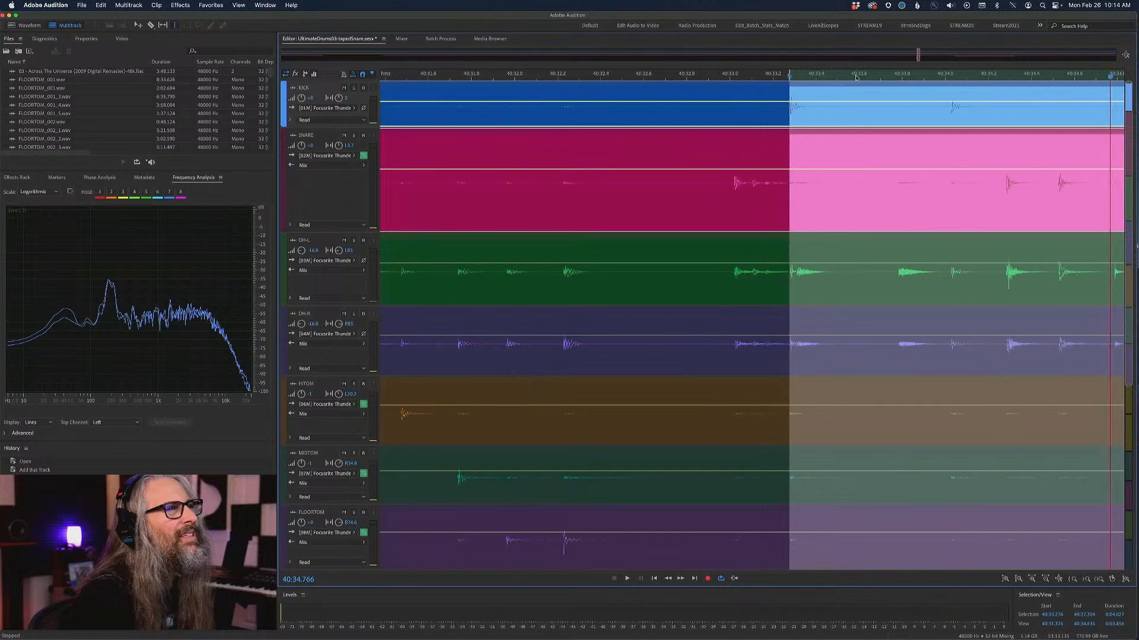
scroll(854, 77, "down", 4)
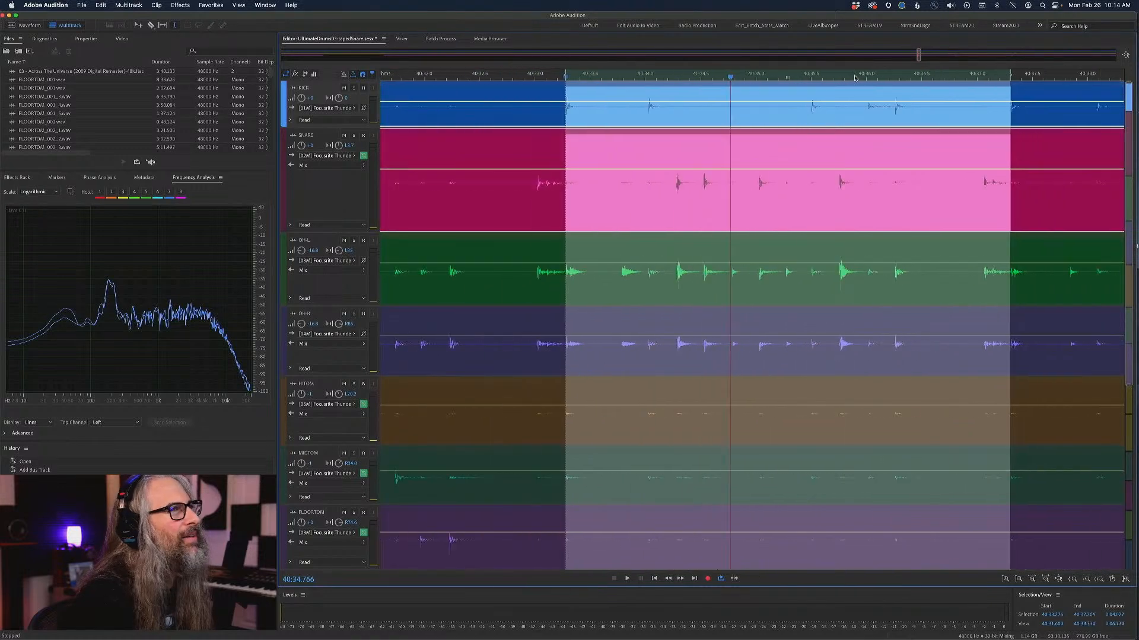
Fine-tune the end of the time selection to 40:37.303, right before the next kick transient.
scroll(928, 80, "up", 9)
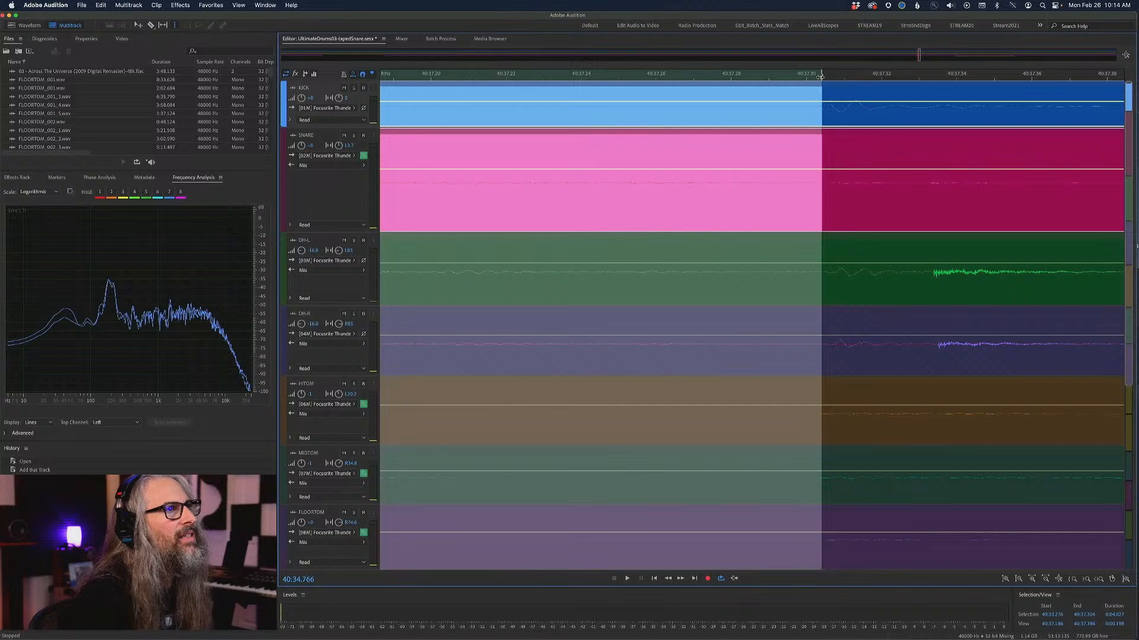
left_click_drag(820, 75, 819, 75)
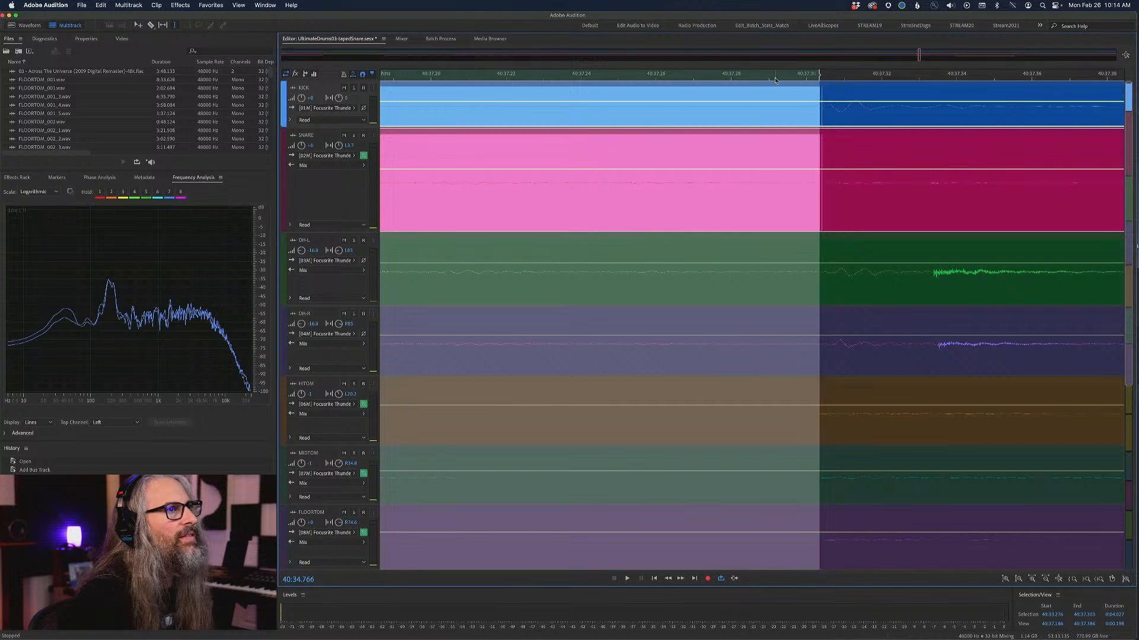
scroll(833, 90, "down", 1)
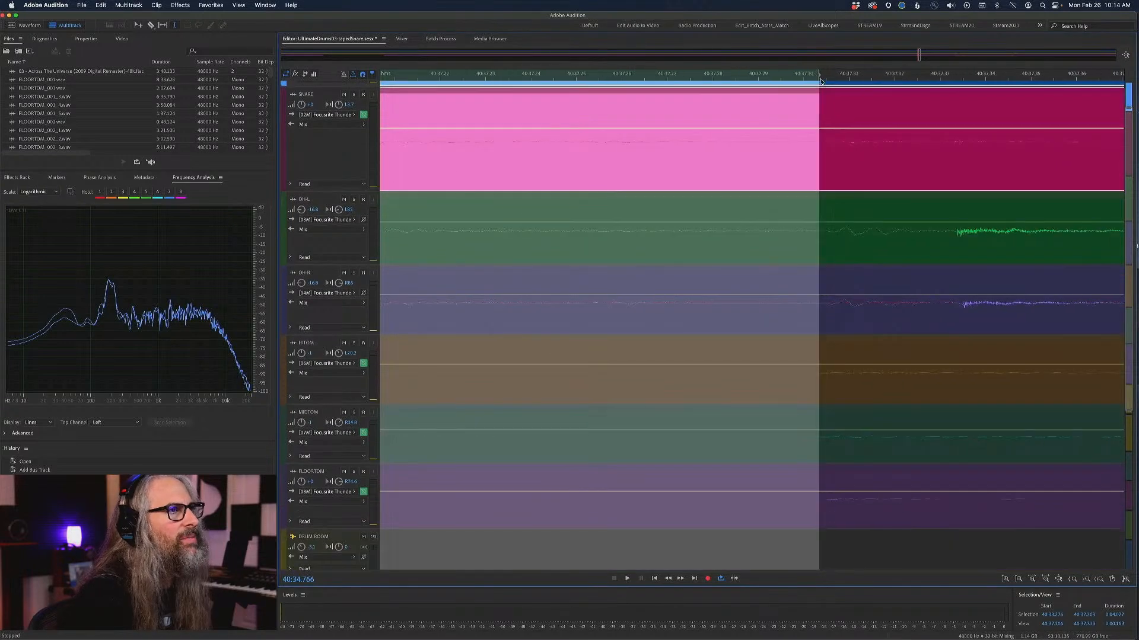
scroll(816, 80, "up", 2)
scroll(814, 83, "down", 1)
scroll(818, 89, "up", 2)
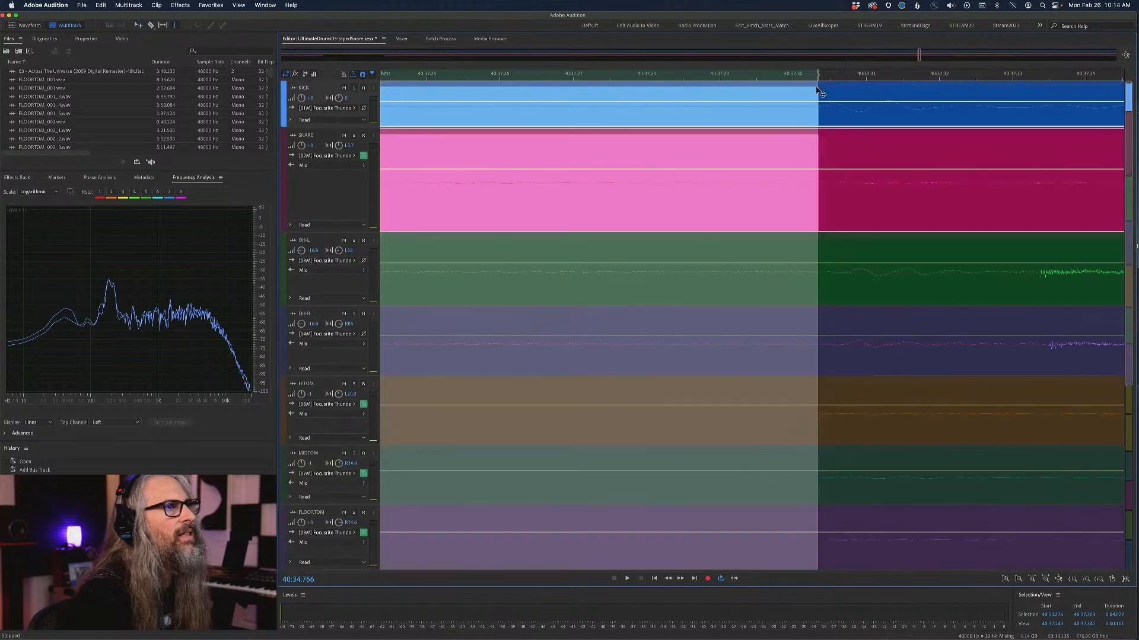
Audition the selected drum loop repeatedly, checking that its end flows seamlessly back into its start.
scroll(817, 77, "up", 1)
key("space")
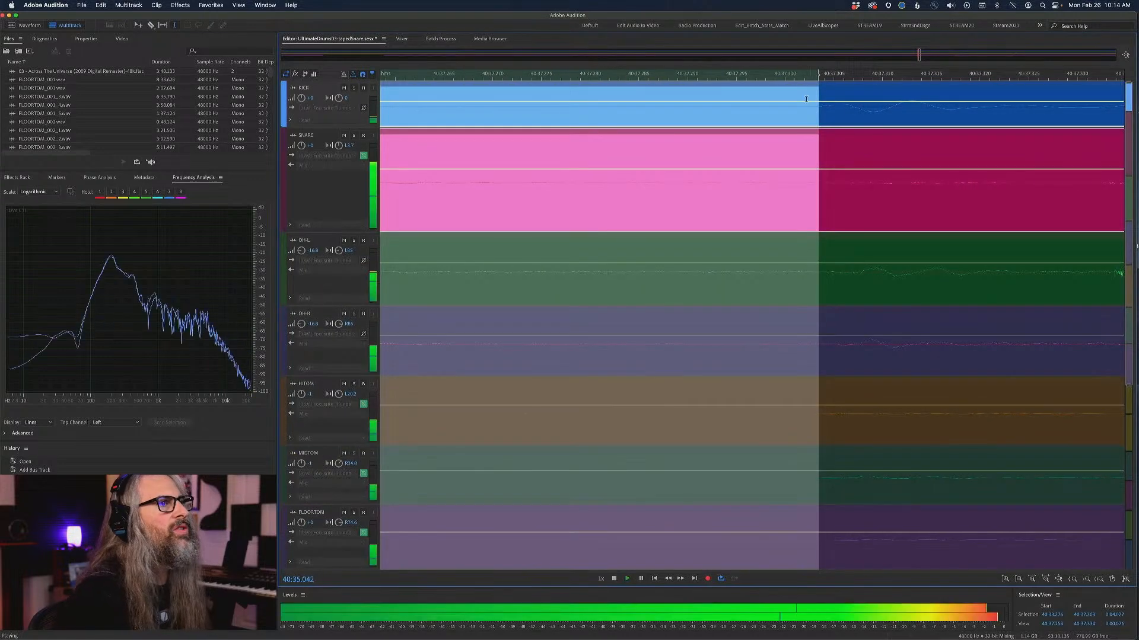
scroll(810, 101, "down", 1)
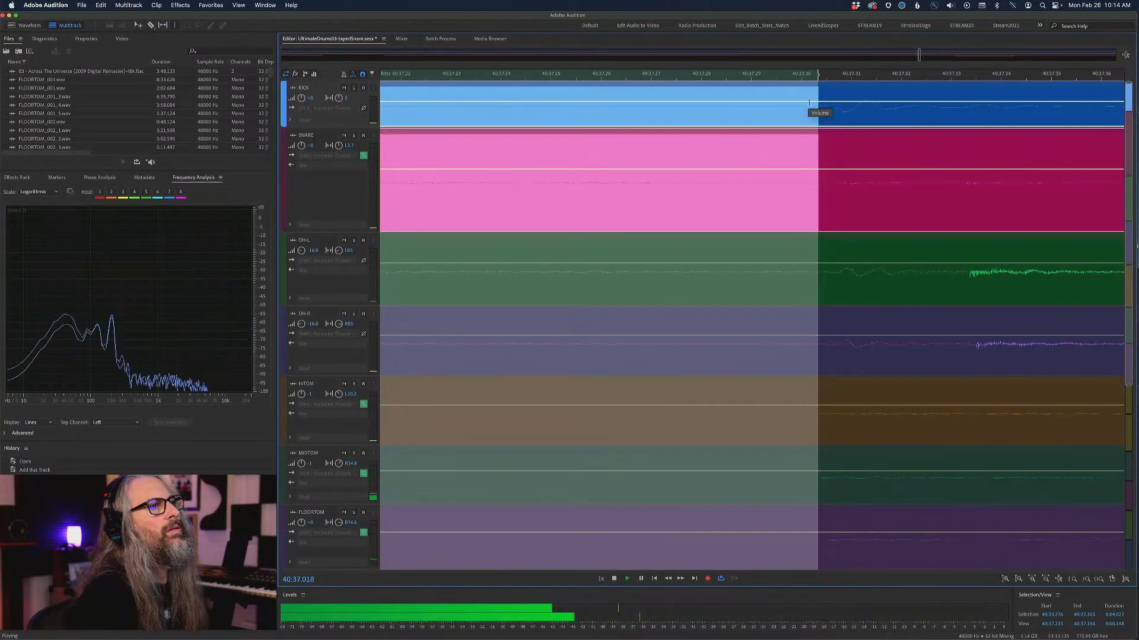
scroll(808, 101, "down", 5)
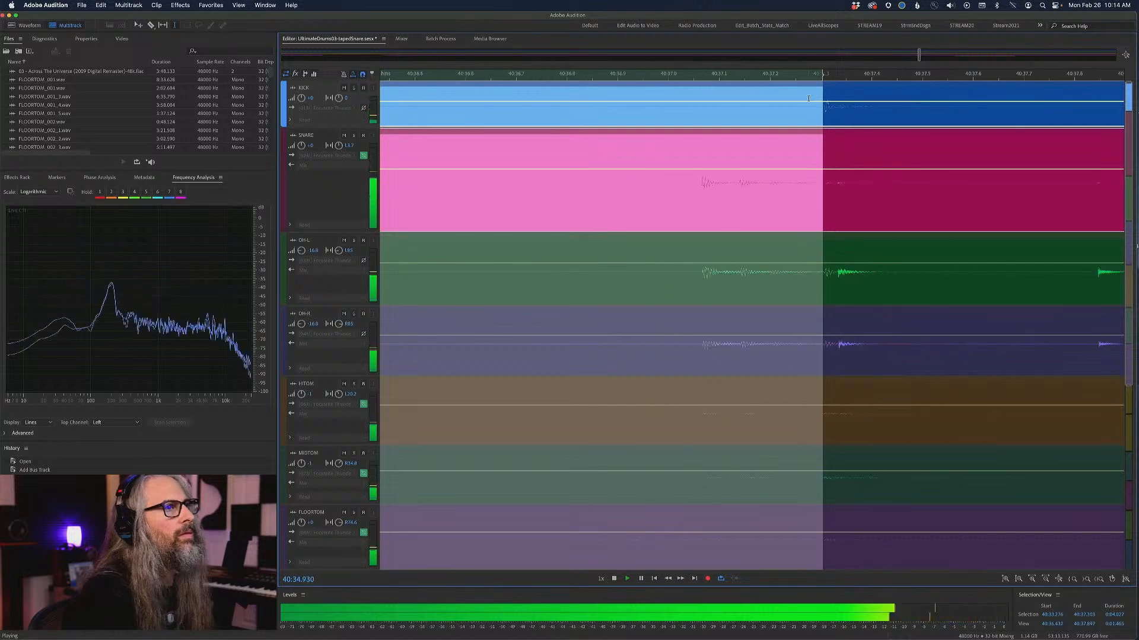
scroll(809, 99, "down", 6)
scroll(809, 98, "down", 1)
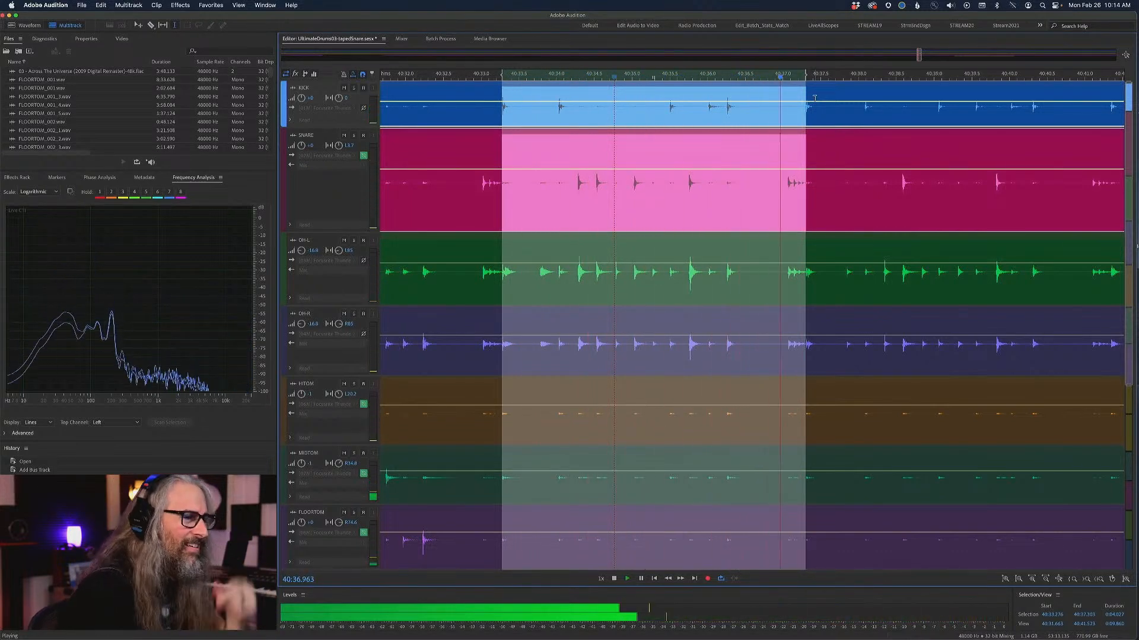
key("space")
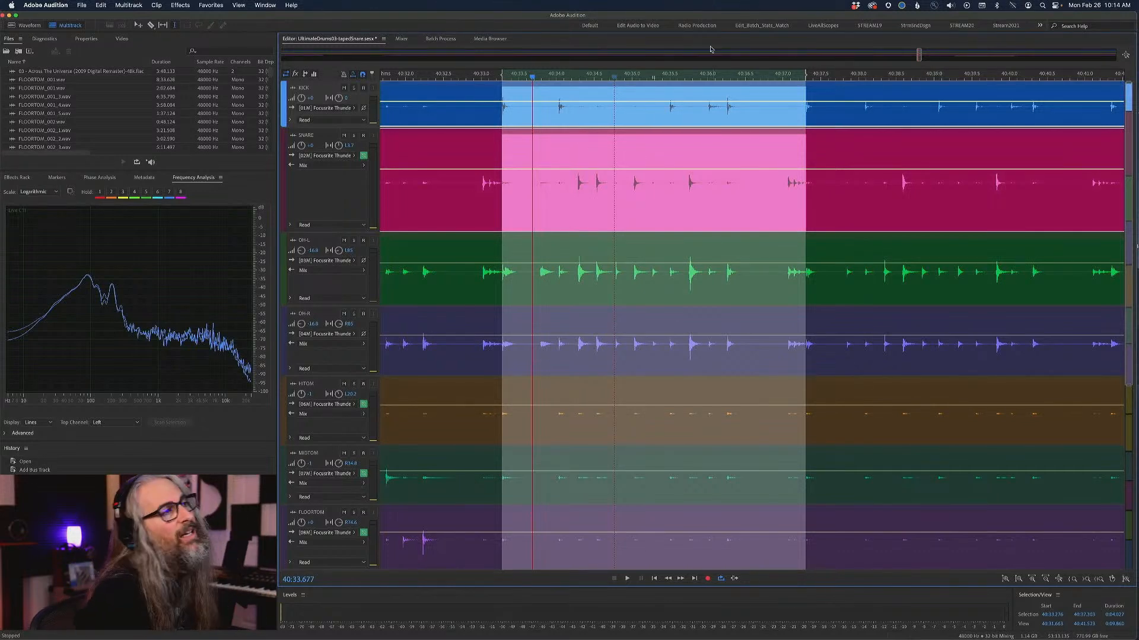
Show the mixer and view the full name of the DRUMROOM bus track.
left_click(401, 39)
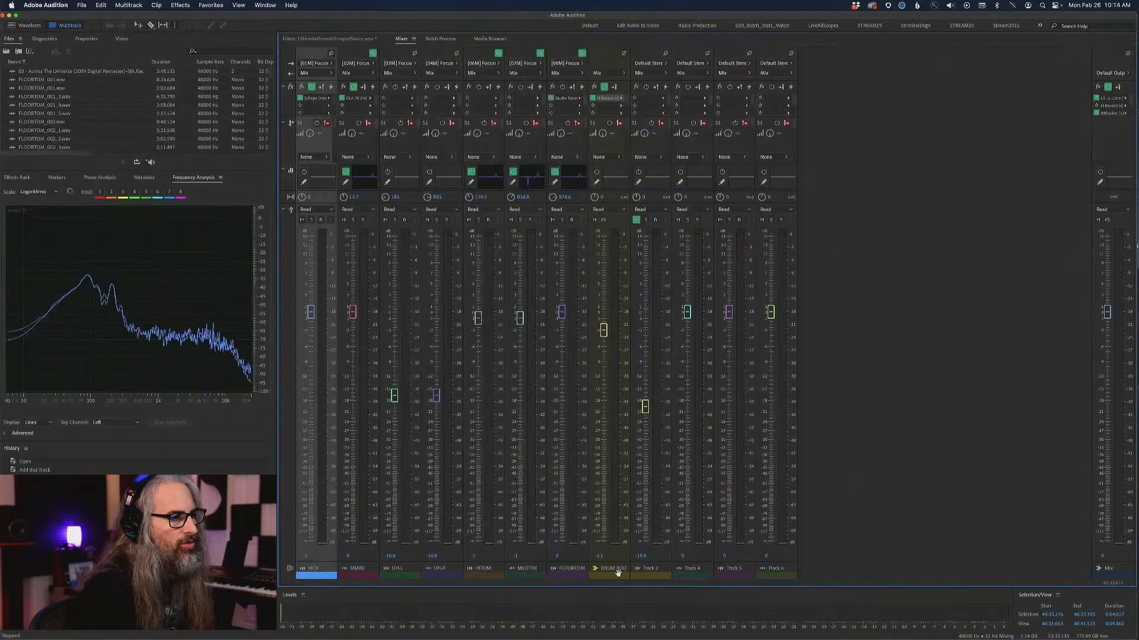
left_click(612, 568)
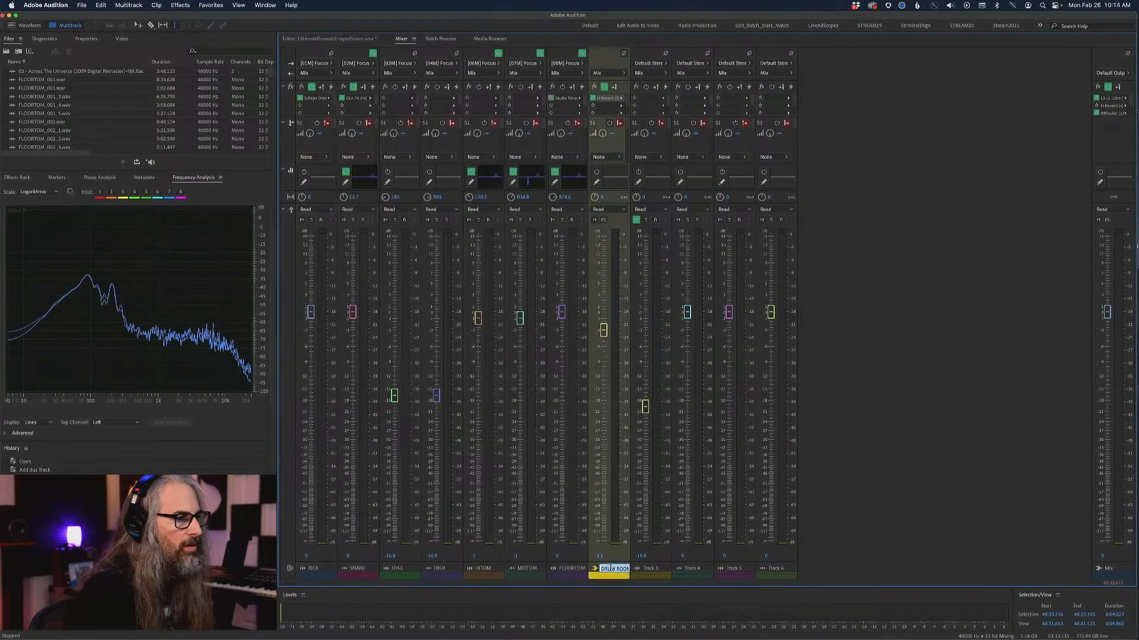
left_click(616, 568)
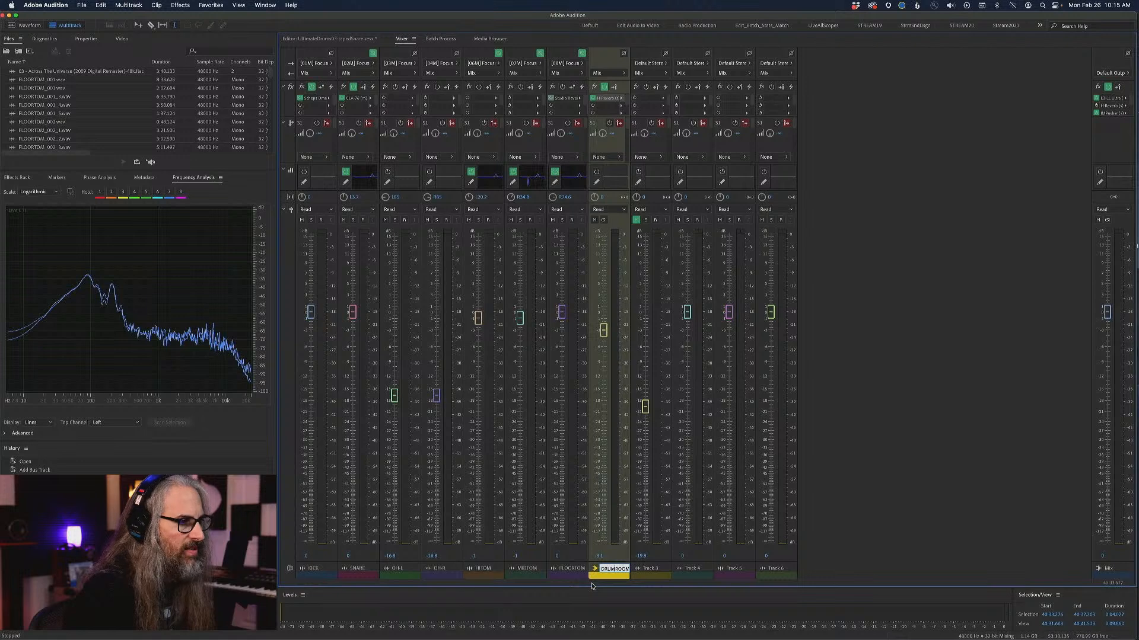
key("Return")
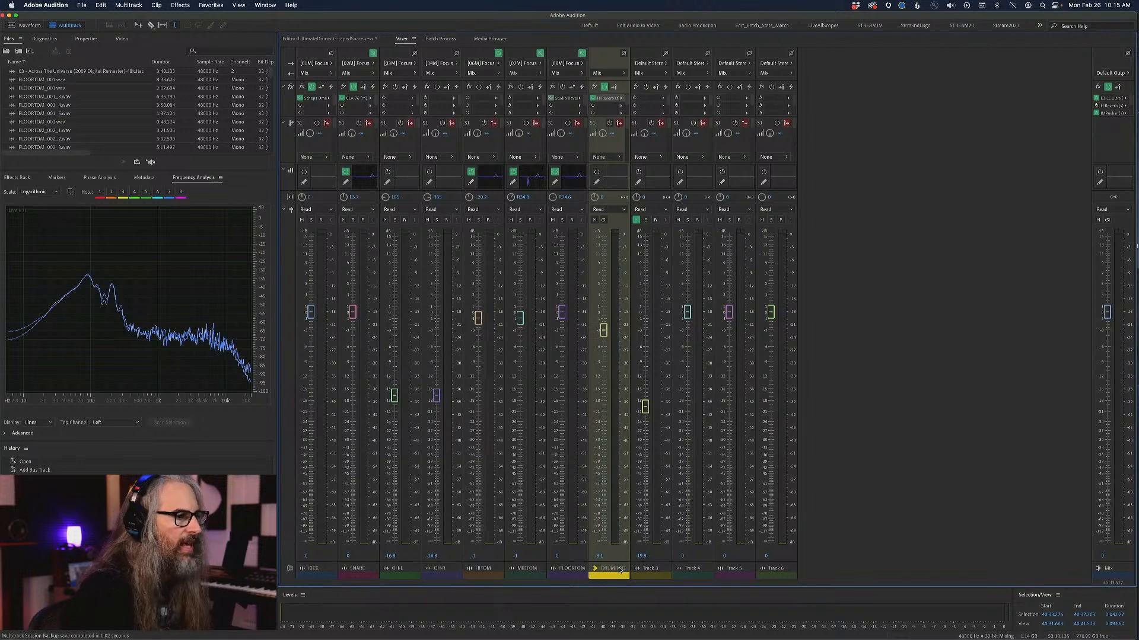
left_click(617, 569)
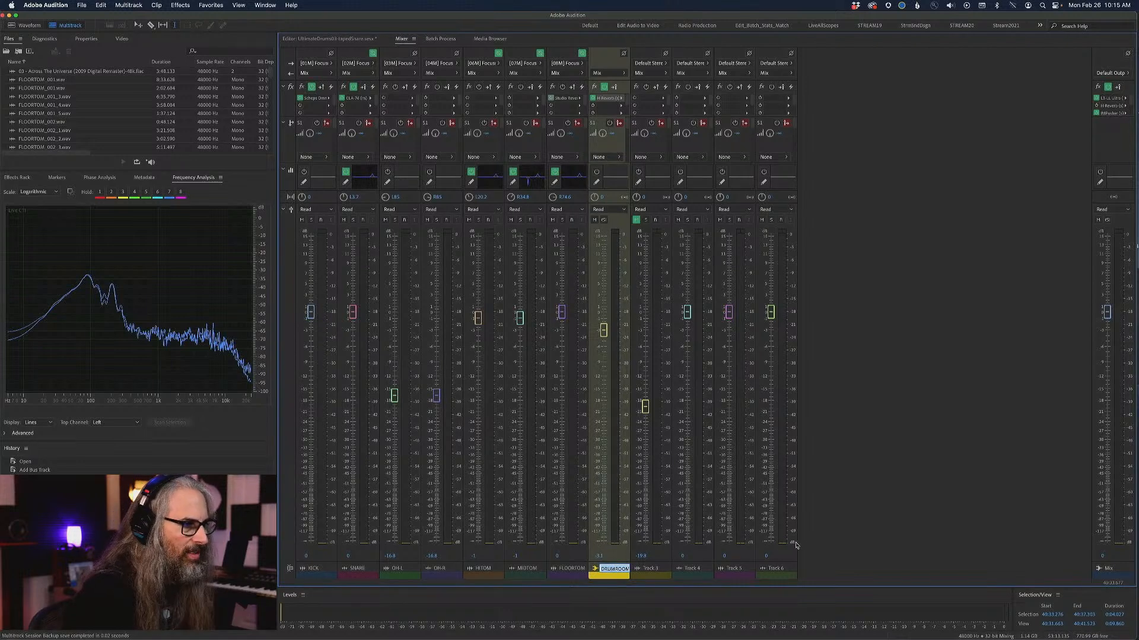
key("Return")
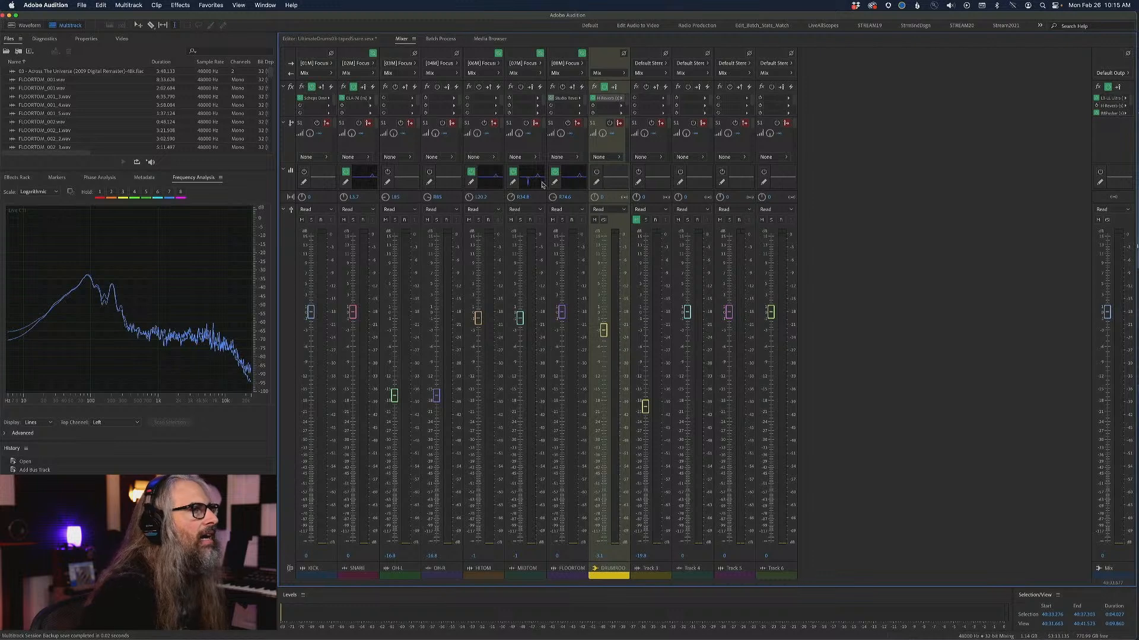
Examine the snare send's destinations and the multitrack commands for adding a bus track.
left_click(364, 158)
mouse_move(398, 194)
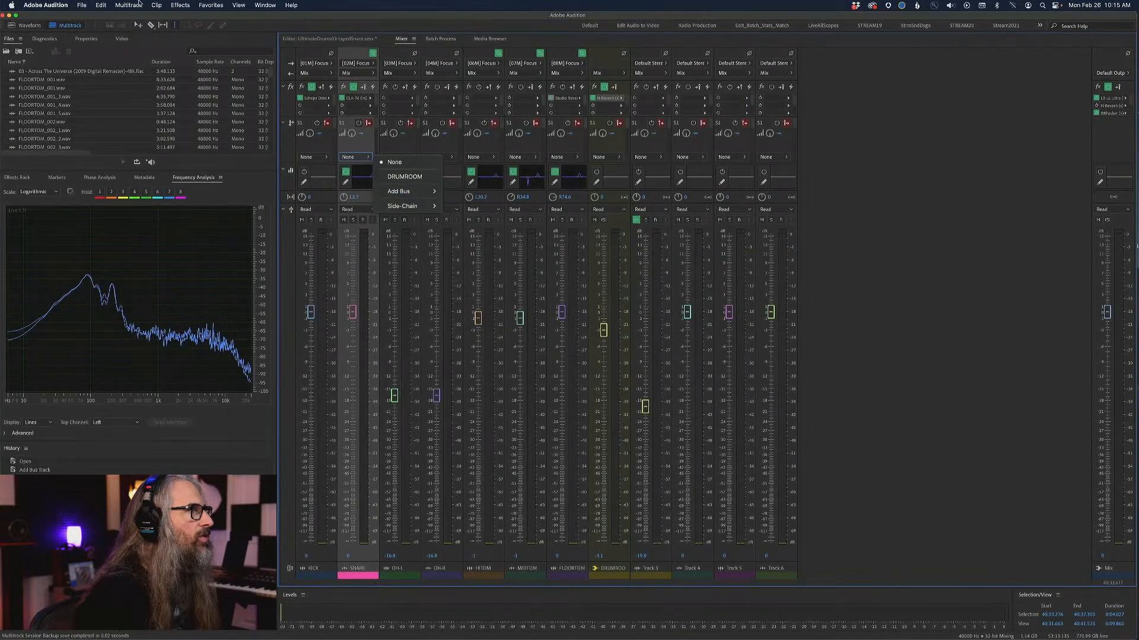
left_click(138, 4)
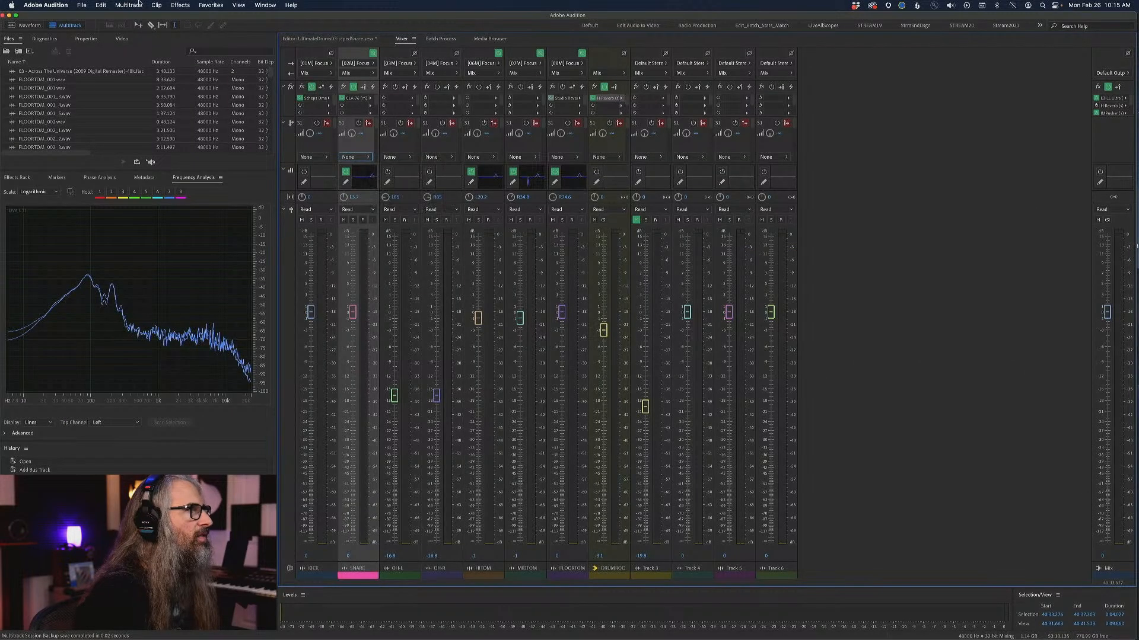
left_click(129, 5)
mouse_move(140, 18)
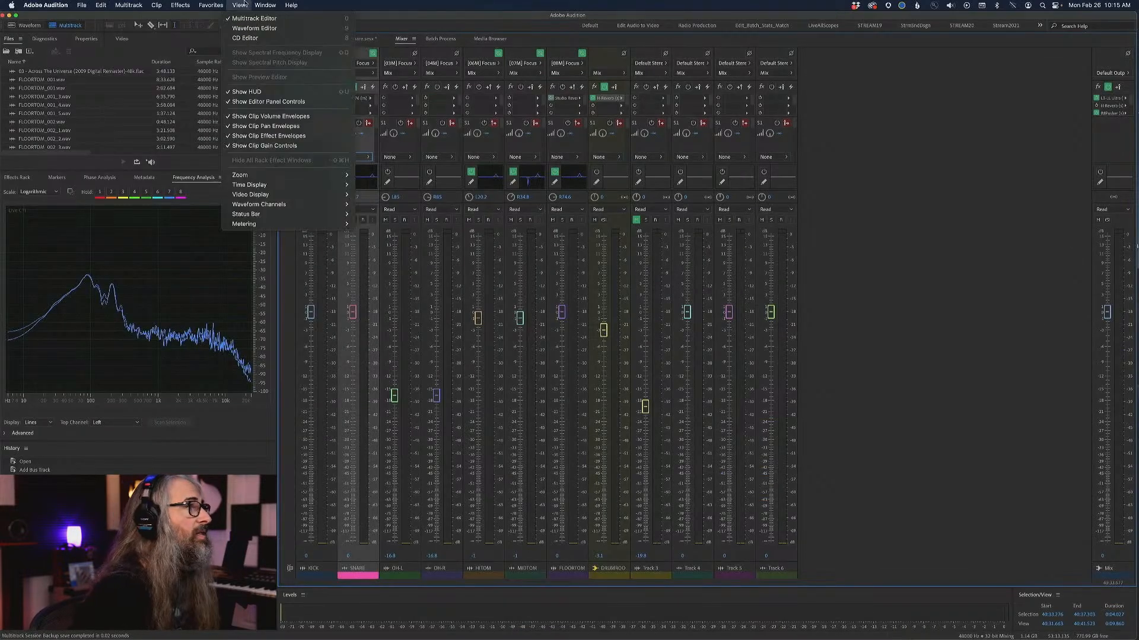
left_click(240, 5)
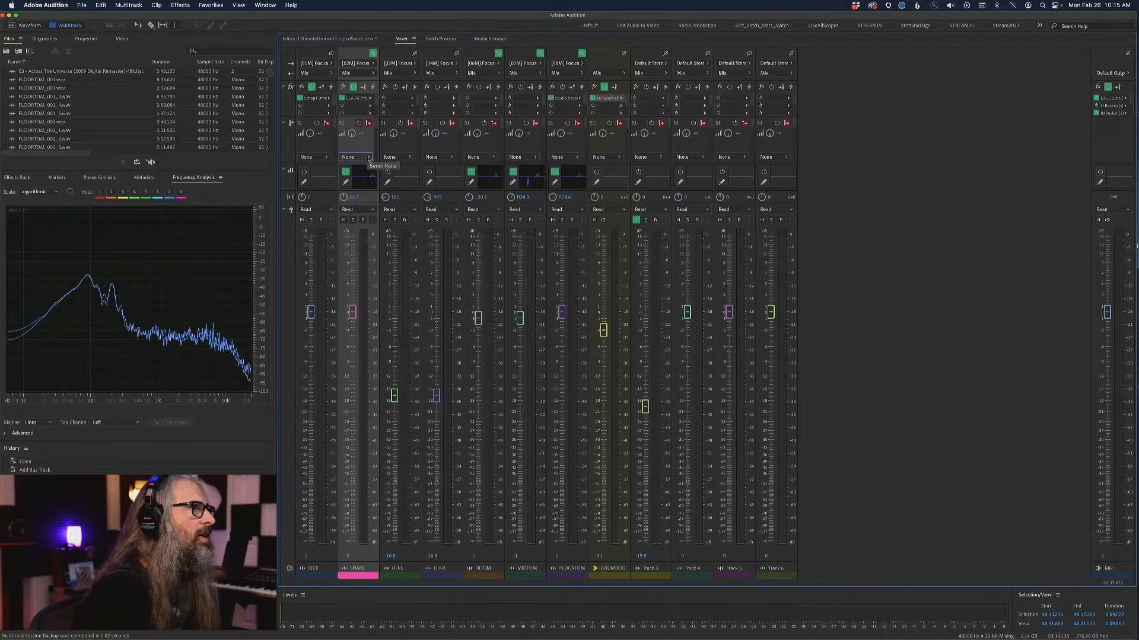
Enable the snare track's S1 send and route it to the DRUMROOM bus in post-fader mode.
left_click(358, 123)
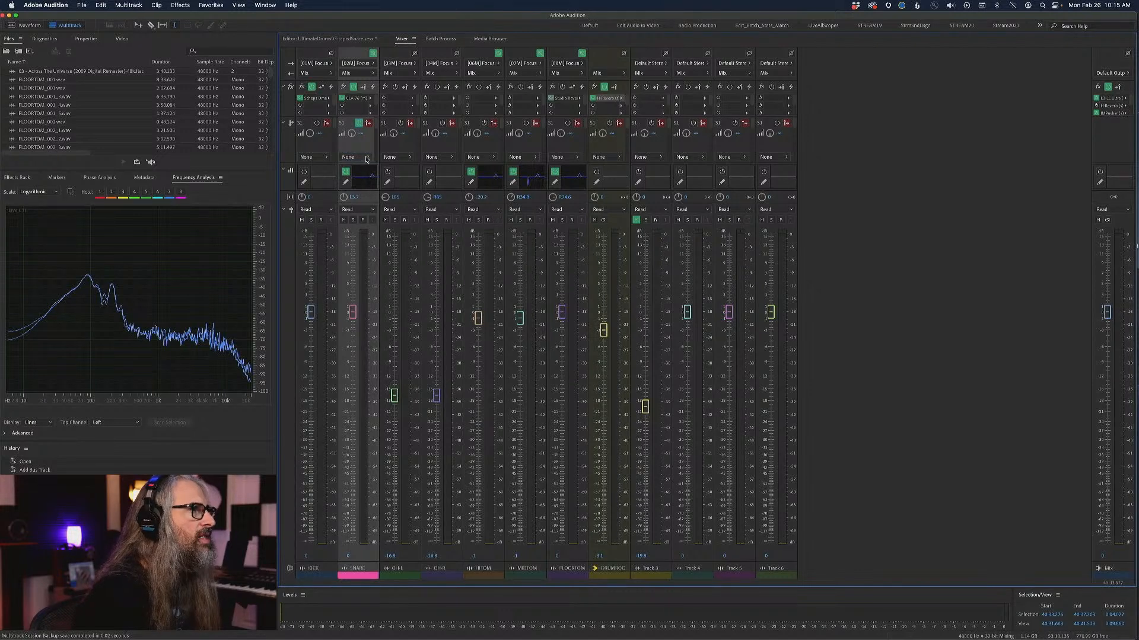
left_click(367, 158)
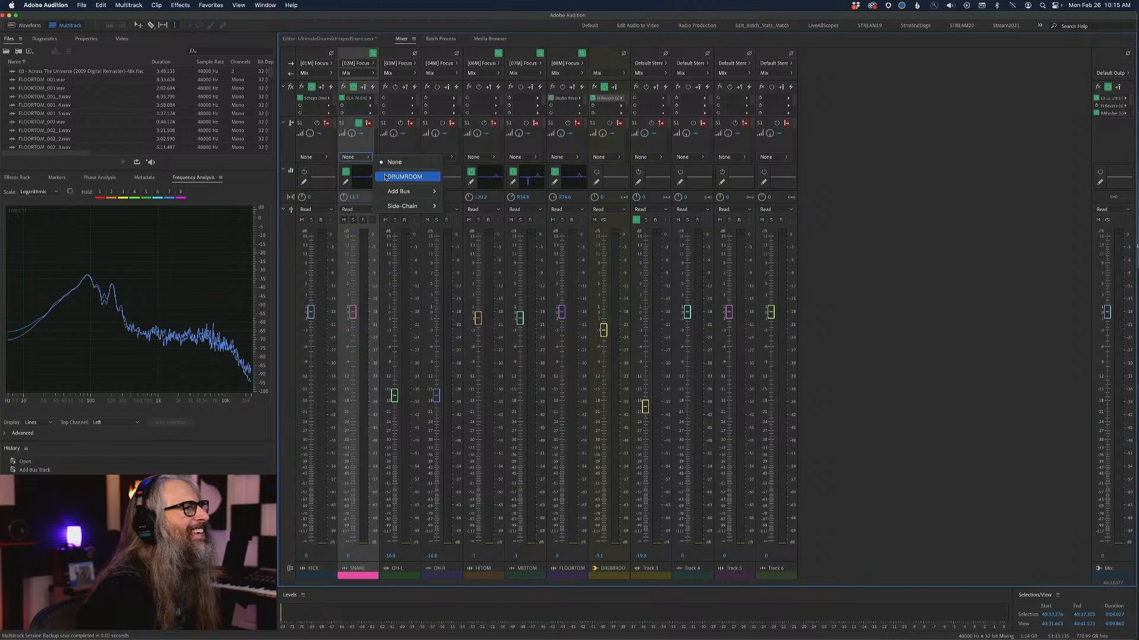
left_click(386, 176)
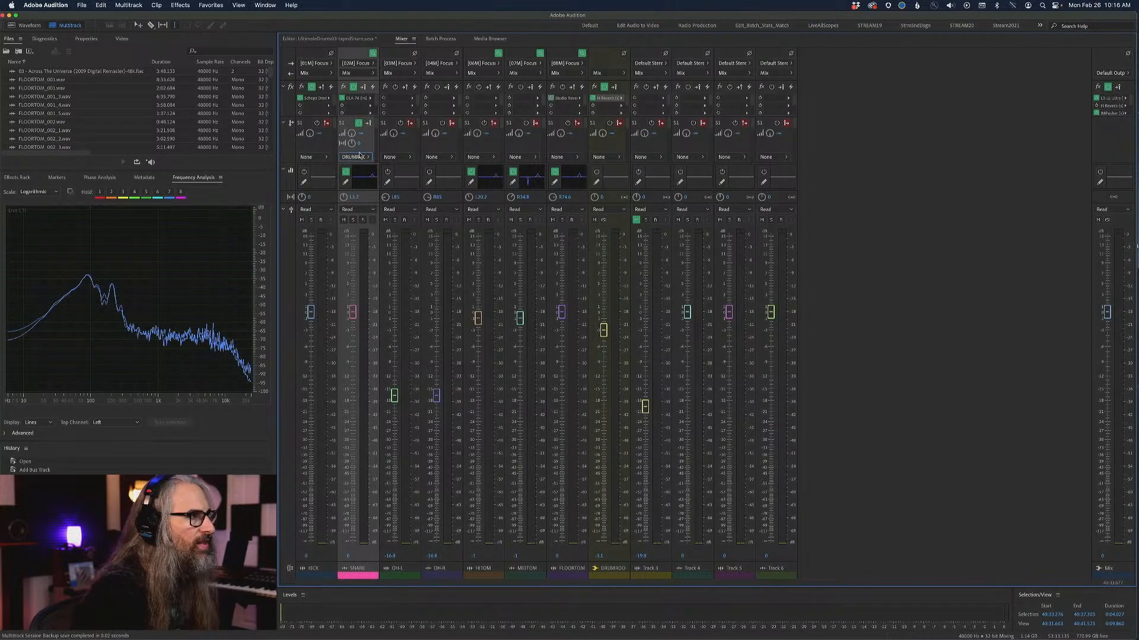
left_click(369, 124)
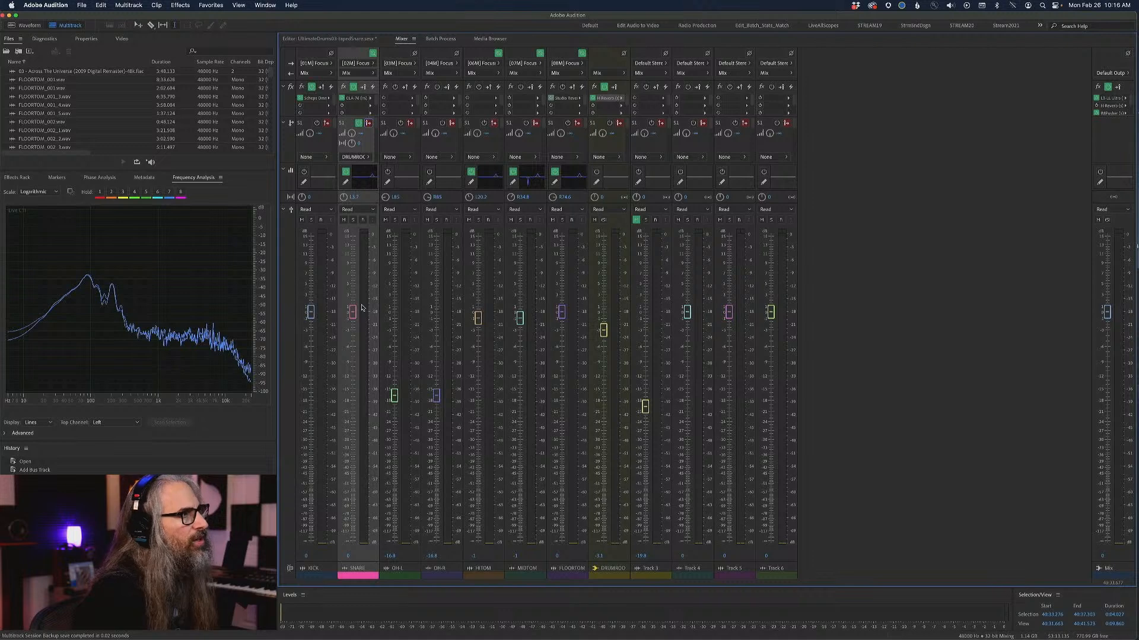
Set the snare's send level to about -8.1 dB and audition the loop in the mixer.
left_click(343, 39)
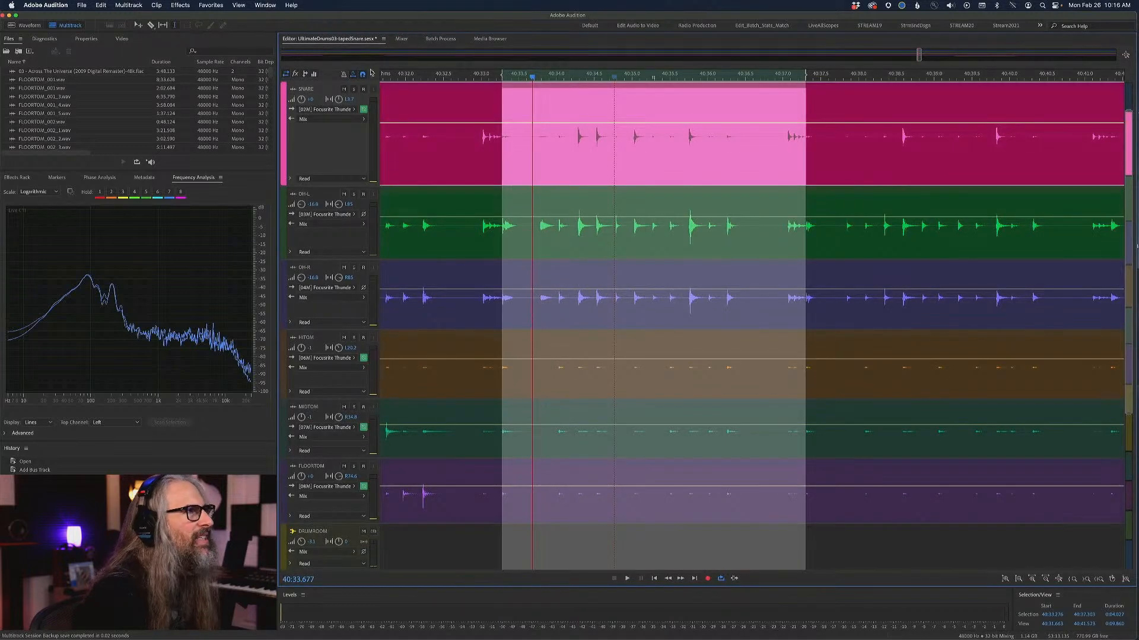
left_click(402, 38)
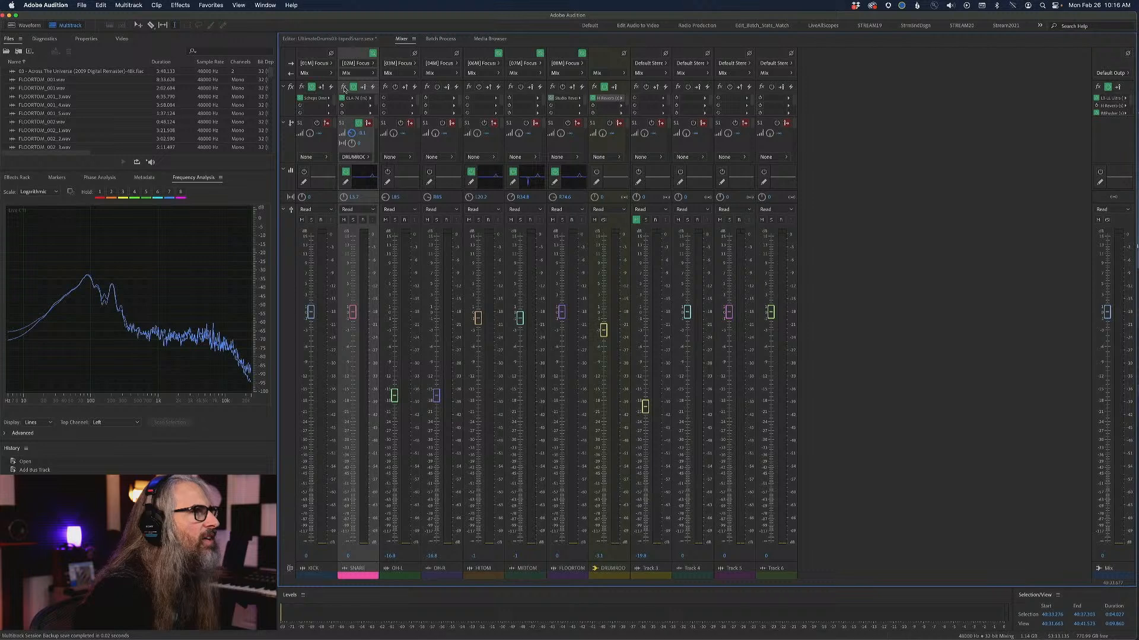
key("space")
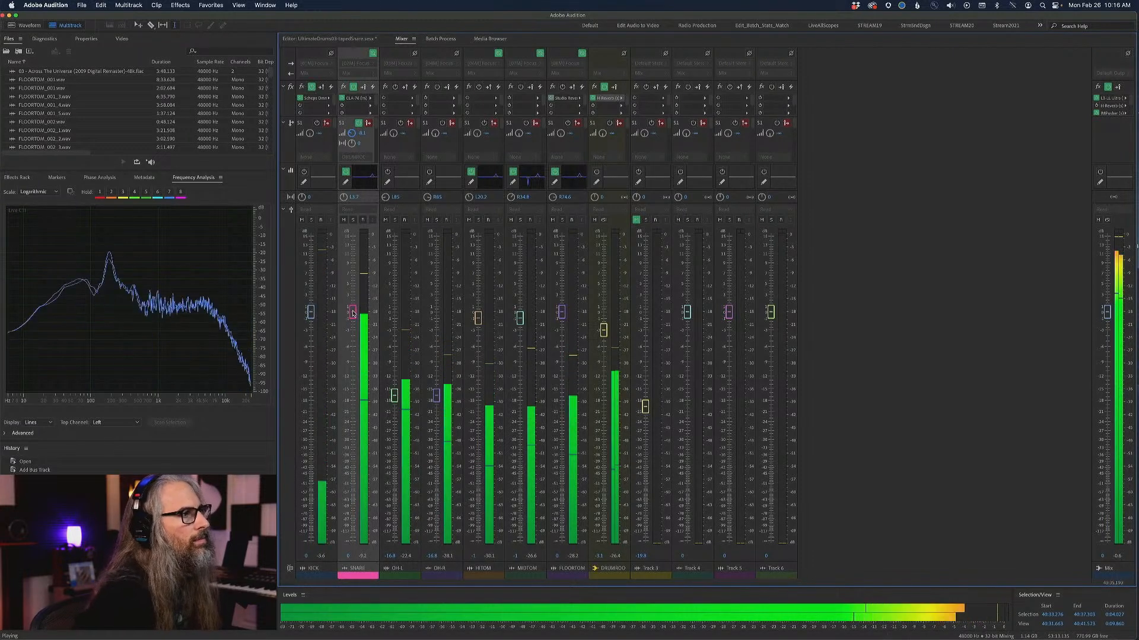
key("space")
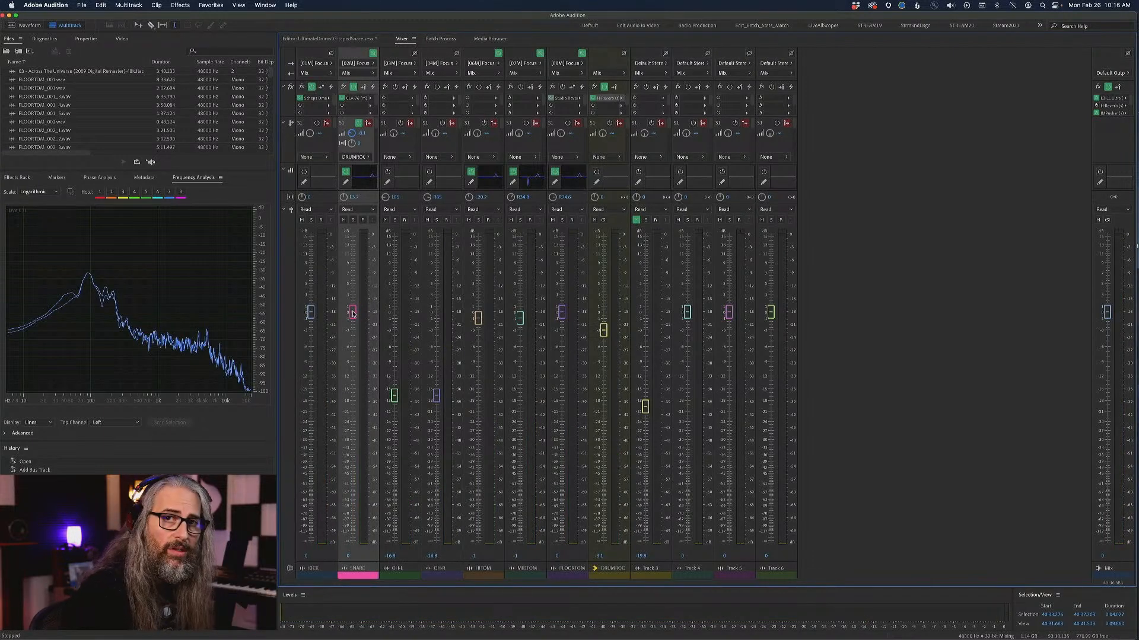
Test the post-fader send during playback by lowering the snare fader to silence and raising it to about -0.8 dB.
key("space")
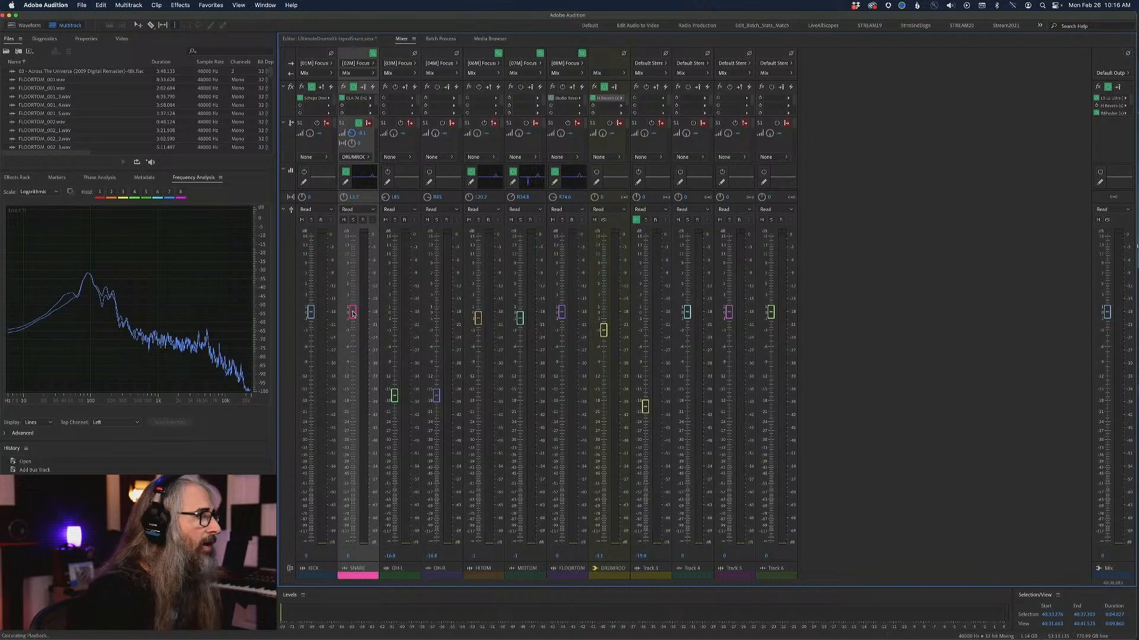
left_click_drag(353, 313, 366, 555)
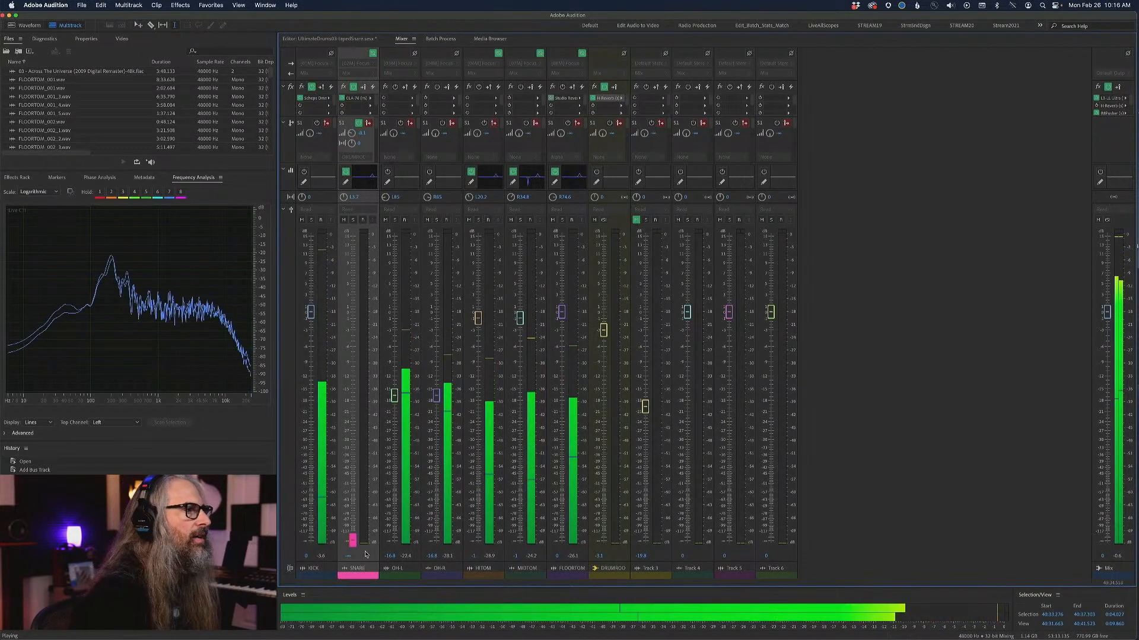
left_click_drag(352, 539, 351, 318)
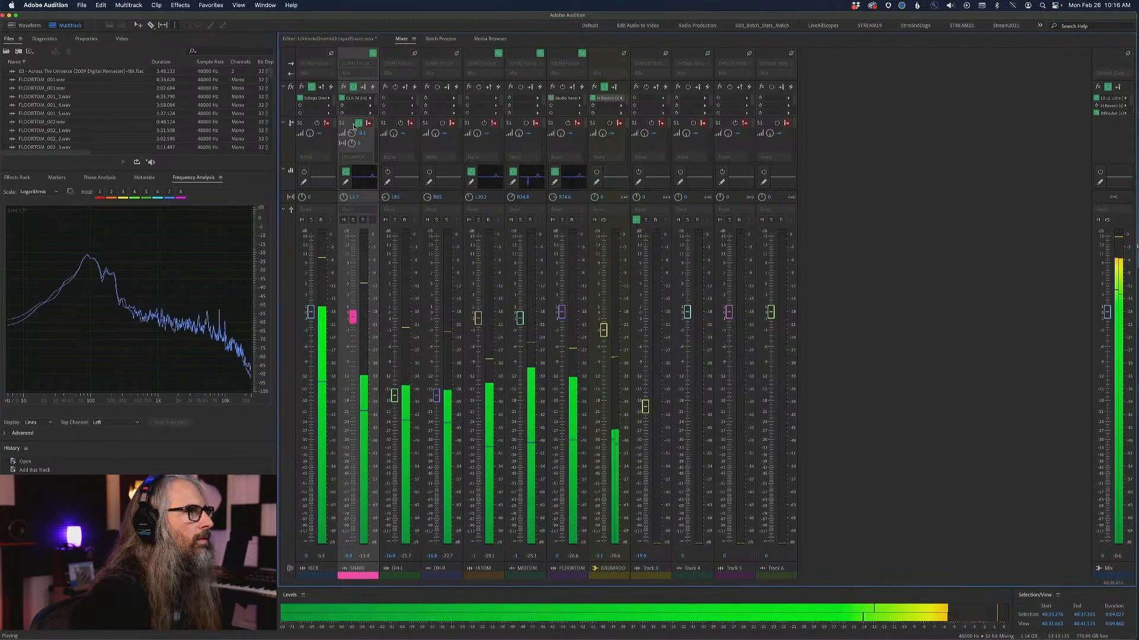
Switch the snare's send to pre-fader, test it by pulling the snare fader down, and return the fader to about -1 dB.
key("space")
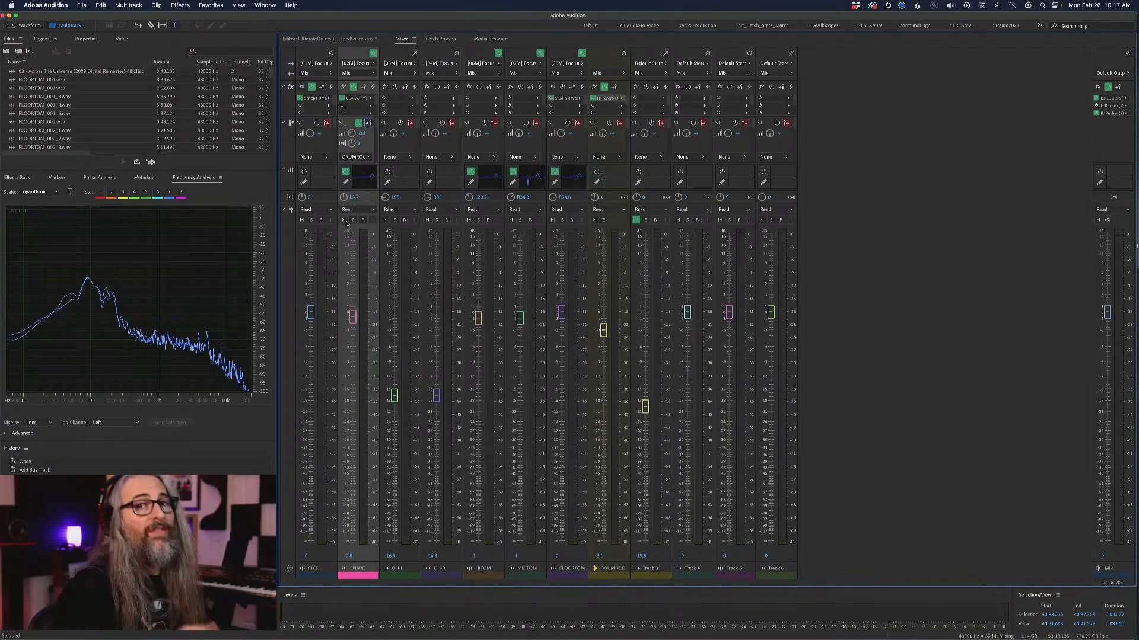
key("space")
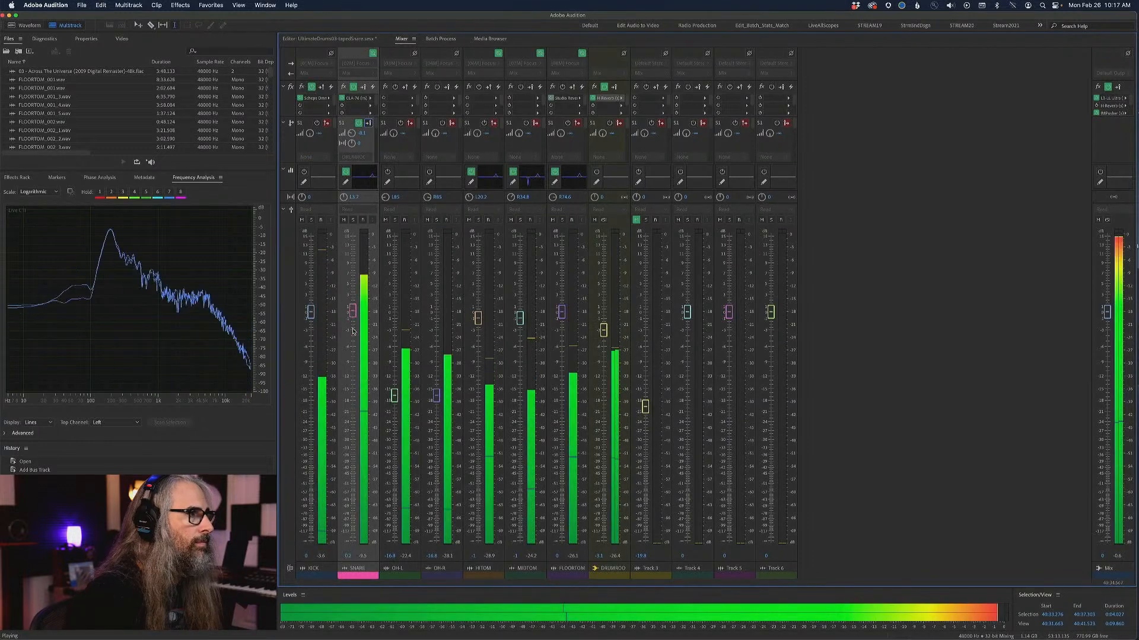
left_click_drag(347, 324, 363, 529)
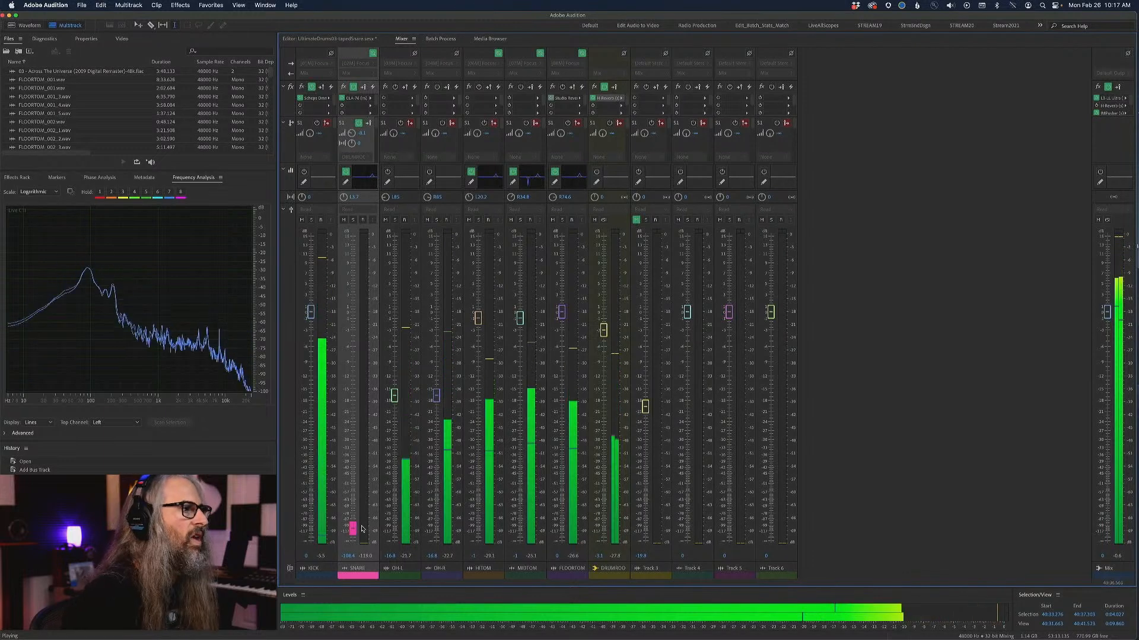
left_click_drag(362, 529, 353, 320)
key("space")
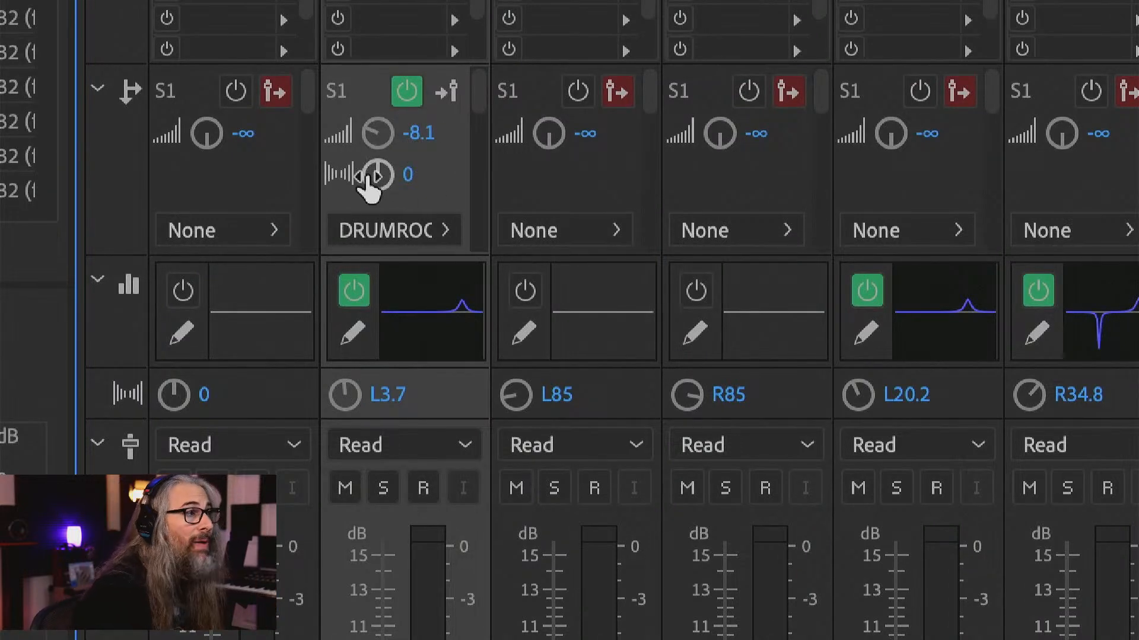
Pan the snare's DRUMROOM send right to 66.7 and audition the reverb's placement.
mouse_move(368, 177)
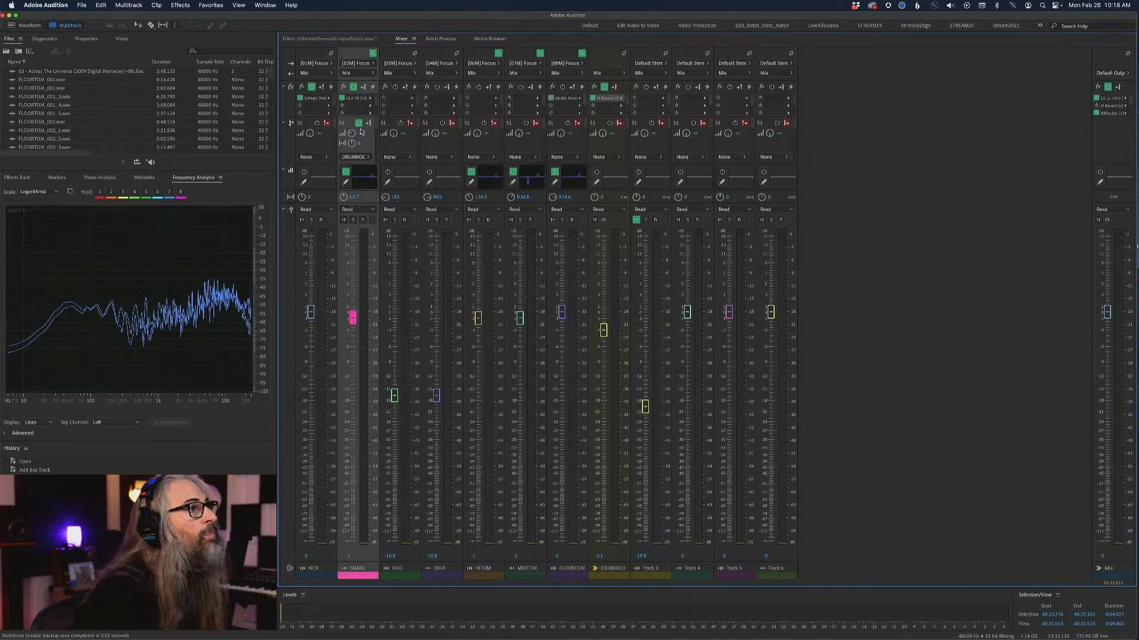
left_click_drag(351, 146, 372, 64)
key("space")
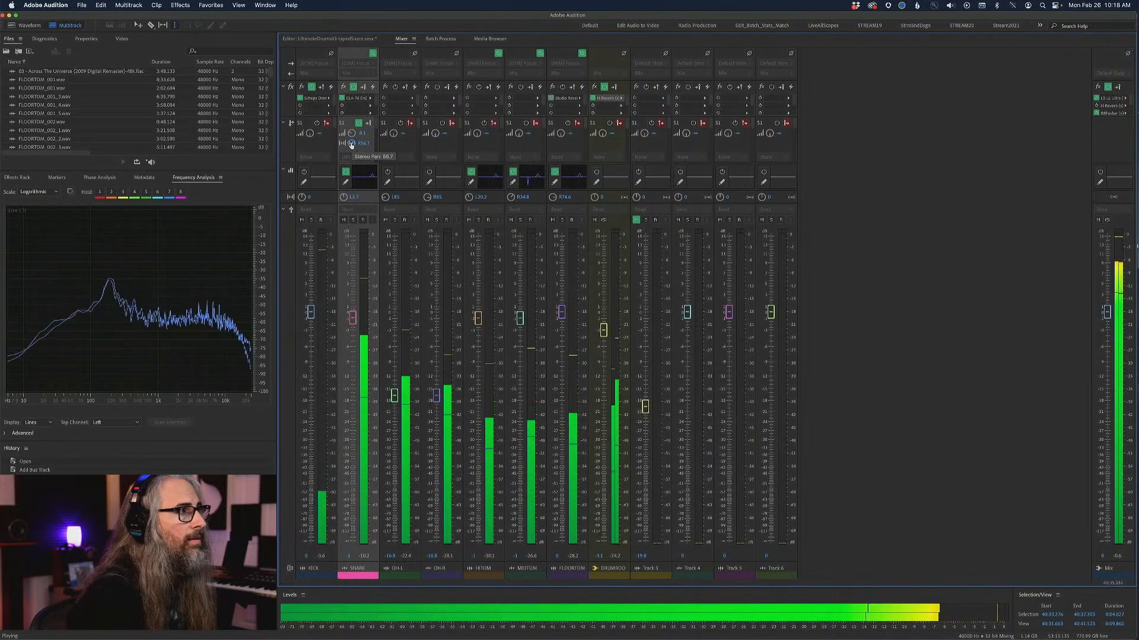
key("space")
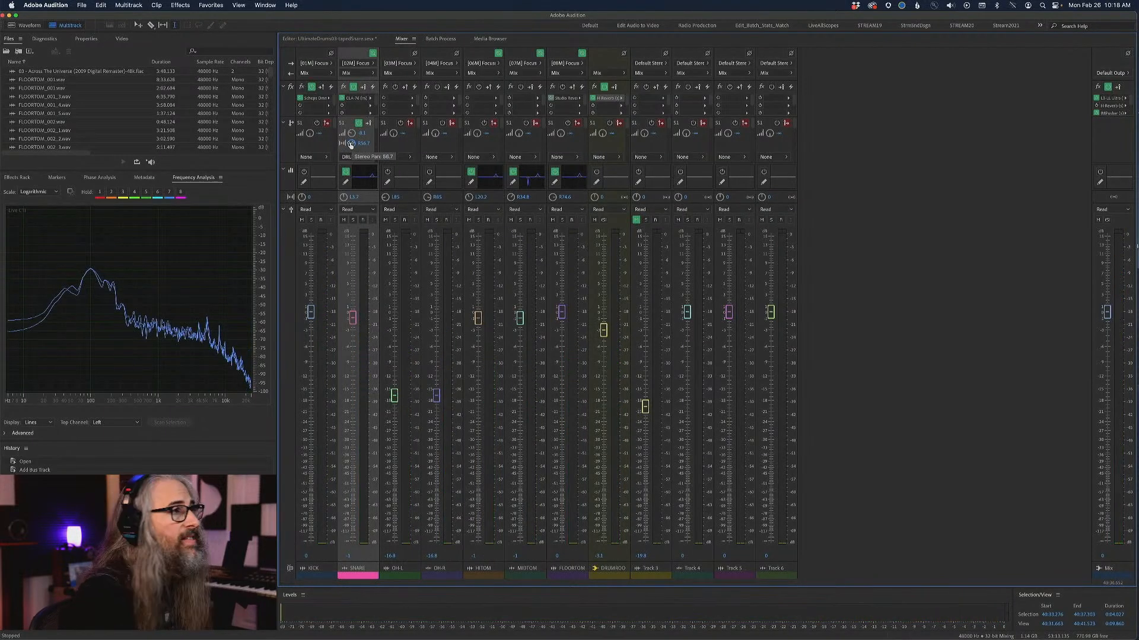
Pan the snare's DRUMROOM send back to just left of centre.
left_click_drag(351, 144, 372, 271)
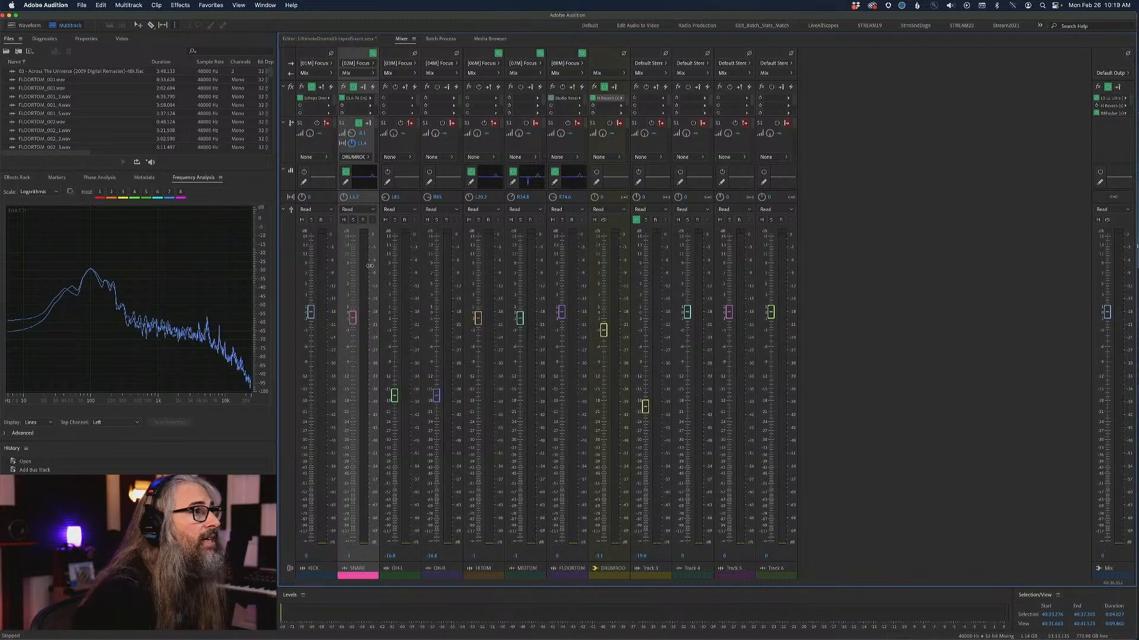
left_click_drag(369, 265, 368, 260)
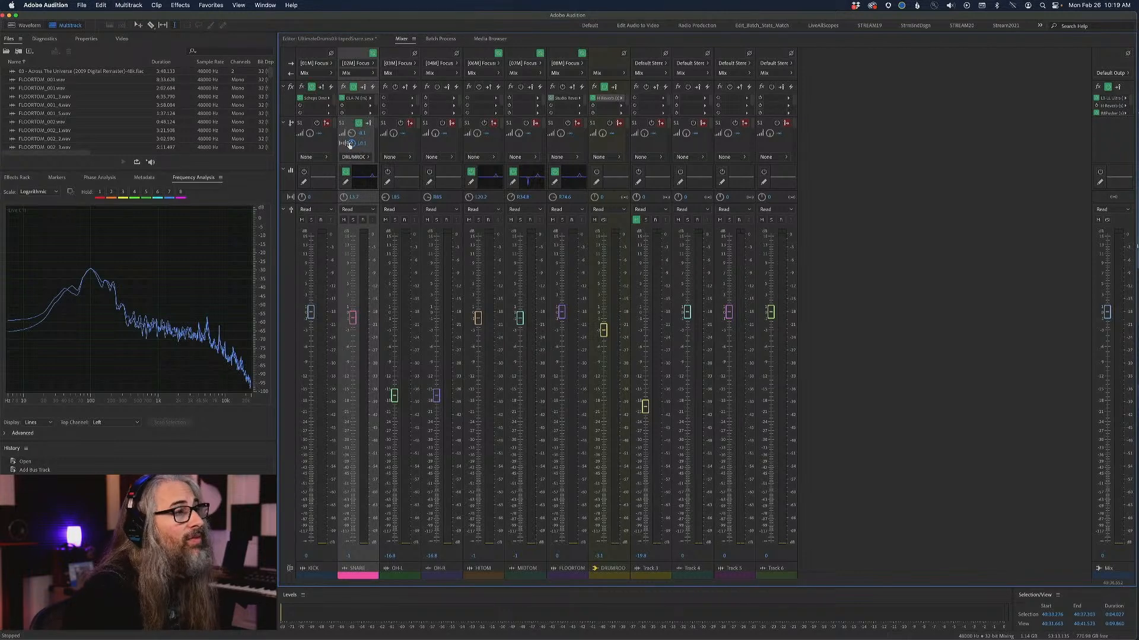
Audition the selected drum loop with the adjusted snare send feeding the DRUMROOM reverb.
mouse_move(349, 145)
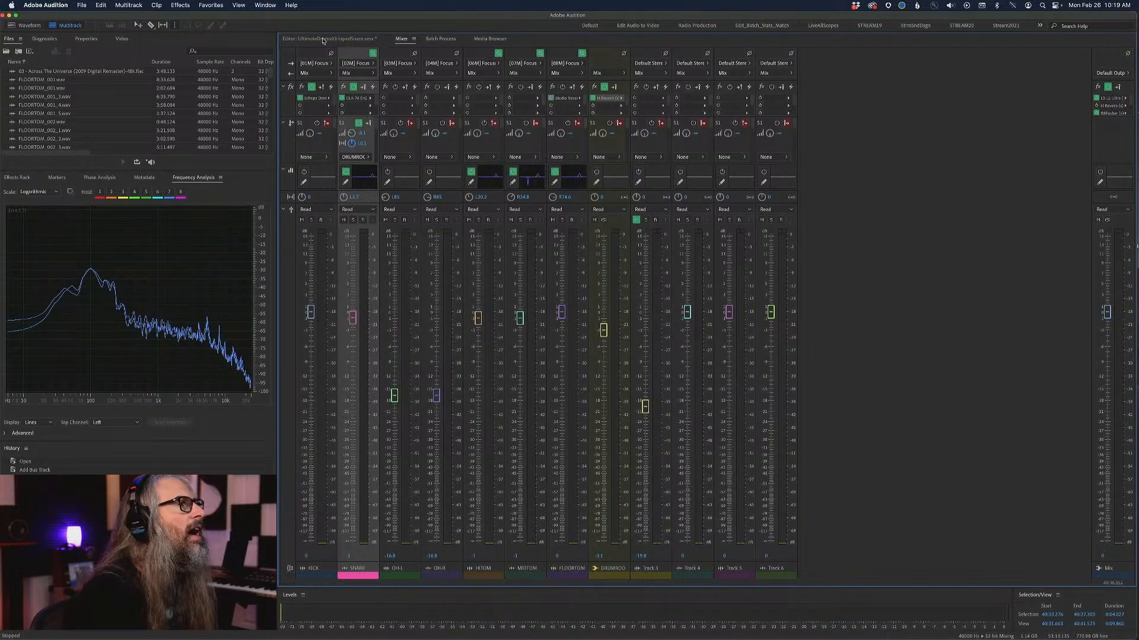
key("space")
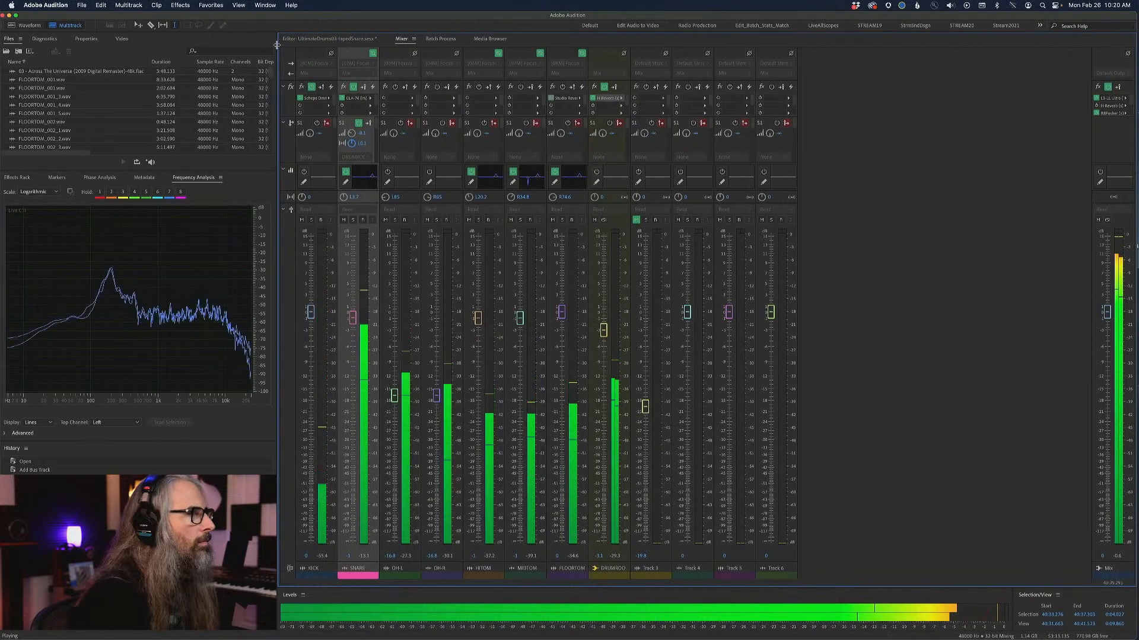
key("space")
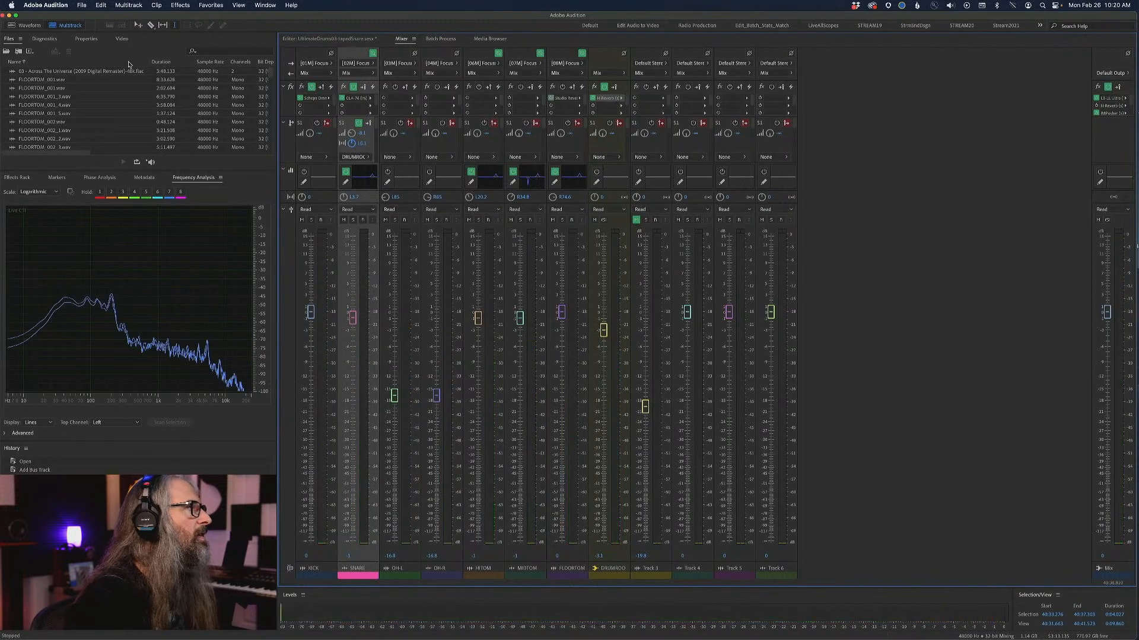
Return to the multitrack timeline and start a multitrack mixdown export of the current time selection.
left_click(355, 39)
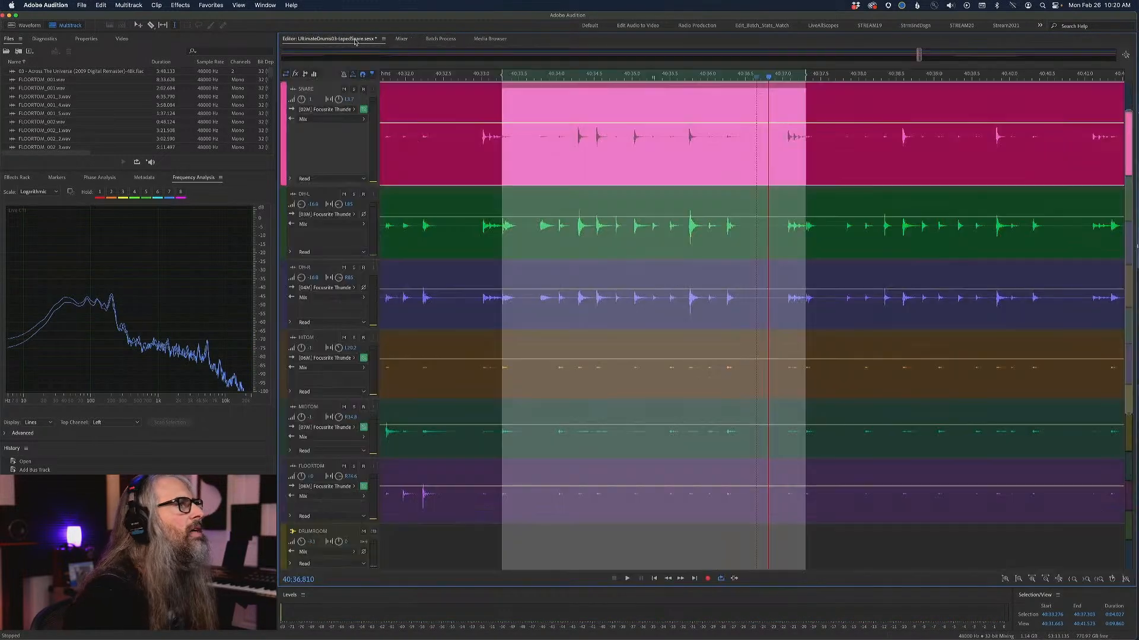
scroll(539, 235, "up", 2)
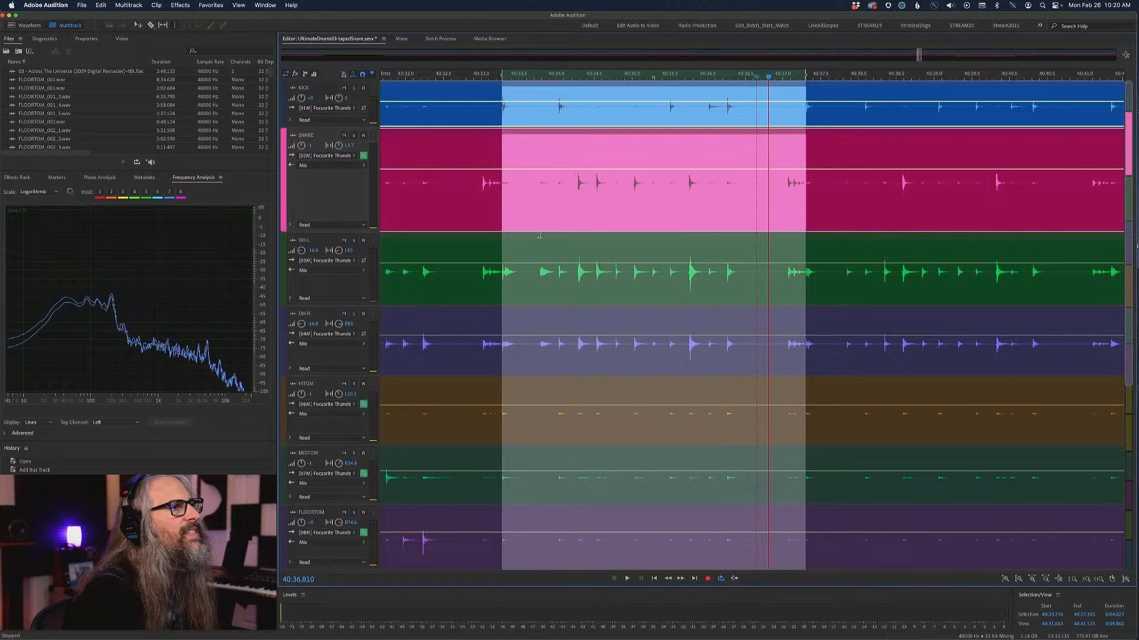
left_click(85, 4)
mouse_move(159, 185)
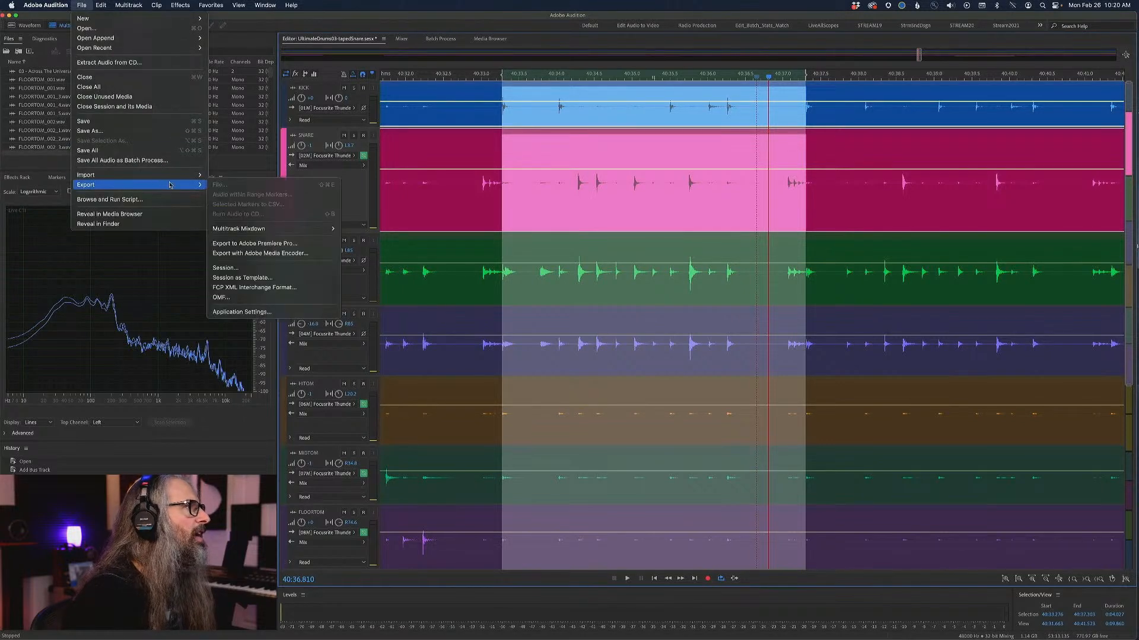
mouse_move(255, 229)
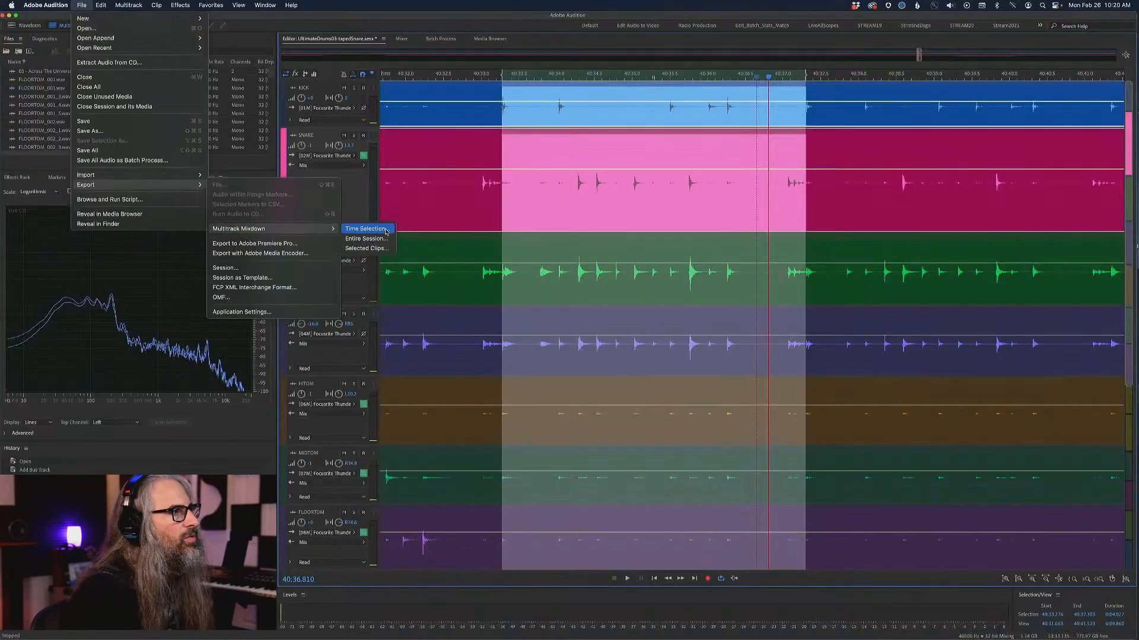
left_click(385, 229)
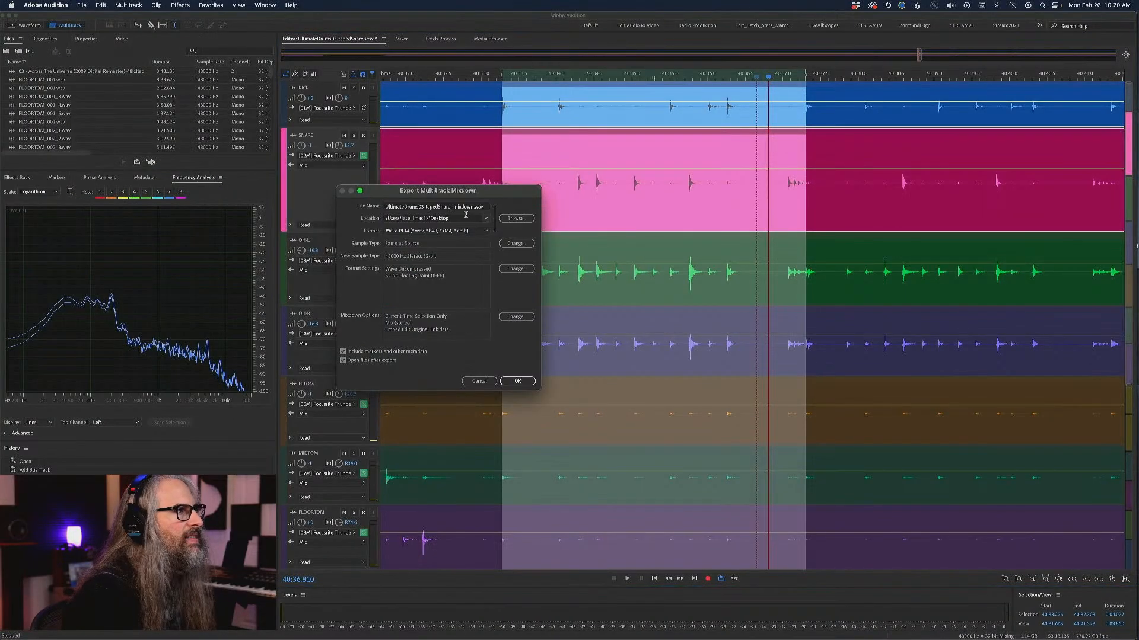
Name the mixdown DrumGroove01.wav and export it with the existing Wave PCM settings.
left_click(472, 206)
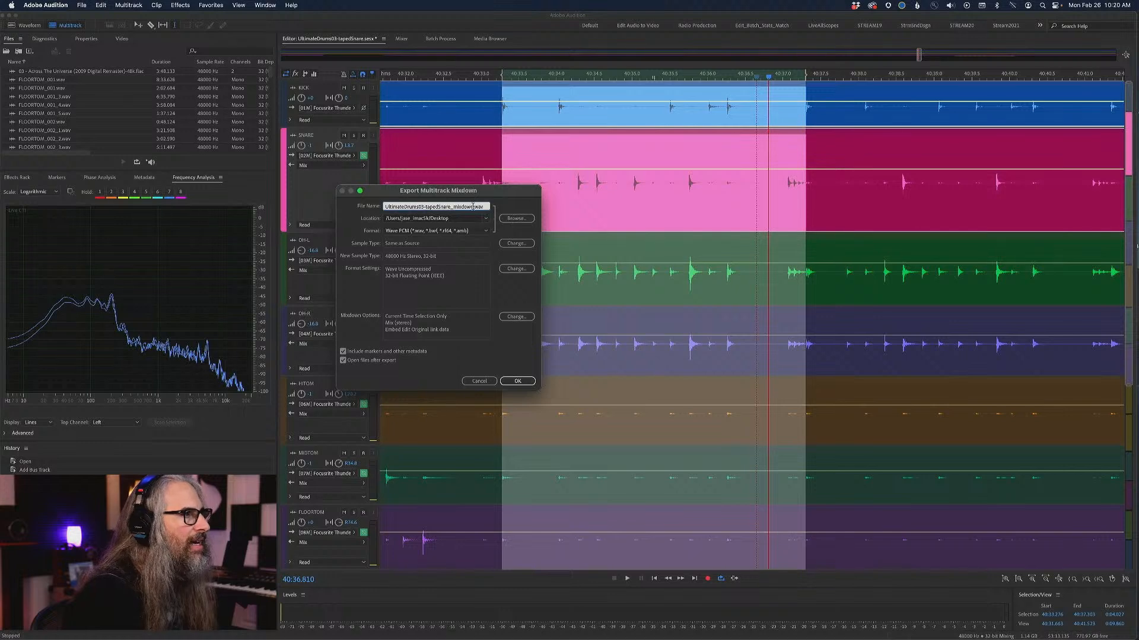
left_click_drag(473, 207, 366, 205)
type("mGroov")
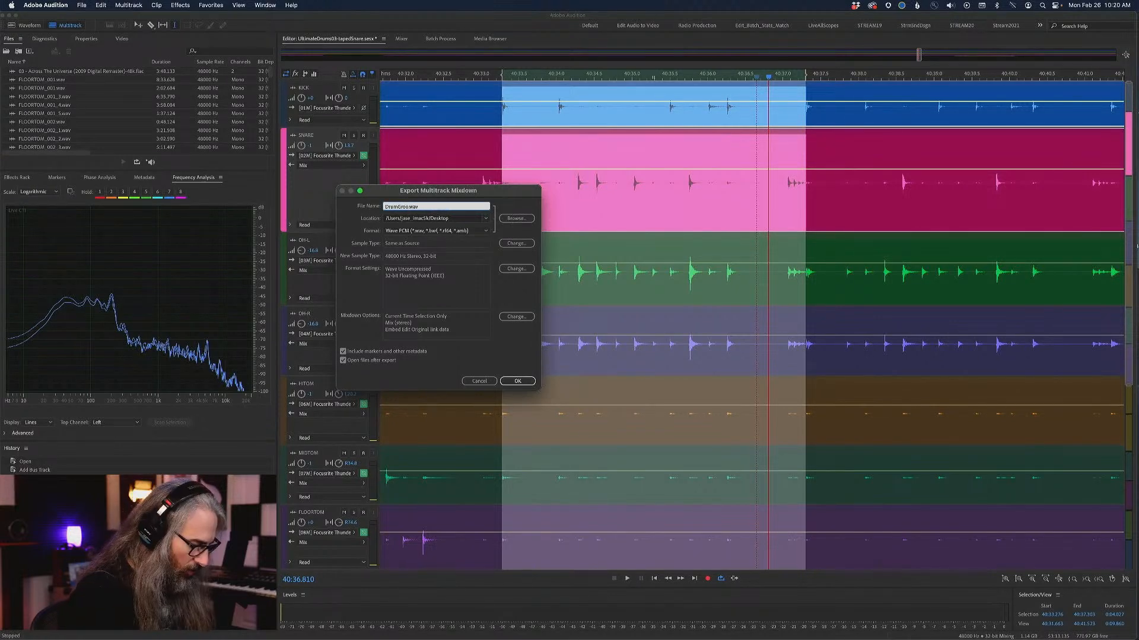
type("e01")
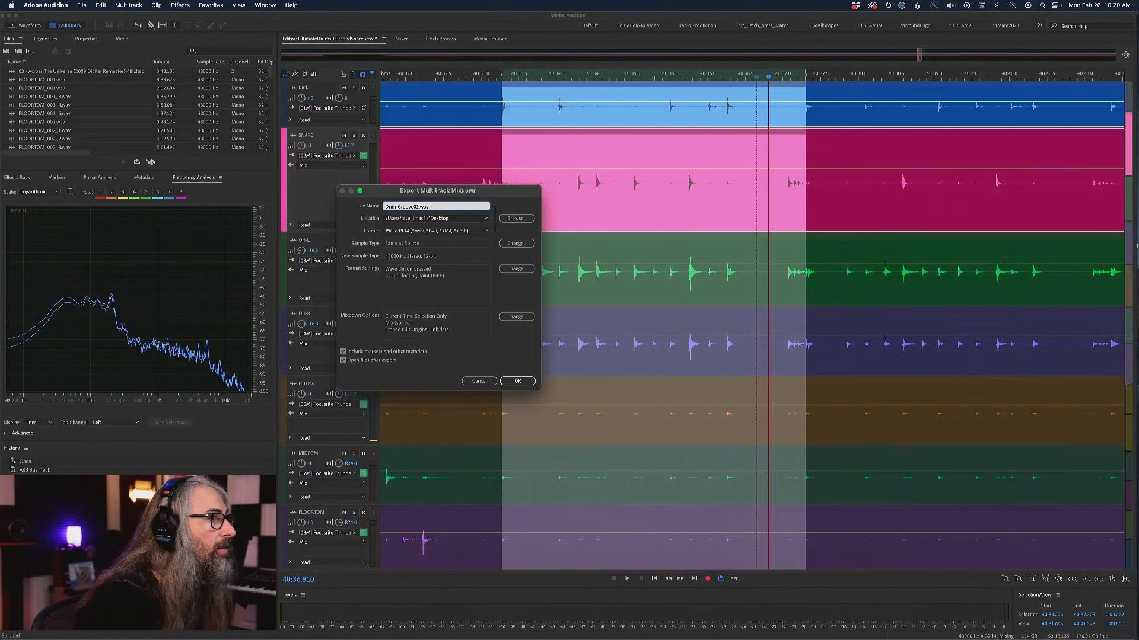
left_click(521, 382)
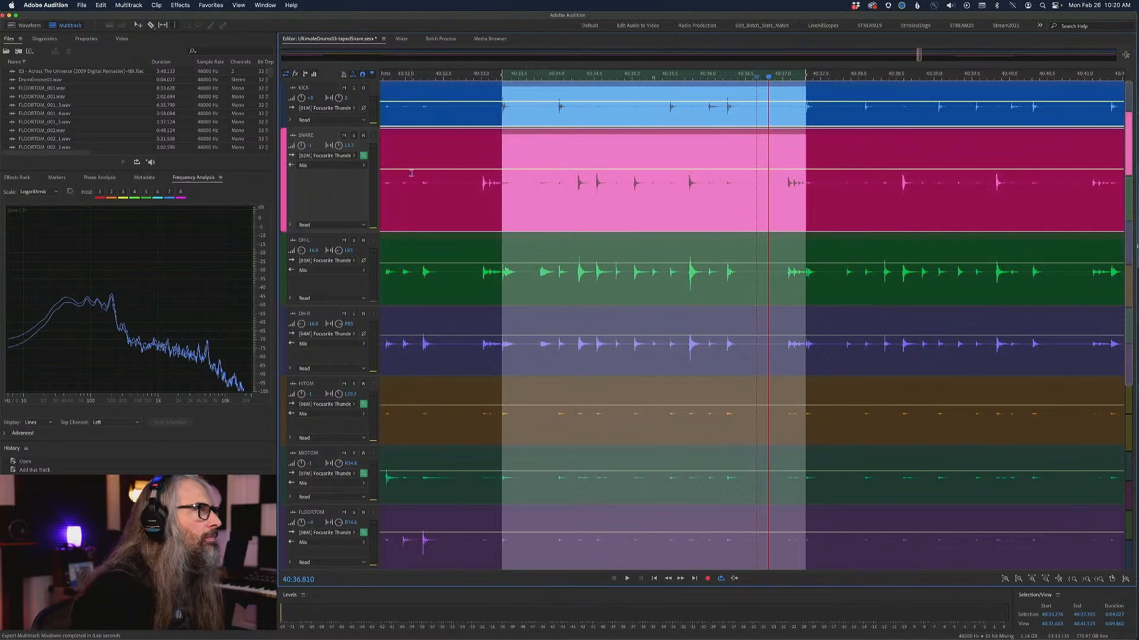
Find the King_CT Groove marker in the session's markers and bring its whole range into view.
left_click(56, 177)
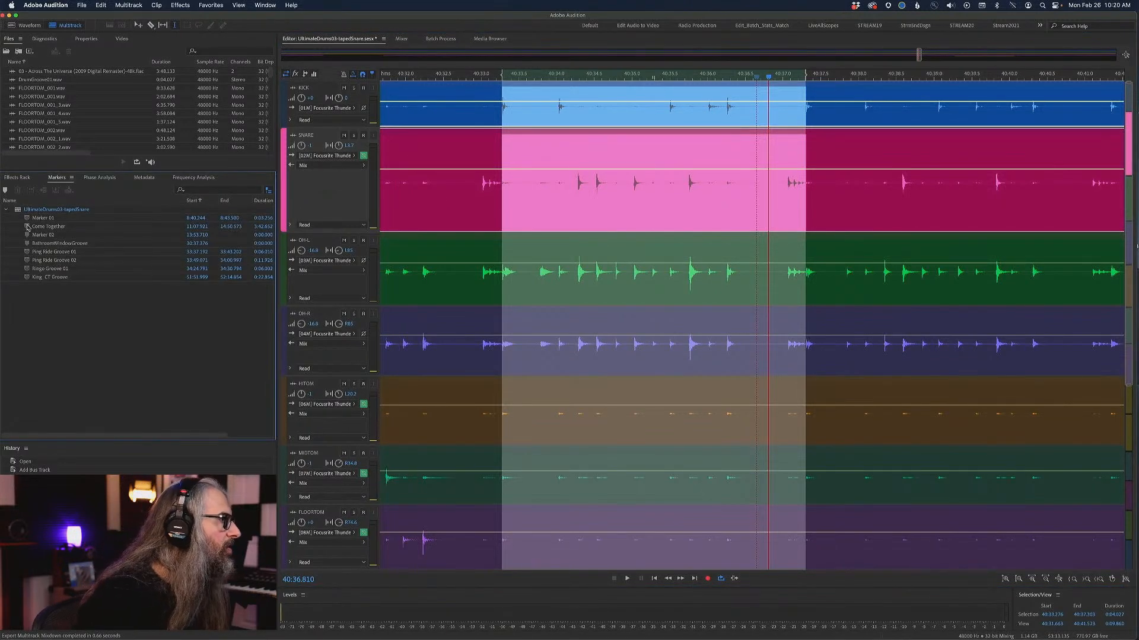
left_click(27, 277)
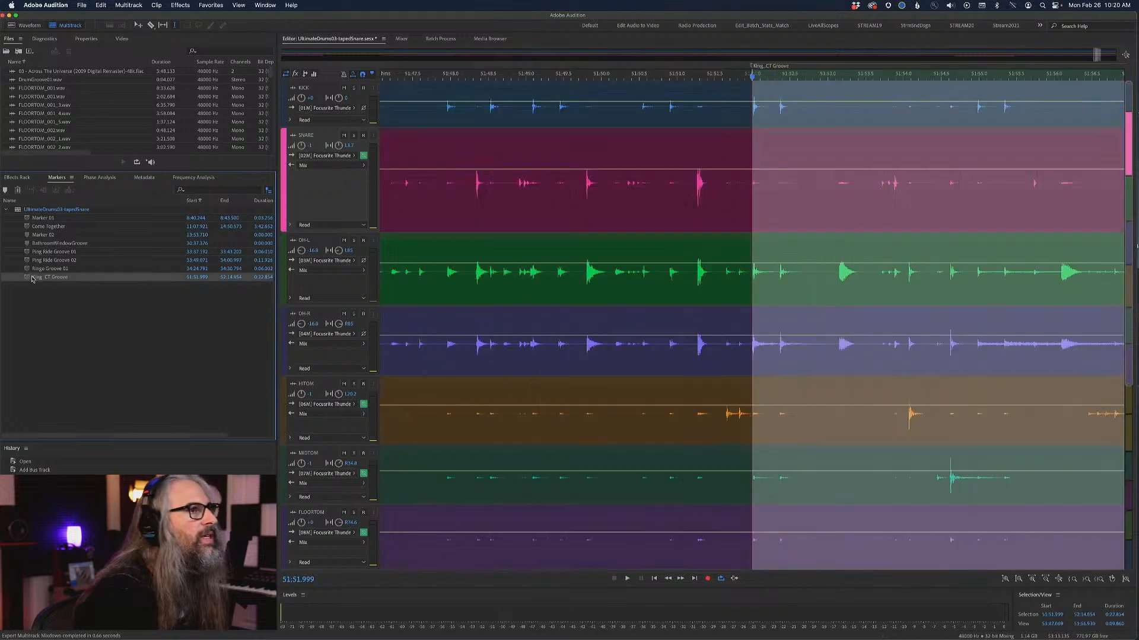
scroll(697, 76, "down", 5)
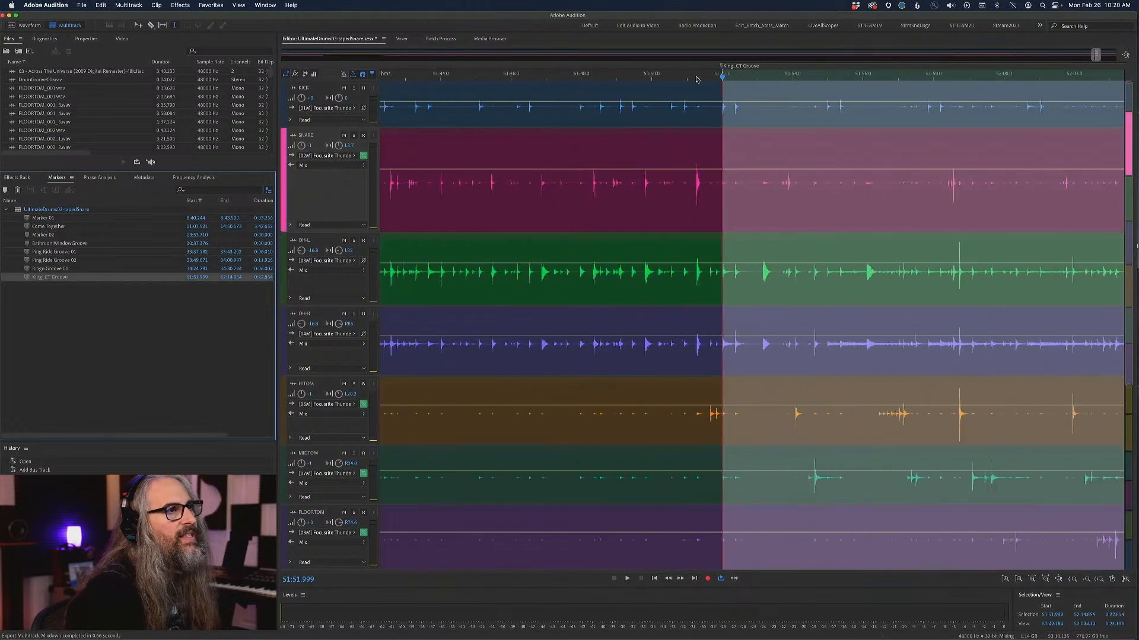
scroll(696, 79, "down", 5)
scroll(771, 80, "right", 3)
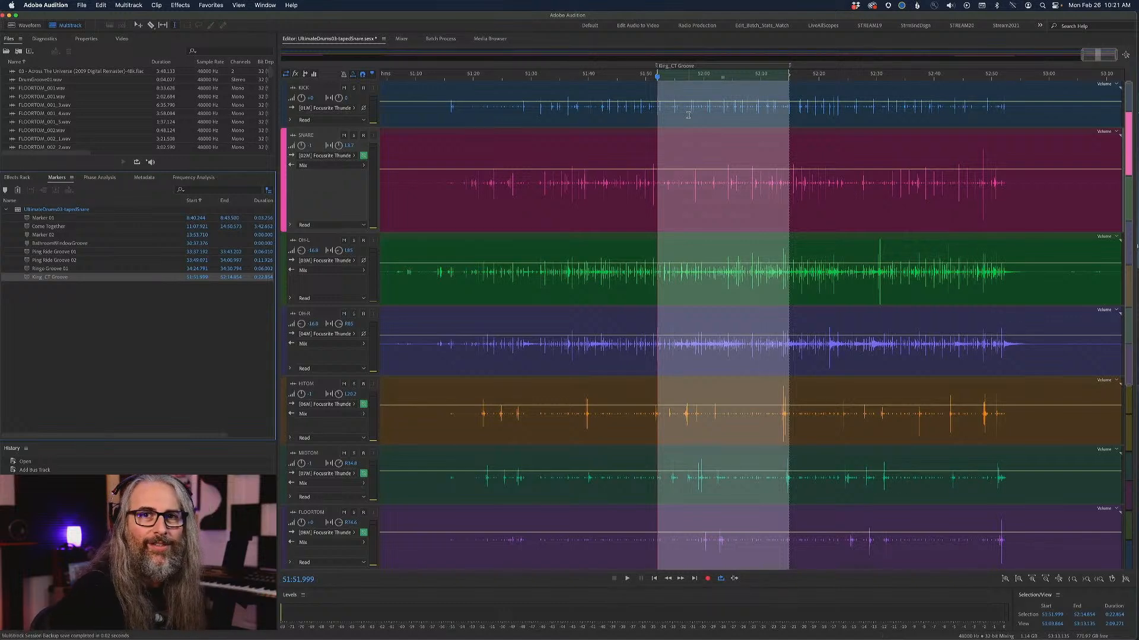
Audition the King_CT Groove range and examine its tom tracks at closer range.
key("space")
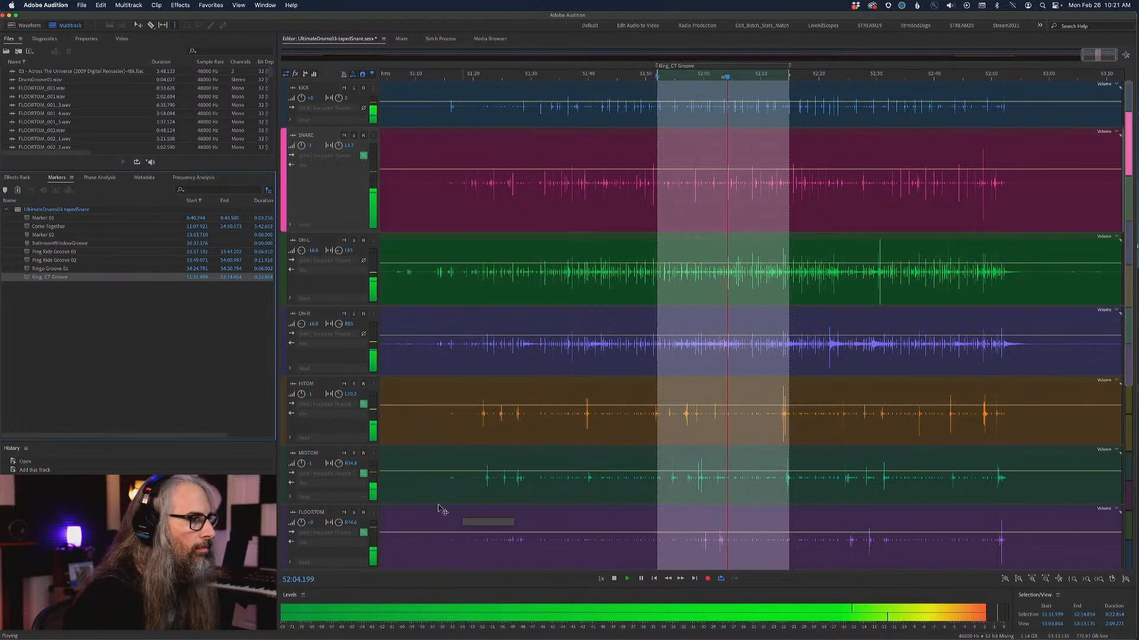
key("space")
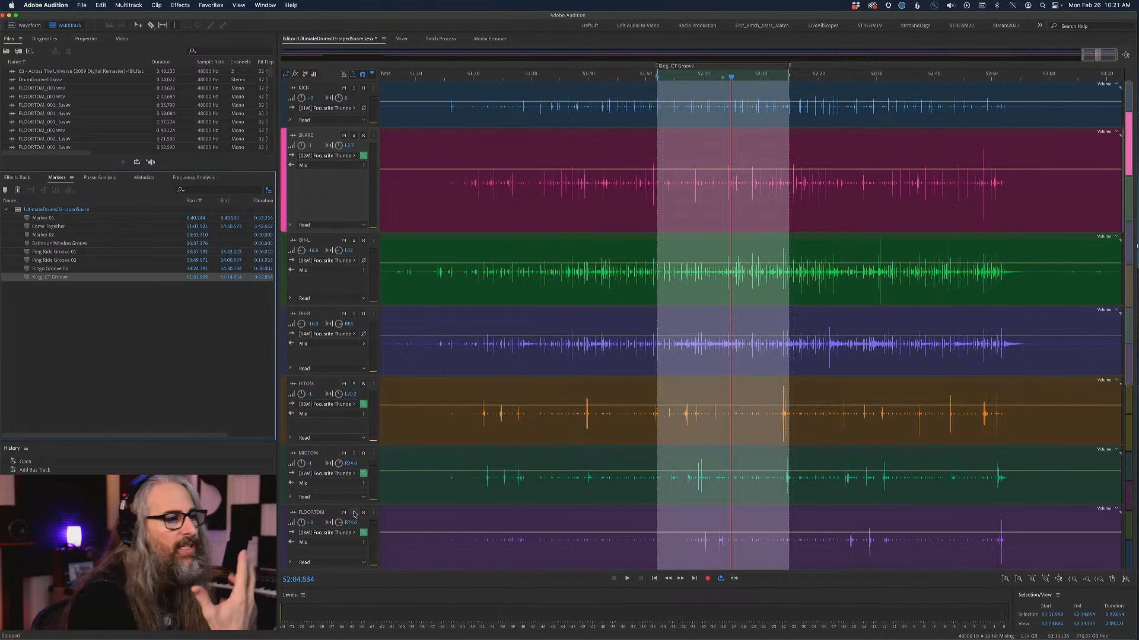
left_click_drag(616, 75, 816, 74)
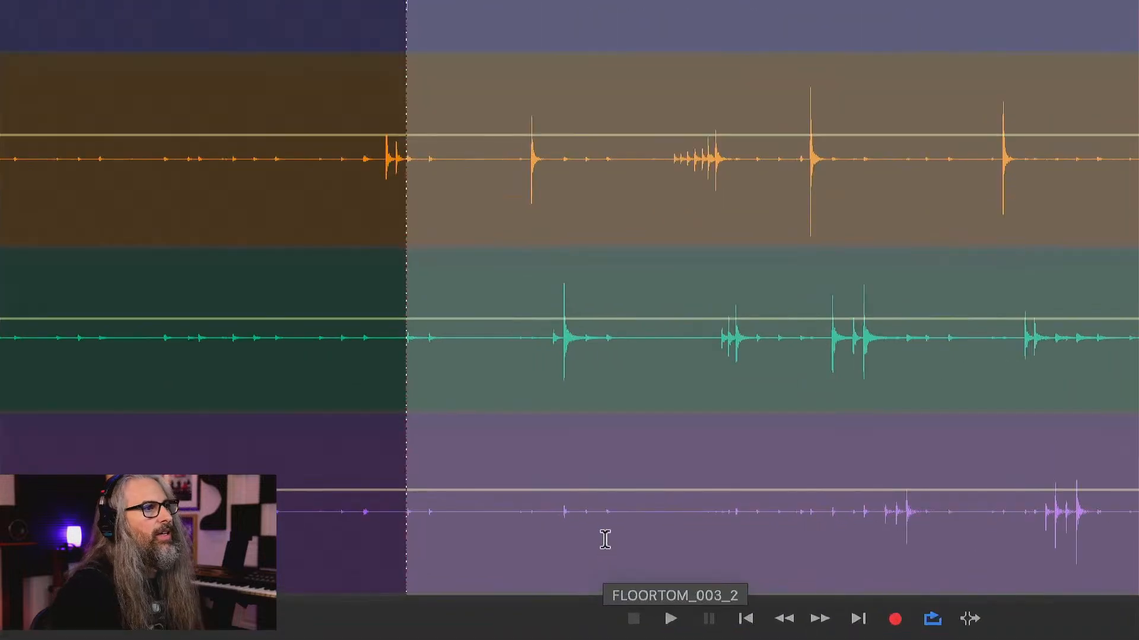
scroll(605, 540, "right", 2)
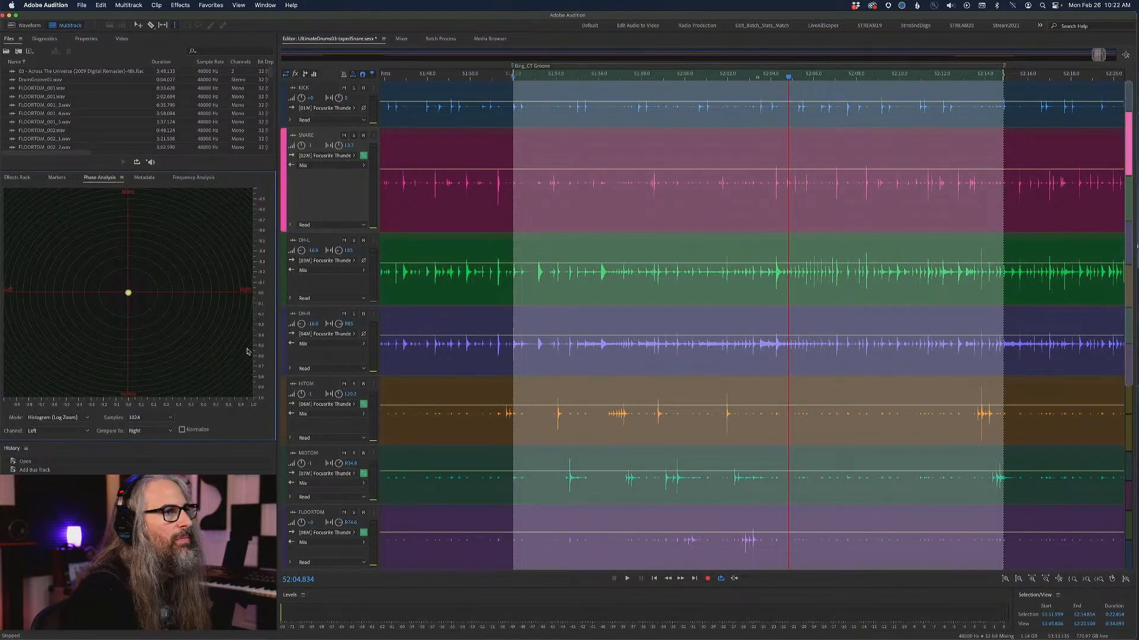
Play the groove in the multitrack session while checking phase analysis and frequency analysis, and briefly review the mixer.
key("space")
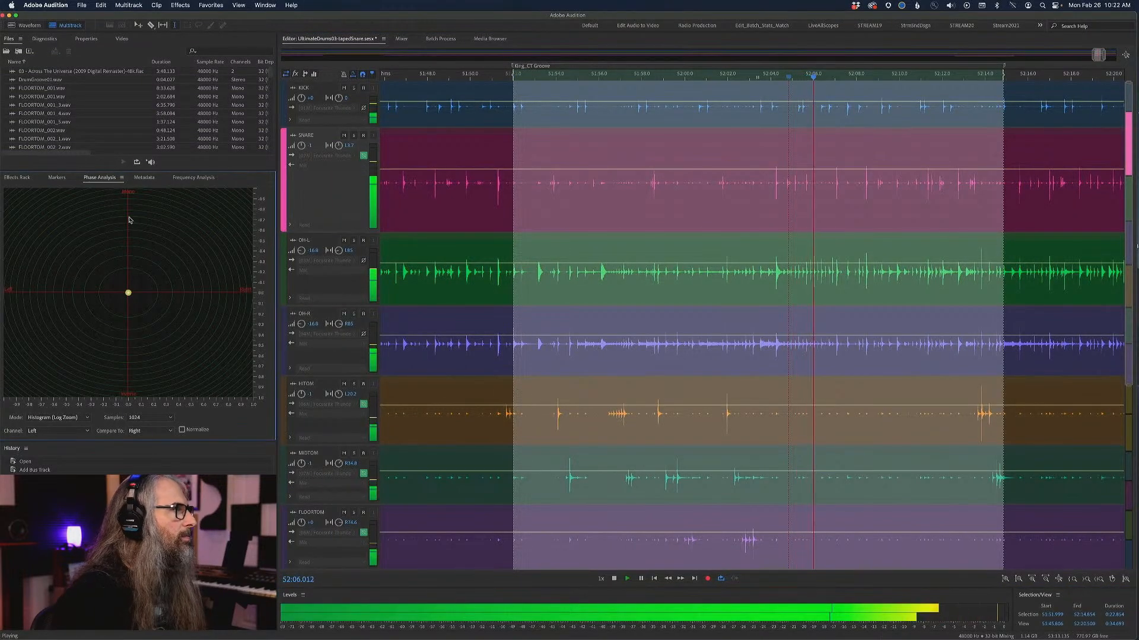
key("space")
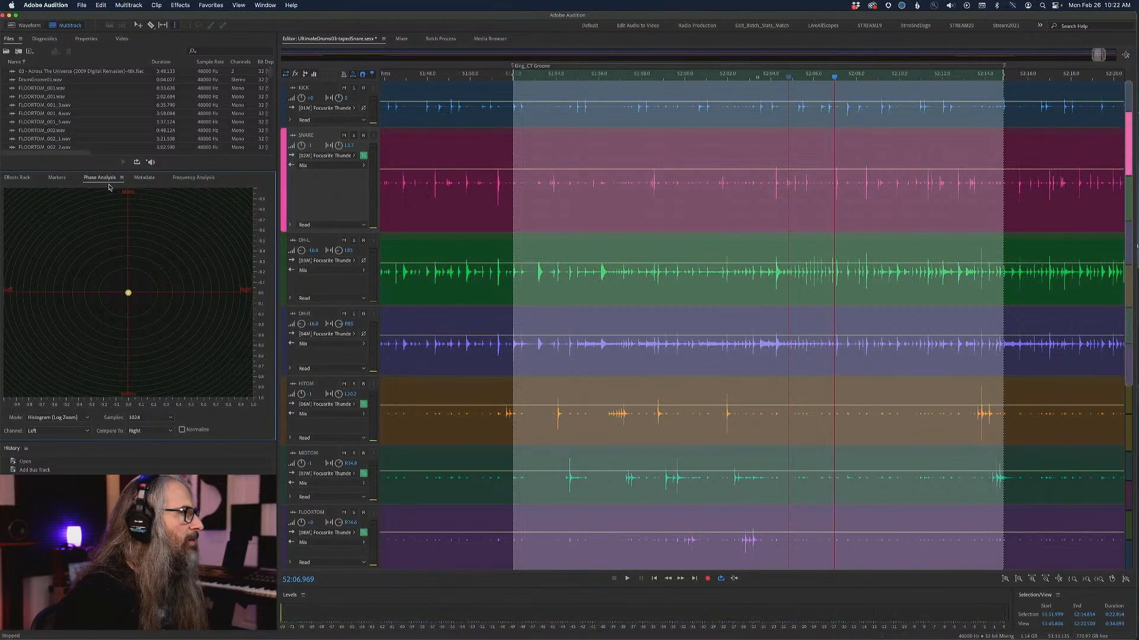
left_click(142, 178)
left_click(107, 179)
key("space")
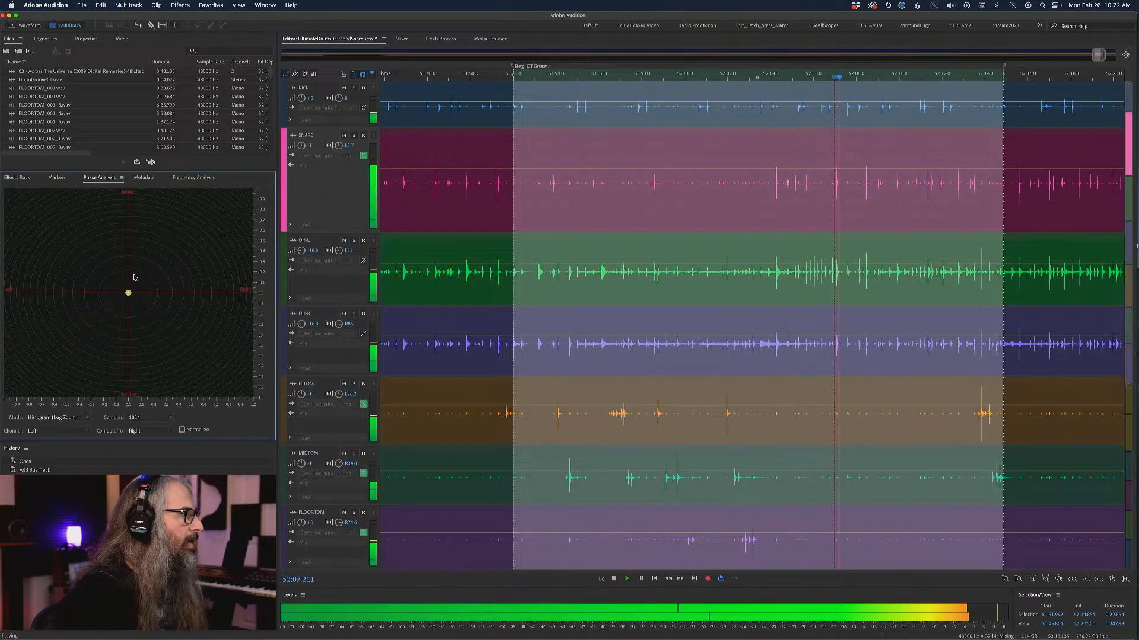
left_click(199, 178)
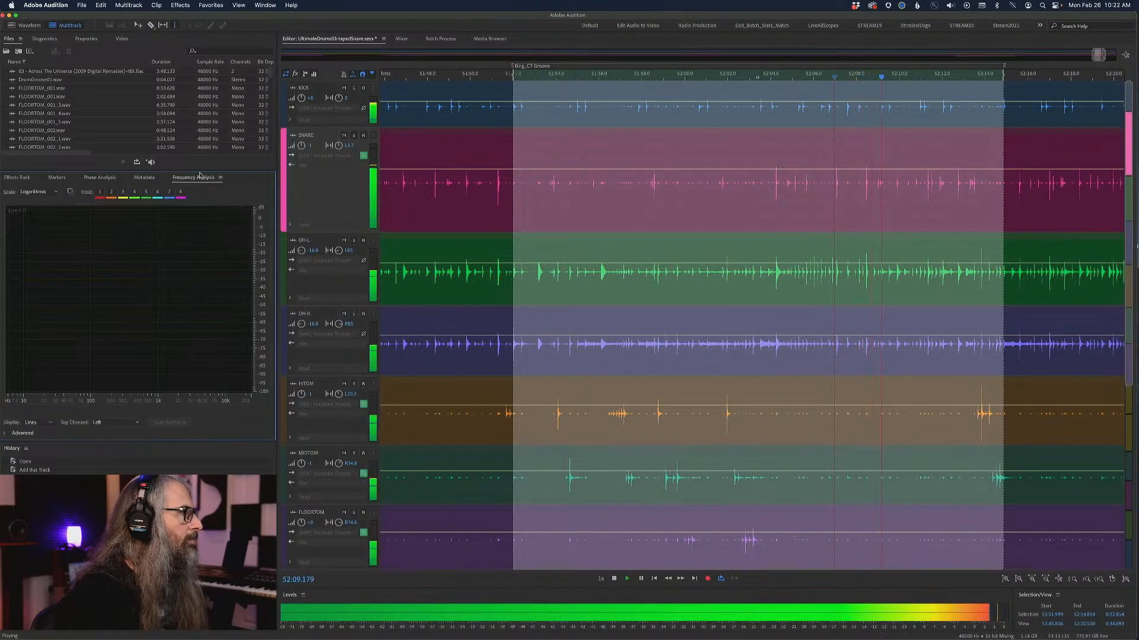
key("space")
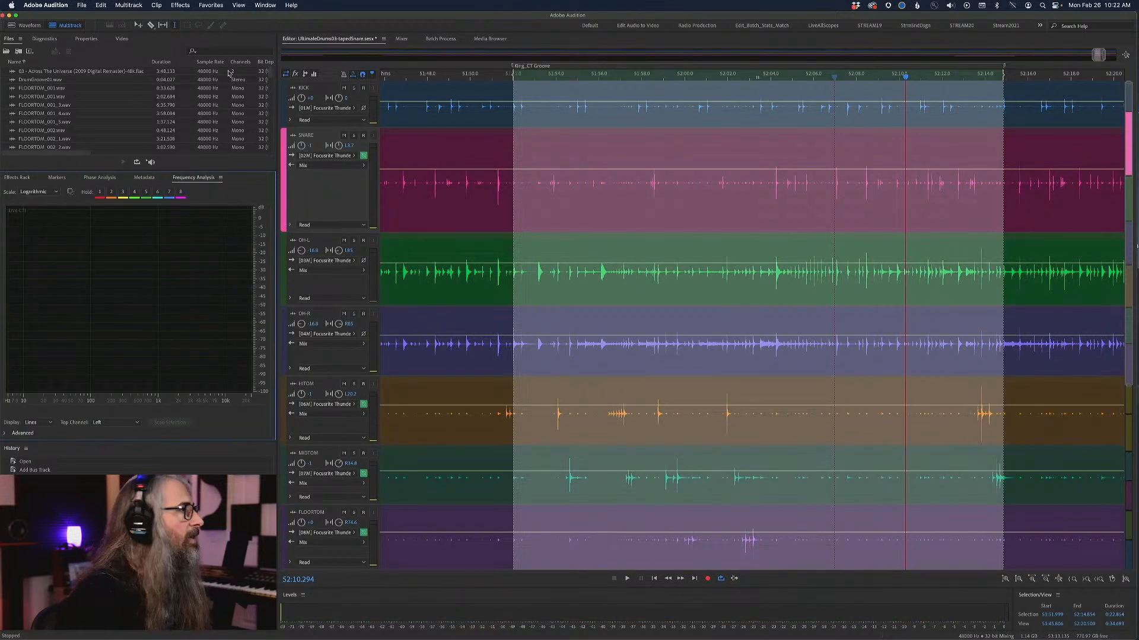
left_click(401, 40)
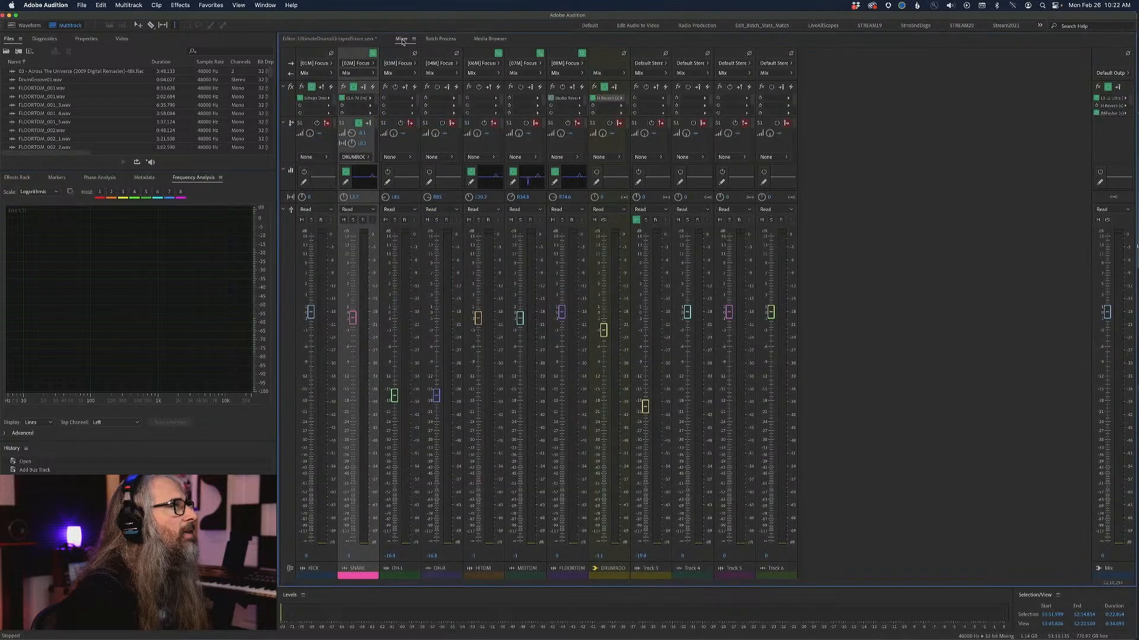
key("space")
key("space")
Open DrumGroove01.wav in the waveform editor and play it while checking its phase analysis.
left_click(28, 81)
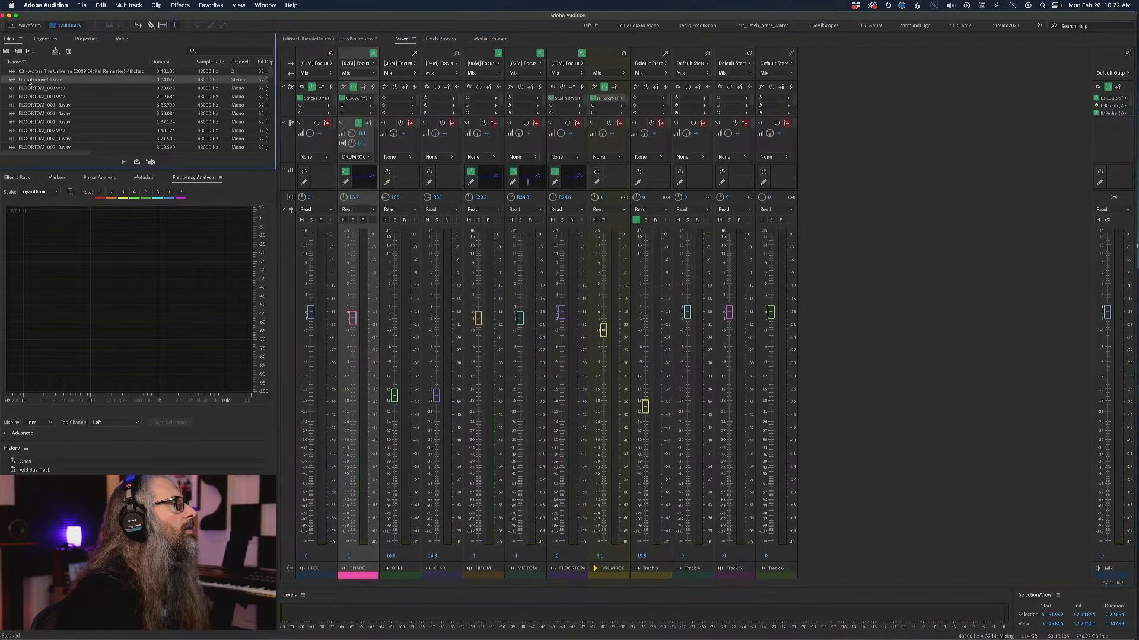
double_click(28, 80)
key("space")
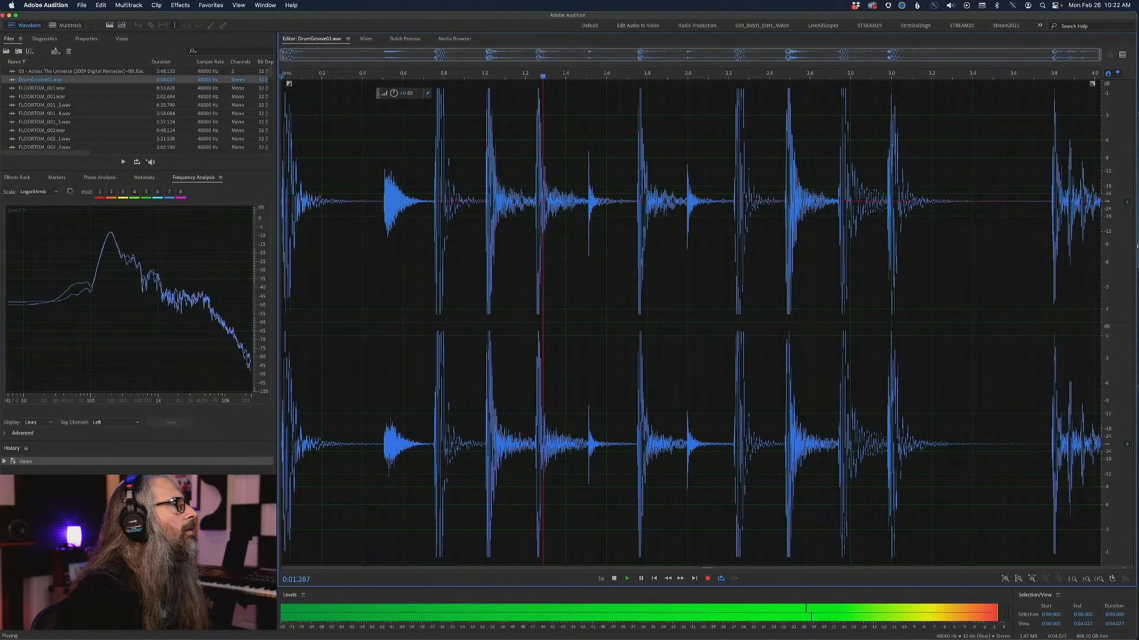
left_click(96, 178)
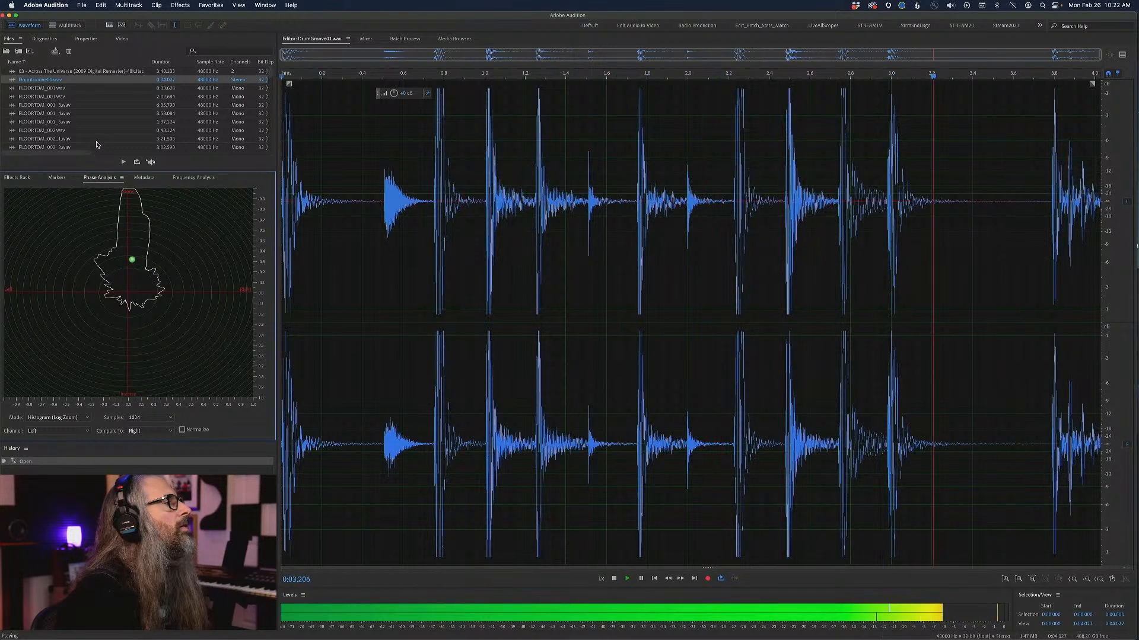
key("space")
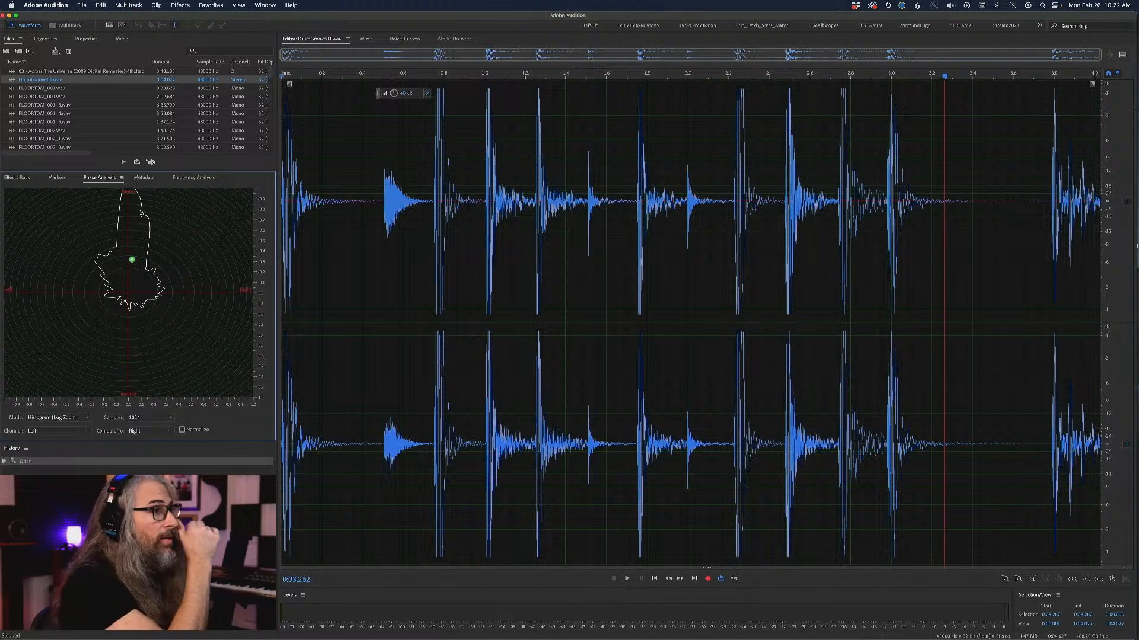
Play DrumGroove01.wav with frequency analysis showing, and place the playhead on the drum hit at about 1.02 seconds.
left_click(183, 178)
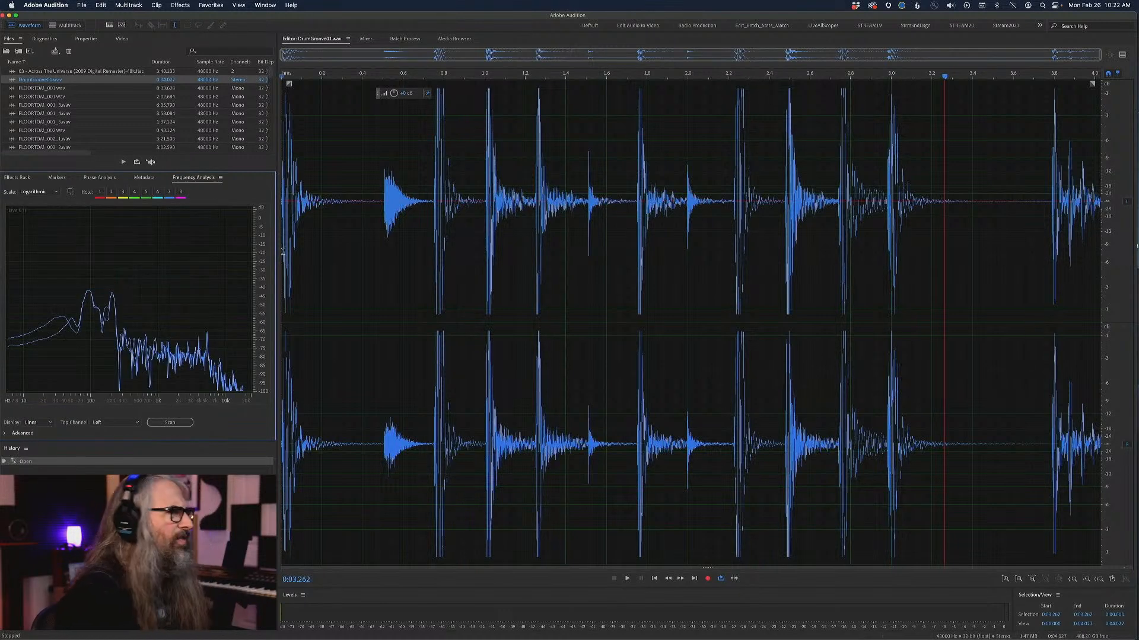
key("space")
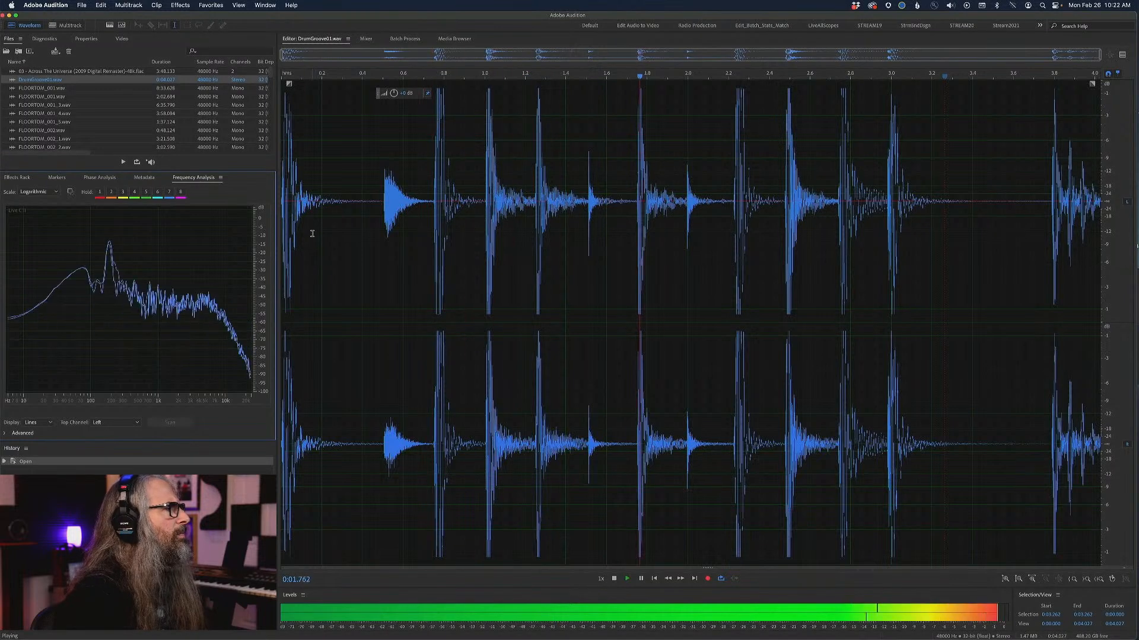
key("space")
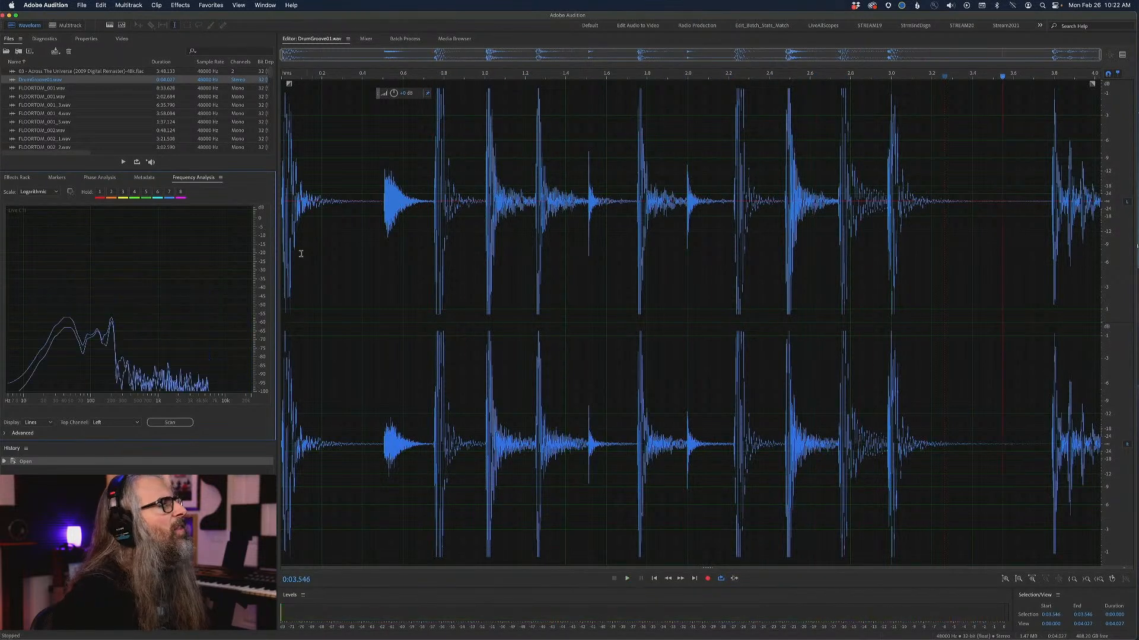
left_click_drag(440, 75, 491, 76)
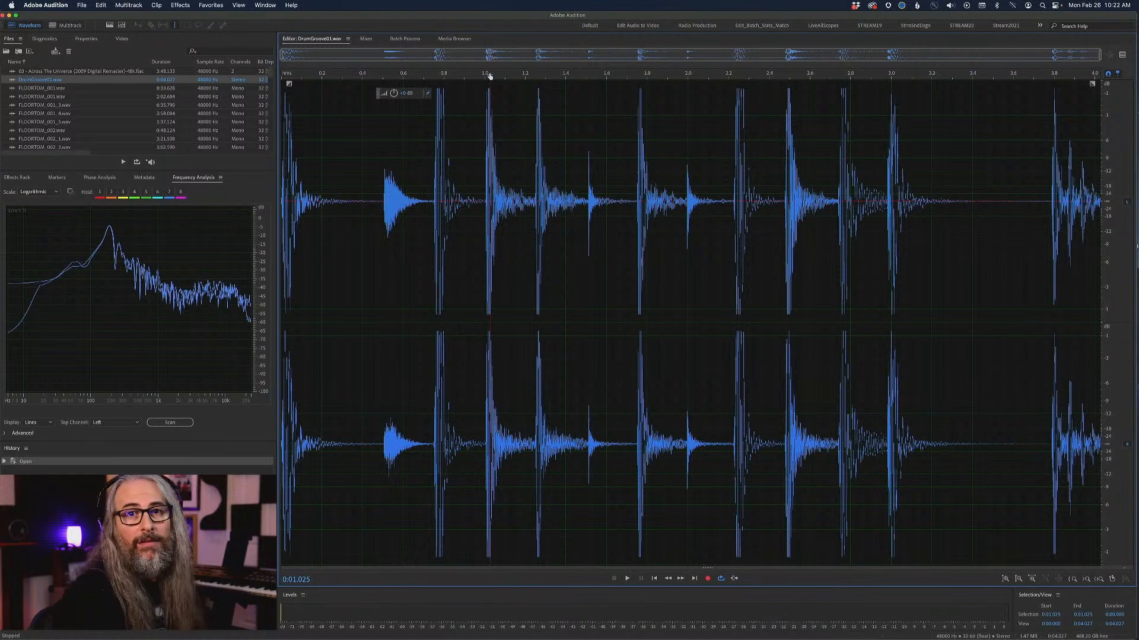
left_click(488, 76)
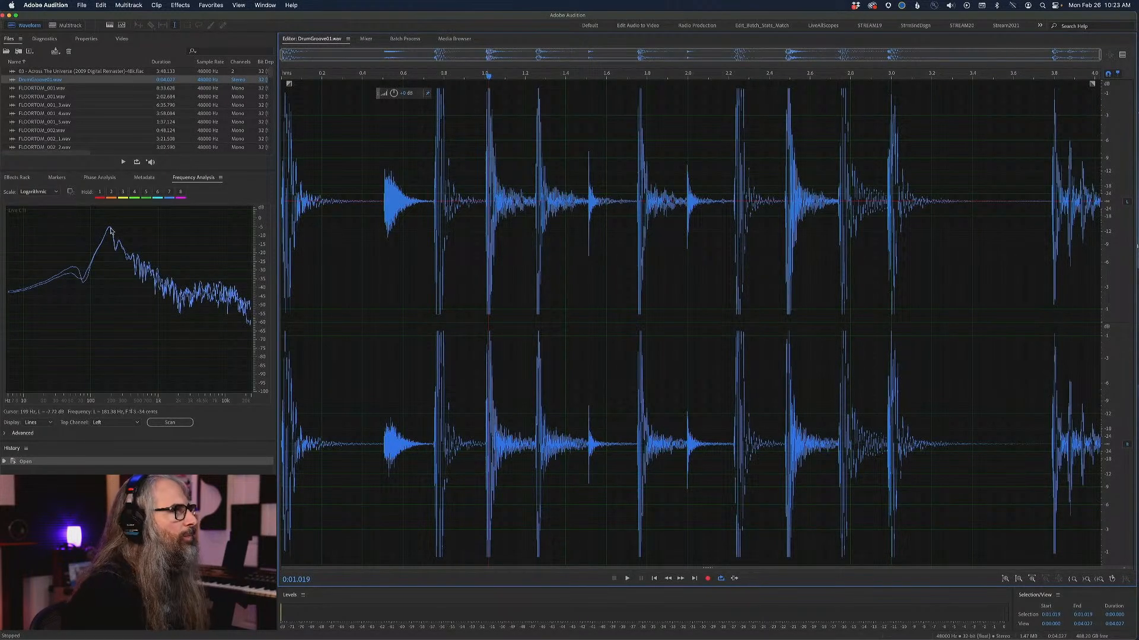
Examine the low frequencies of the hits near 1.02 and 0.75 seconds in frequency analysis, and play the file from about 0.75 seconds.
left_click_drag(72, 400, 159, 400)
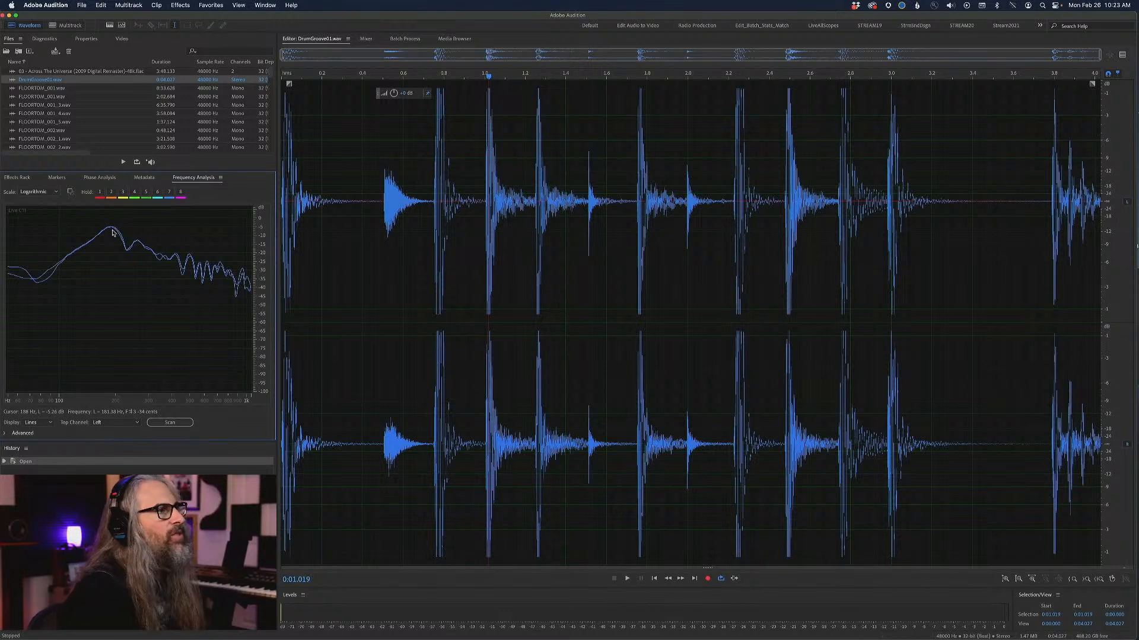
left_click(435, 80)
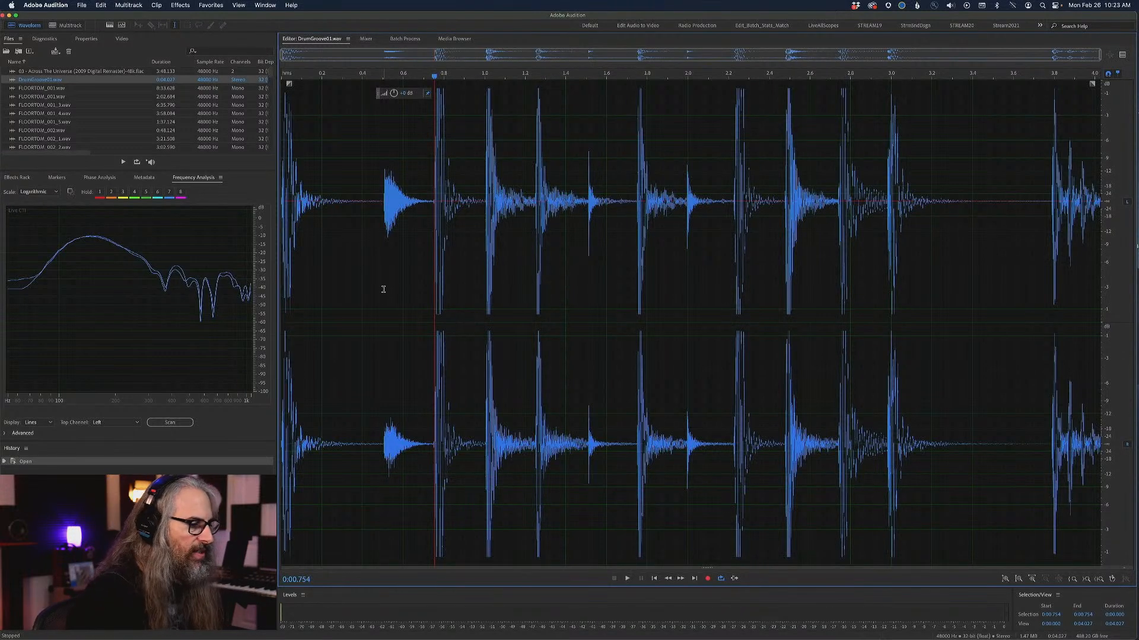
key("space")
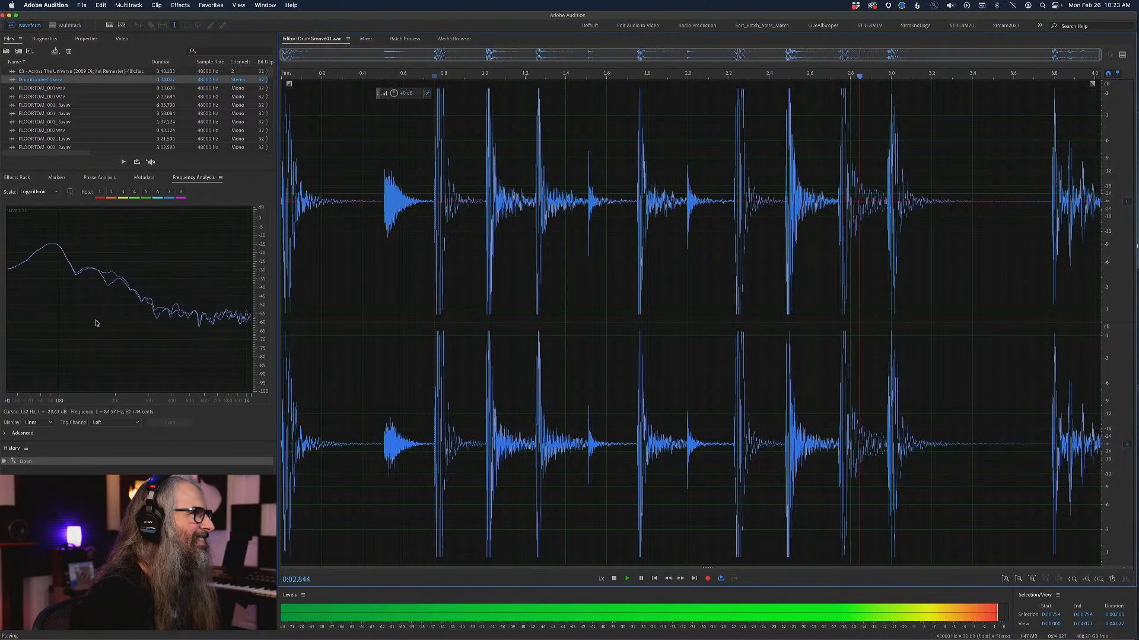
key("space")
scroll(115, 398, "down", 3)
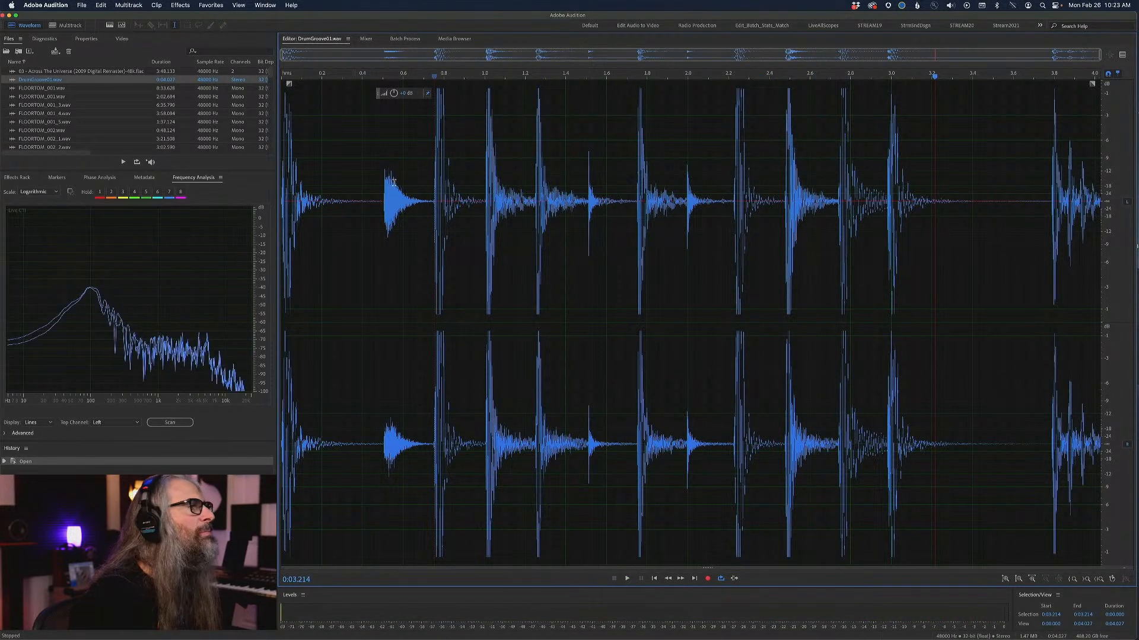
Replay DrumGroove01.wav from about 0.74 seconds and inspect the frequency spectrum of the hit at about 3 seconds.
left_click(431, 75)
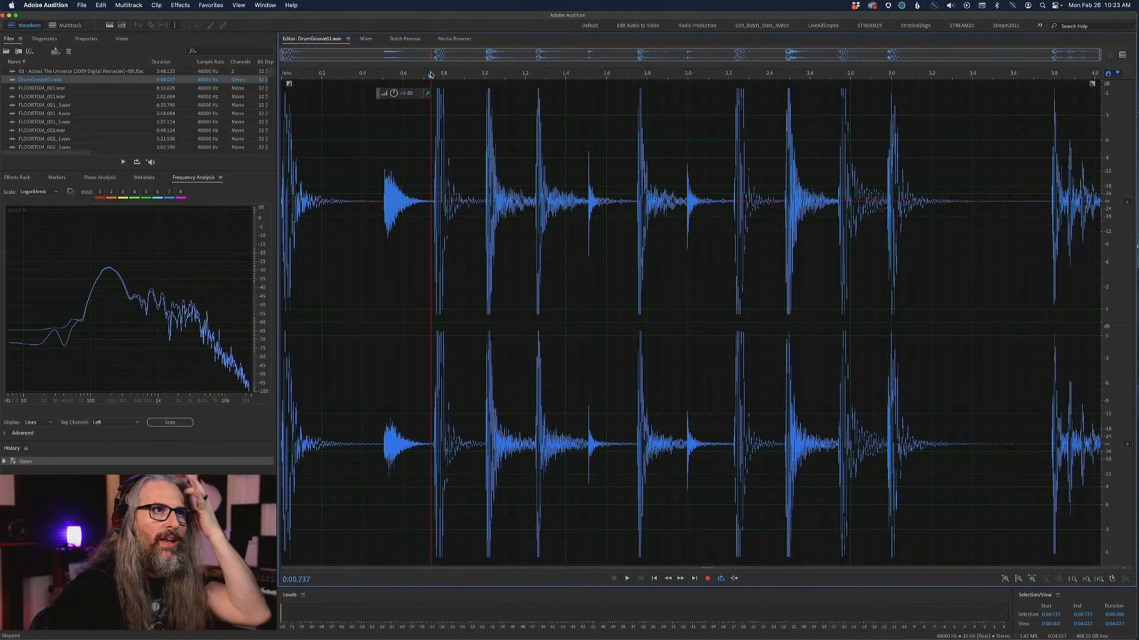
key("space")
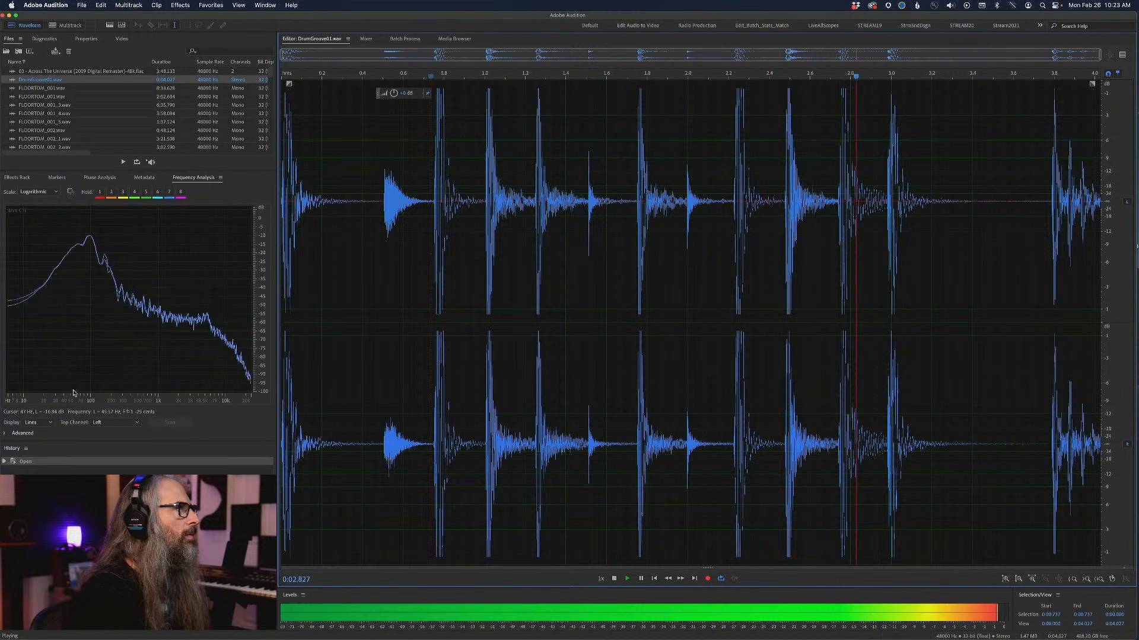
key("space")
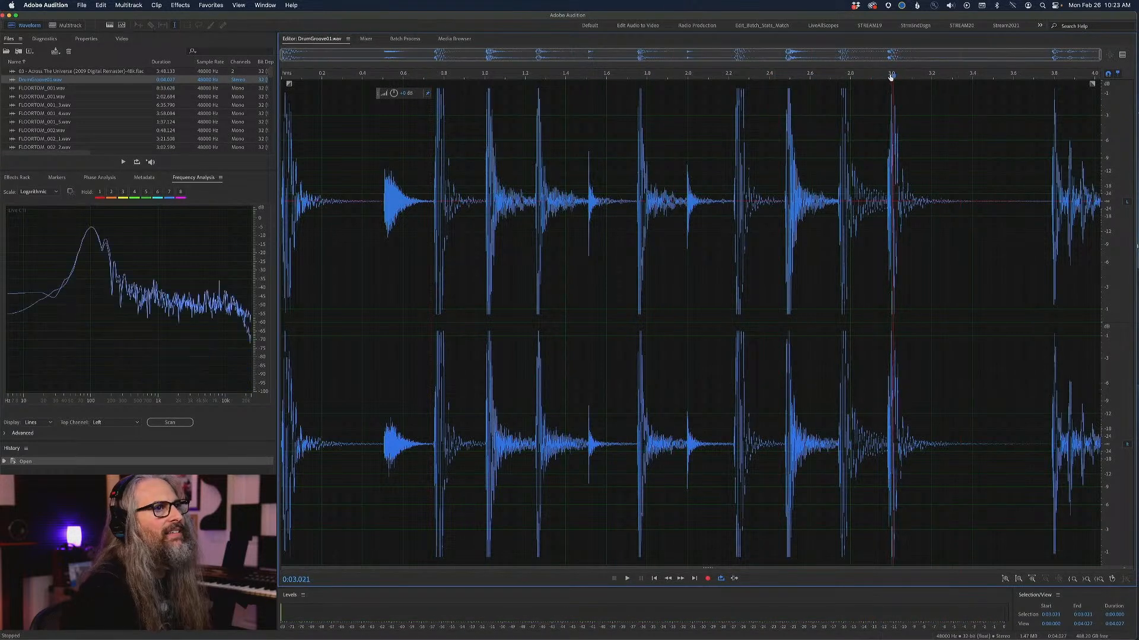
left_click(891, 76)
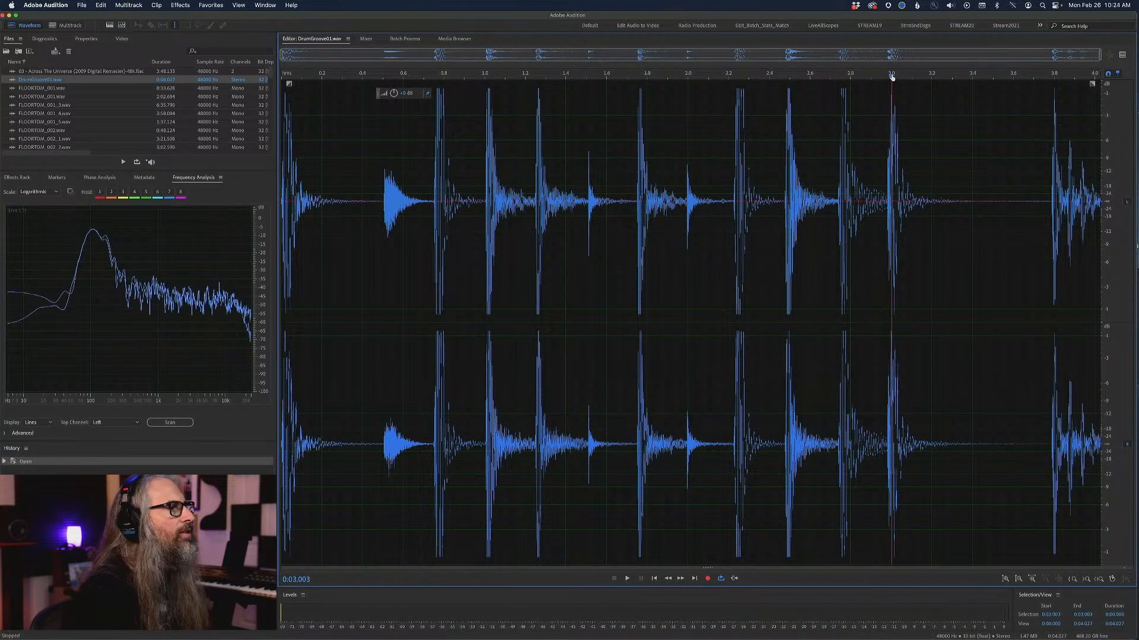
left_click_drag(892, 78, 893, 77)
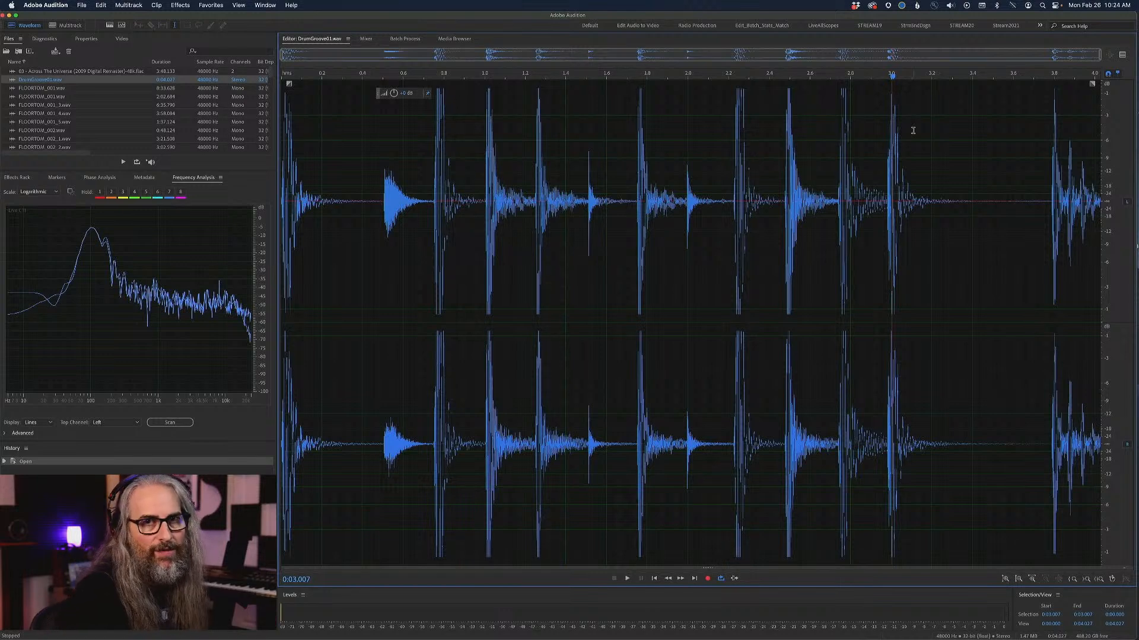
Return to the multitrack session and play the King_CT Groove while checking frequency analysis and phase analysis.
left_click(76, 26)
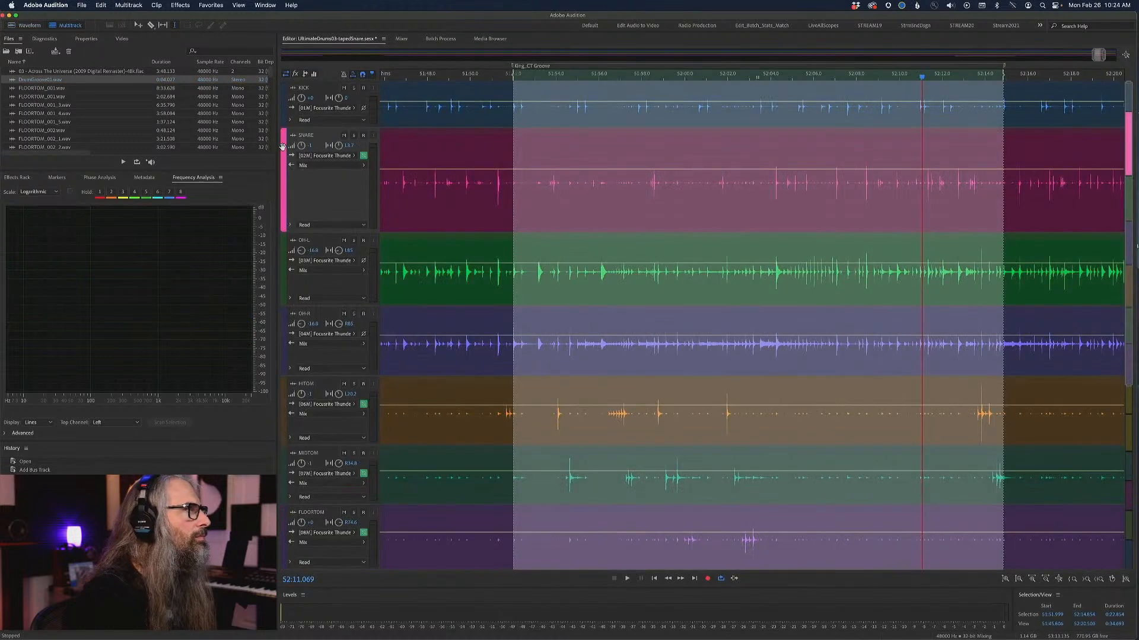
key("space")
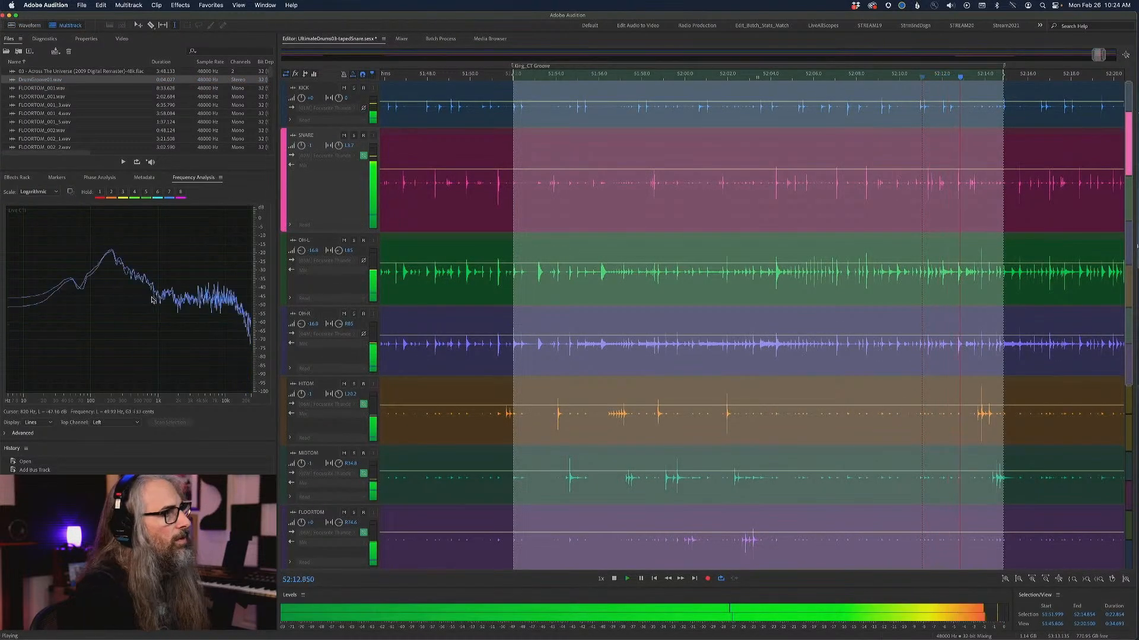
key("space")
left_click(100, 177)
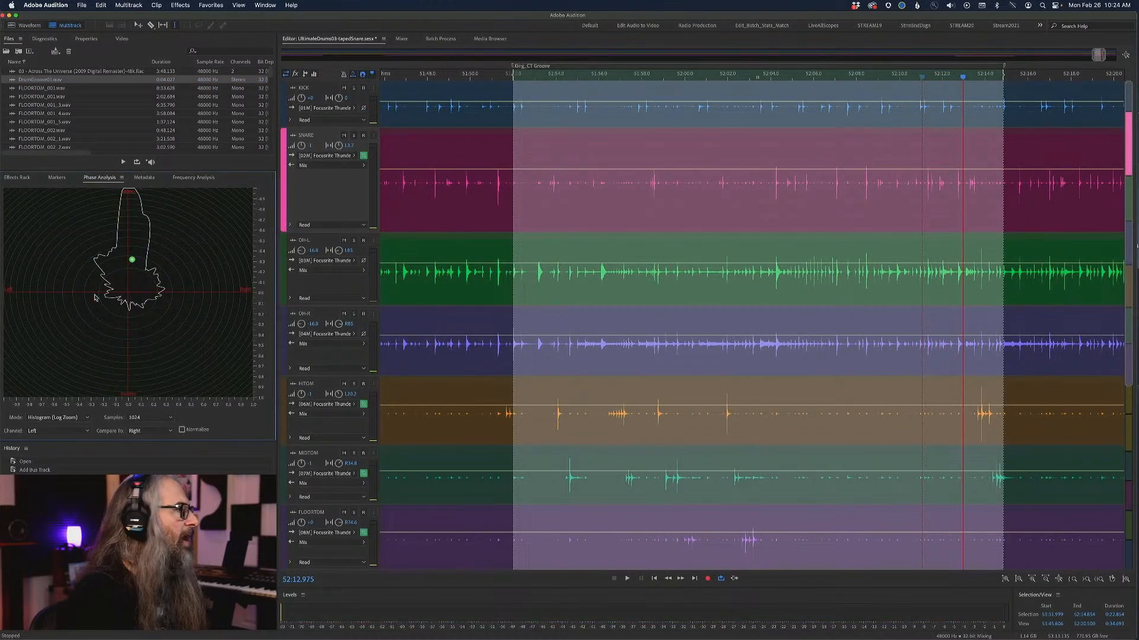
key("space")
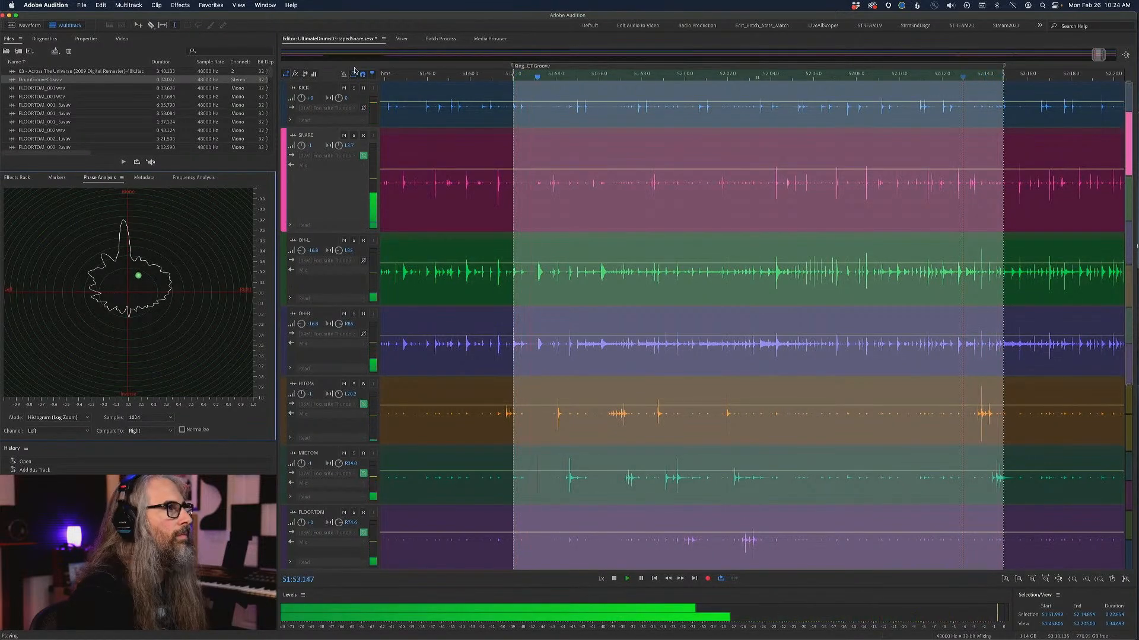
In the mixer, add a new bus through the FLOORTOM track's send and rename it FLOORVER.
left_click(401, 39)
key("space")
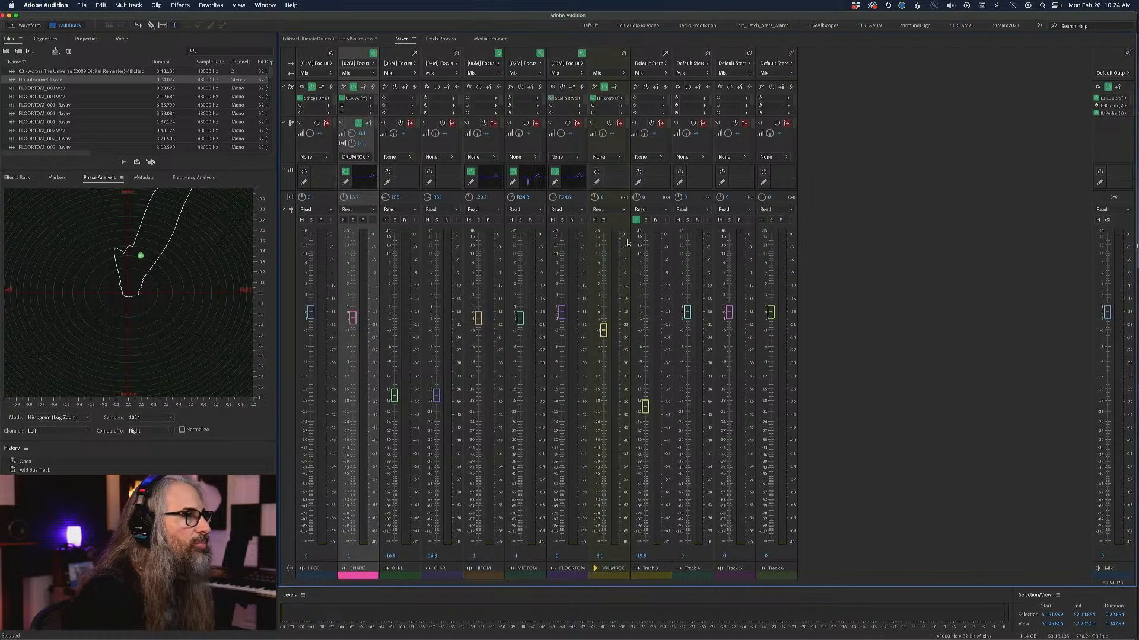
left_click(575, 158)
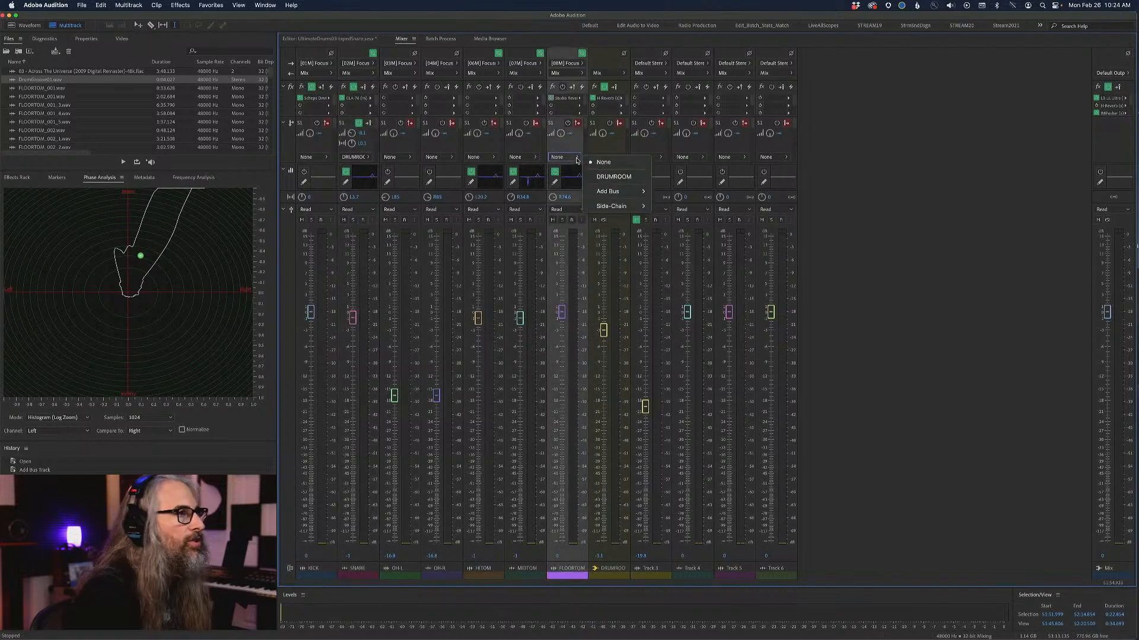
mouse_move(628, 192)
left_click(662, 201)
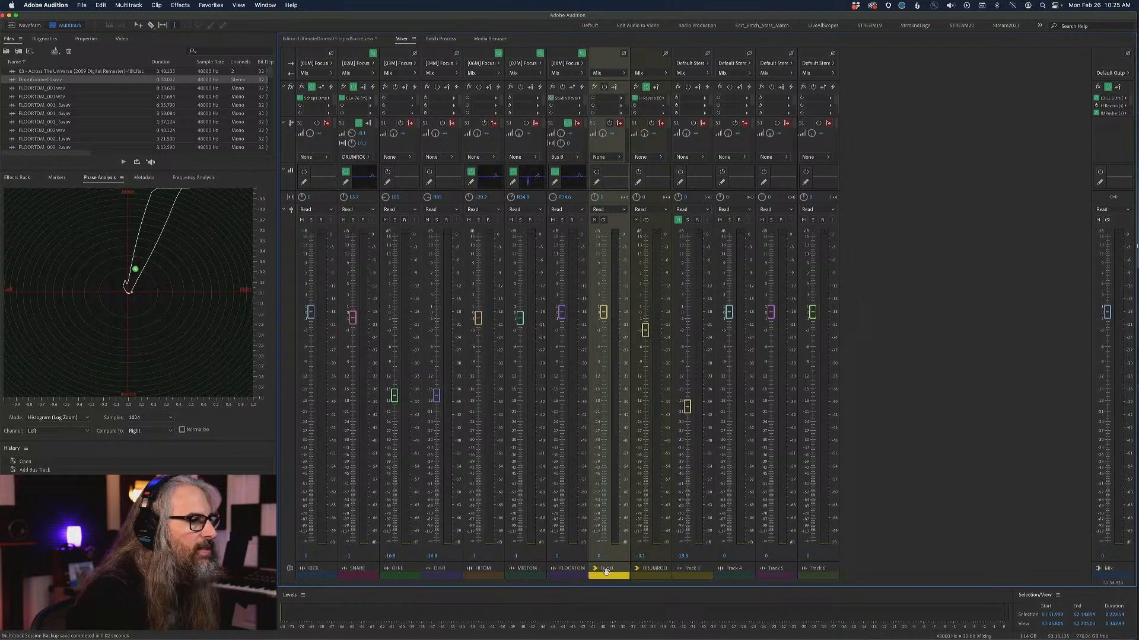
double_click(603, 569)
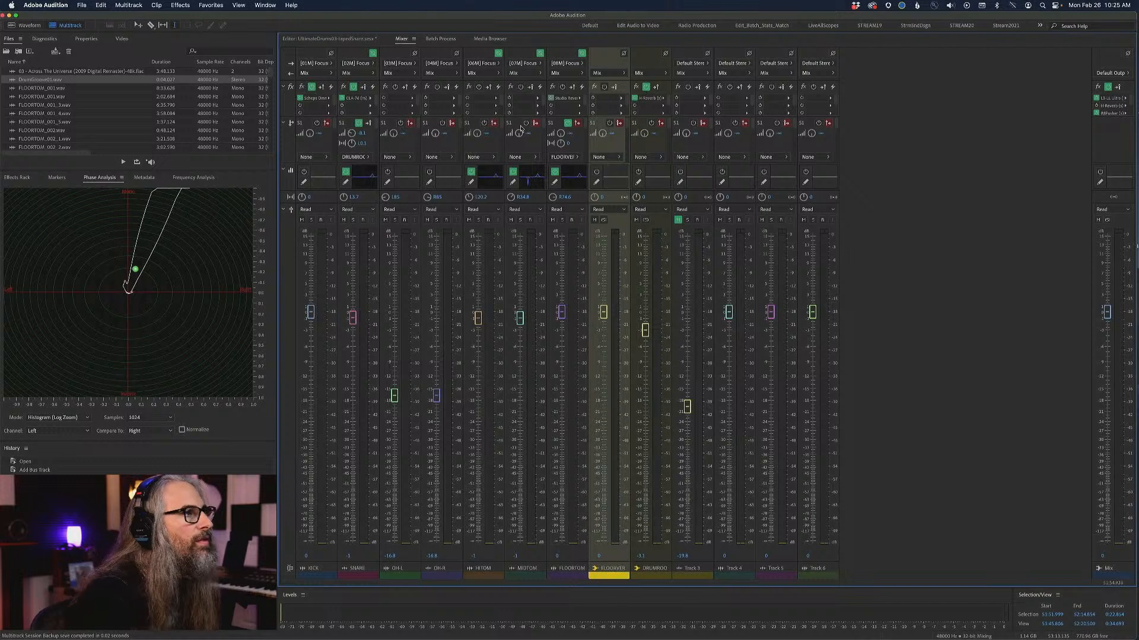
Add a Studio Reverb effect to the FLOORVER bus and apply the Great Hall preset.
left_click(619, 101)
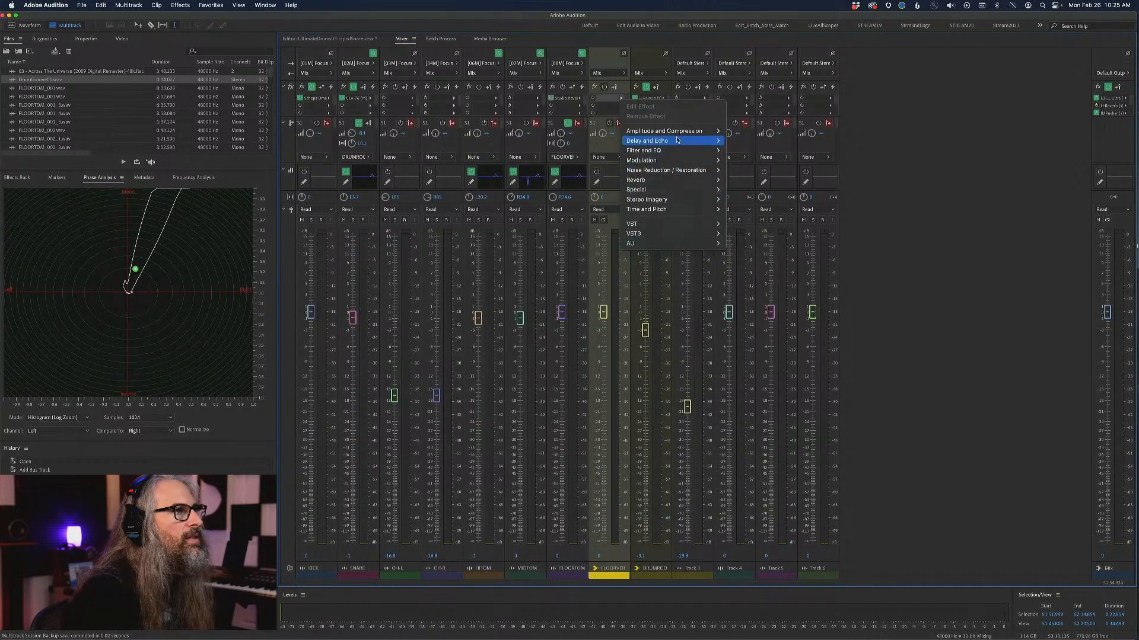
mouse_move(682, 180)
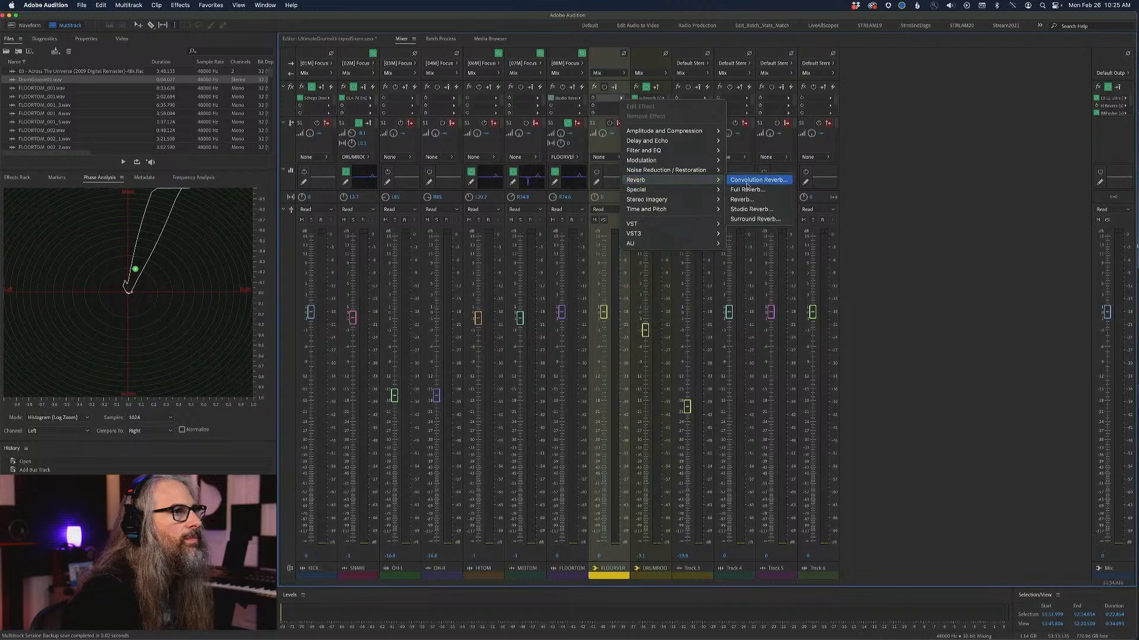
left_click(749, 209)
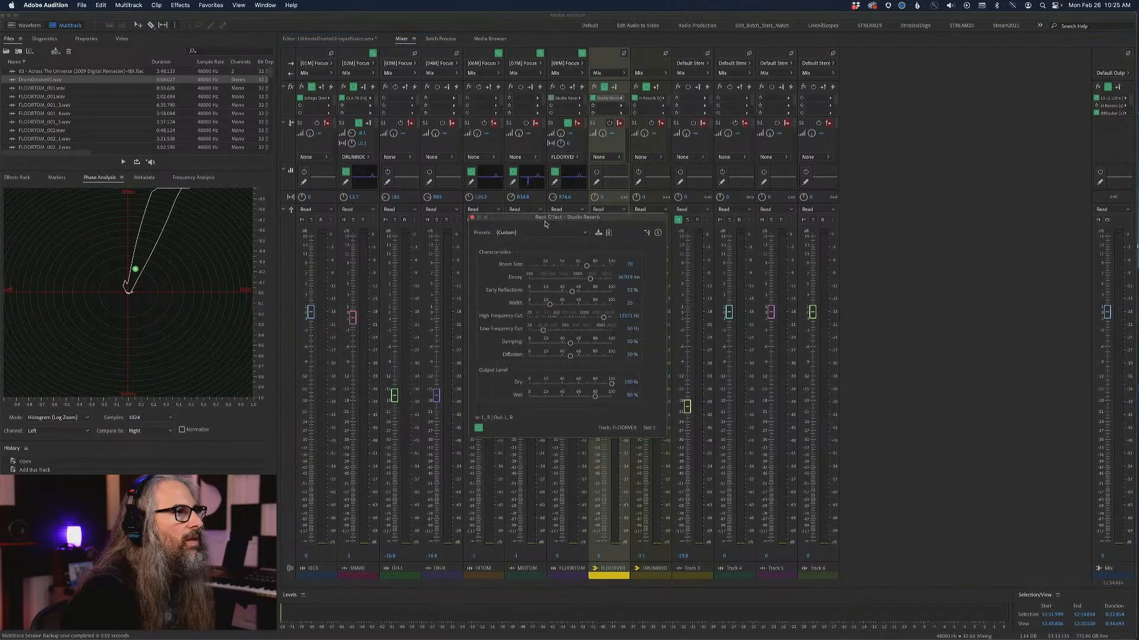
left_click_drag(545, 224, 957, 97)
left_click(972, 107)
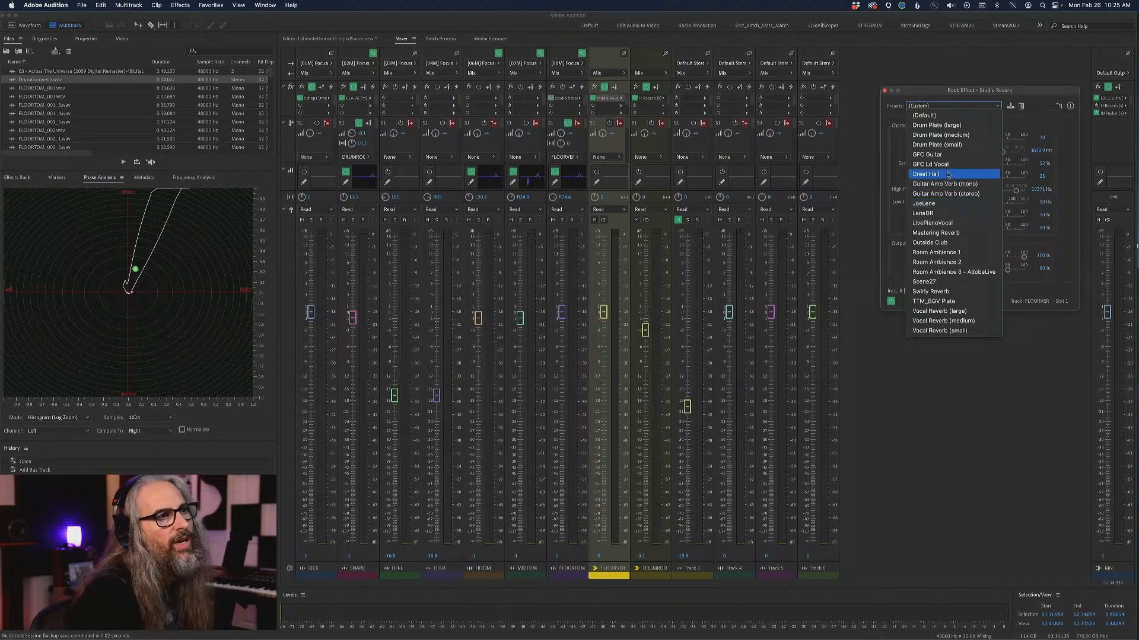
key("Escape")
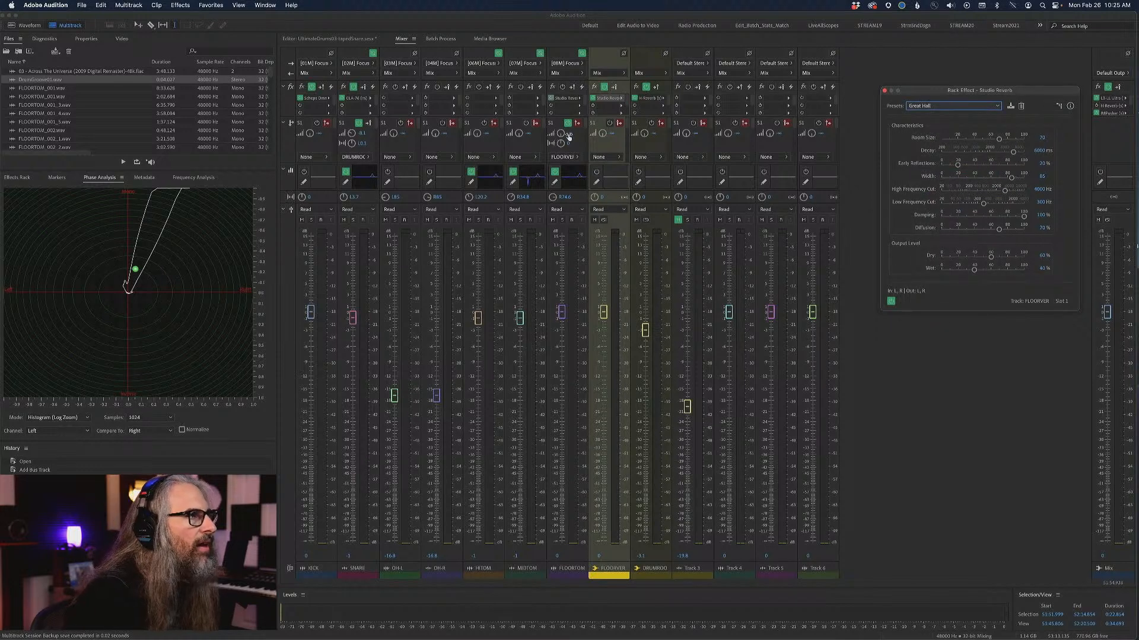
Set the Great Hall reverb to 0% dry and 100% wet, and lower the FLOORVER bus fader to about -16.7 dB.
left_click(575, 133)
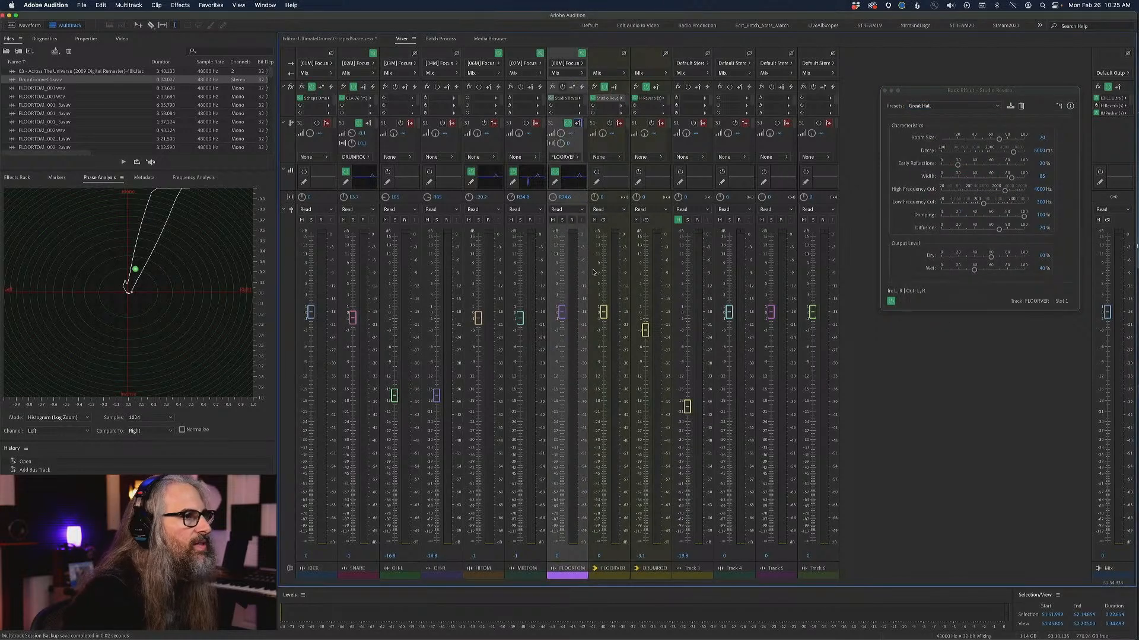
left_click_drag(990, 258, 893, 262)
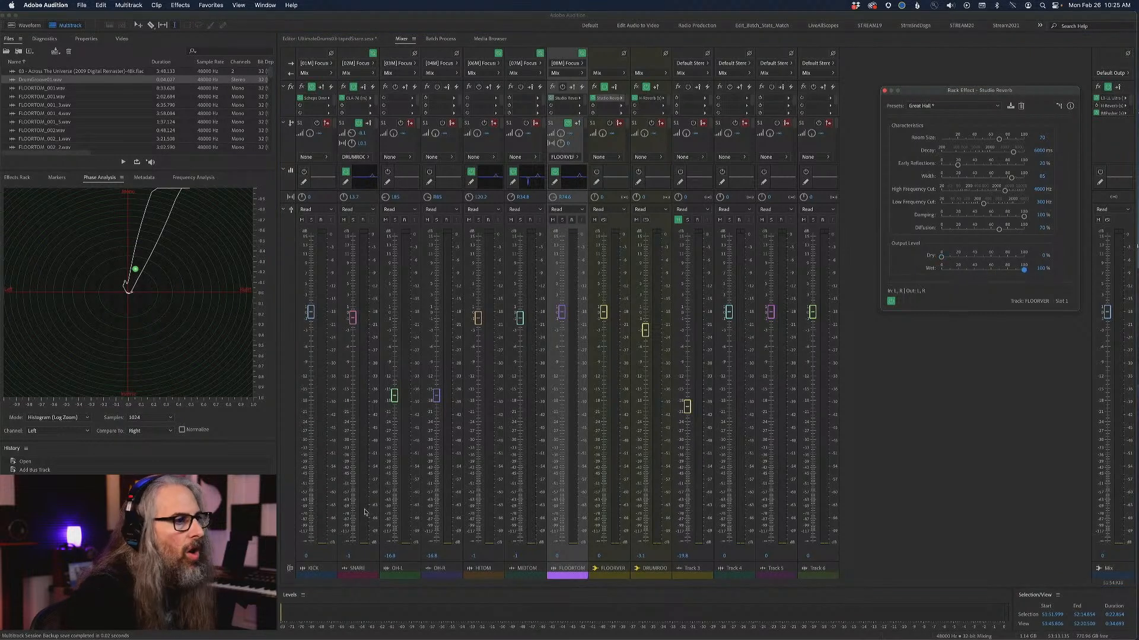
left_click_drag(603, 313, 607, 383)
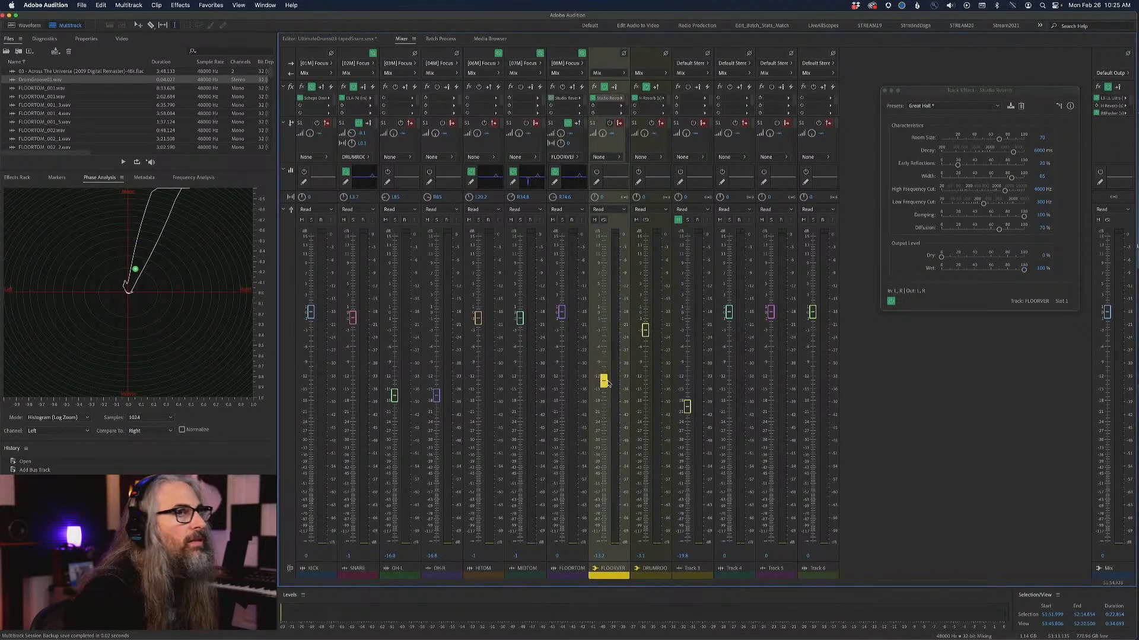
Select about four seconds around the FLOORTOM hits, from roughly 51:59.9 to 52:03.9, and play that range.
left_click(339, 39)
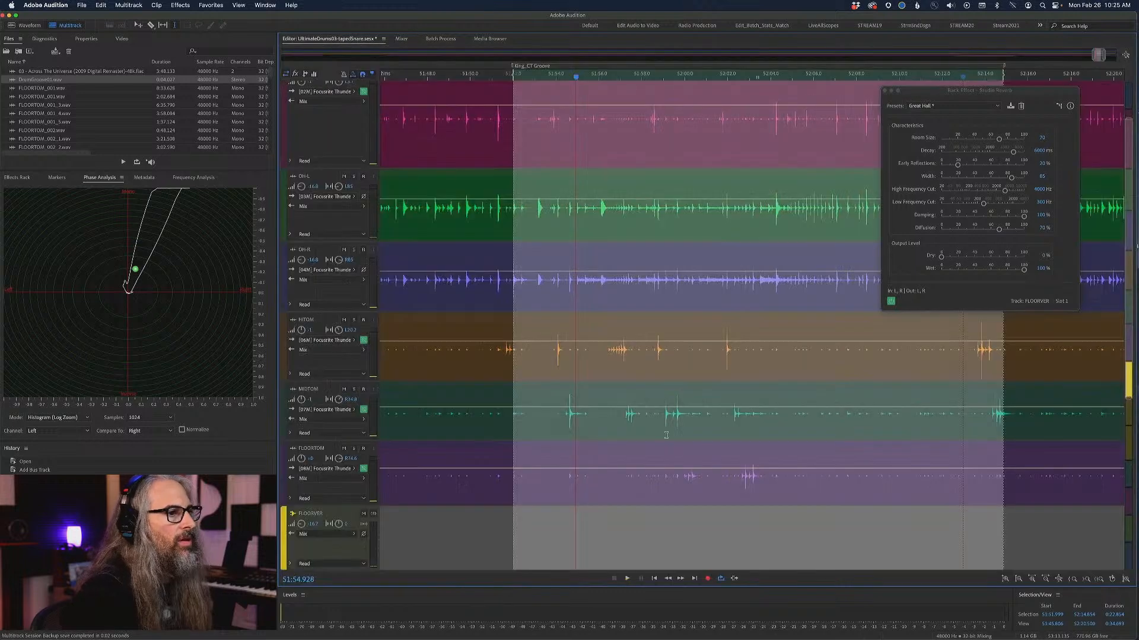
left_click_drag(682, 489, 768, 489)
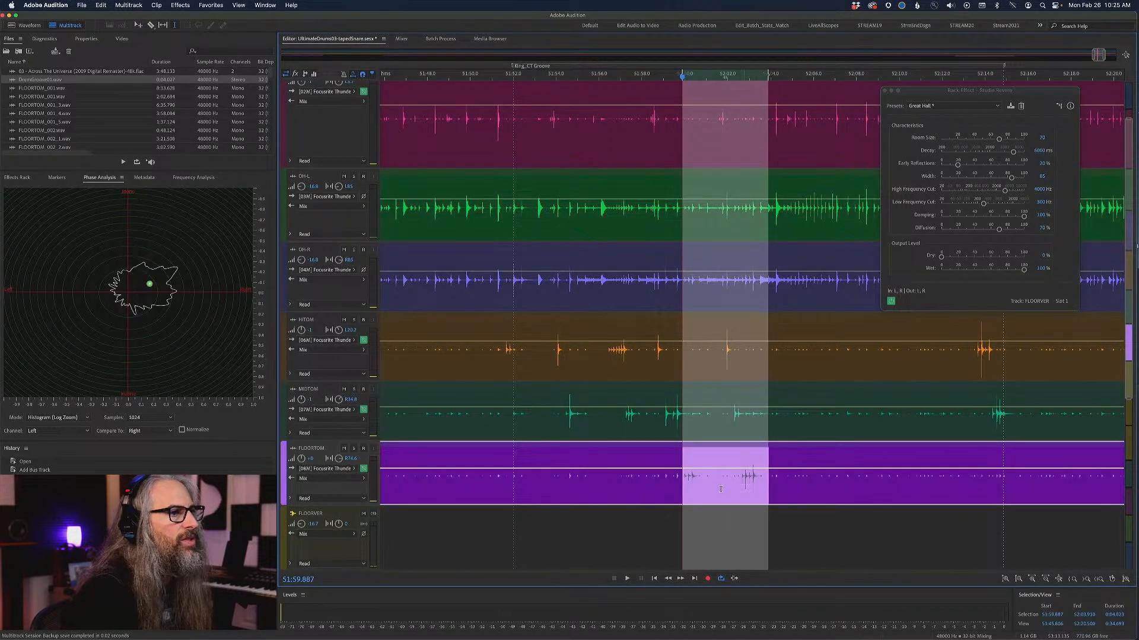
key("space")
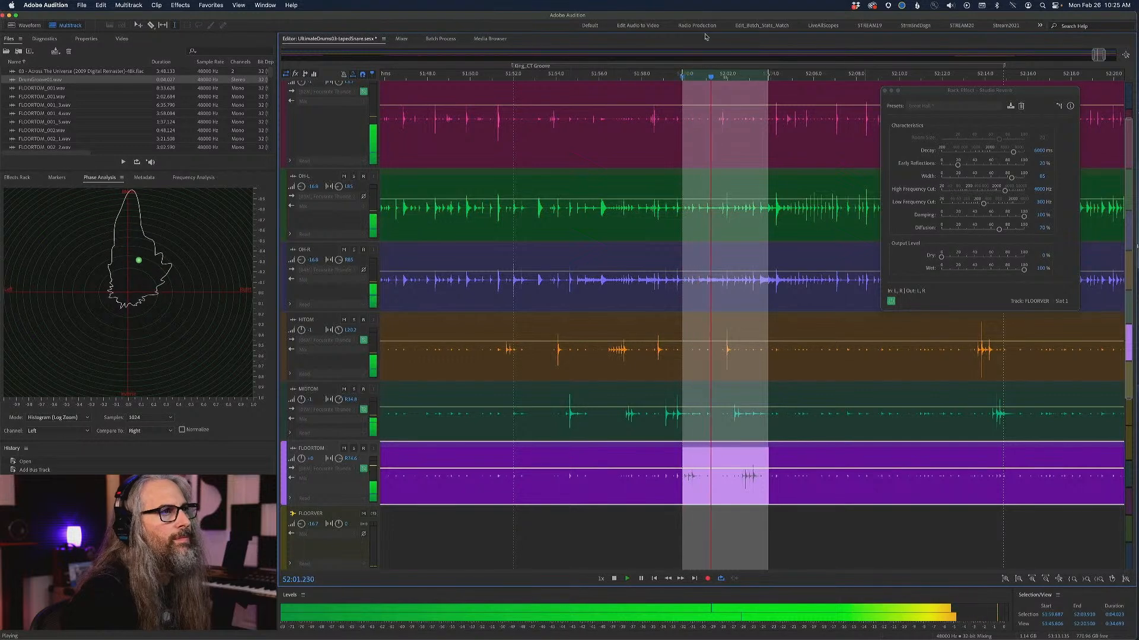
Raise the FLOORVER reverb's High Frequency Cut to about 5000 Hz and remove the Studio Reverb inserted directly on the FLOORTOM track.
left_click(401, 39)
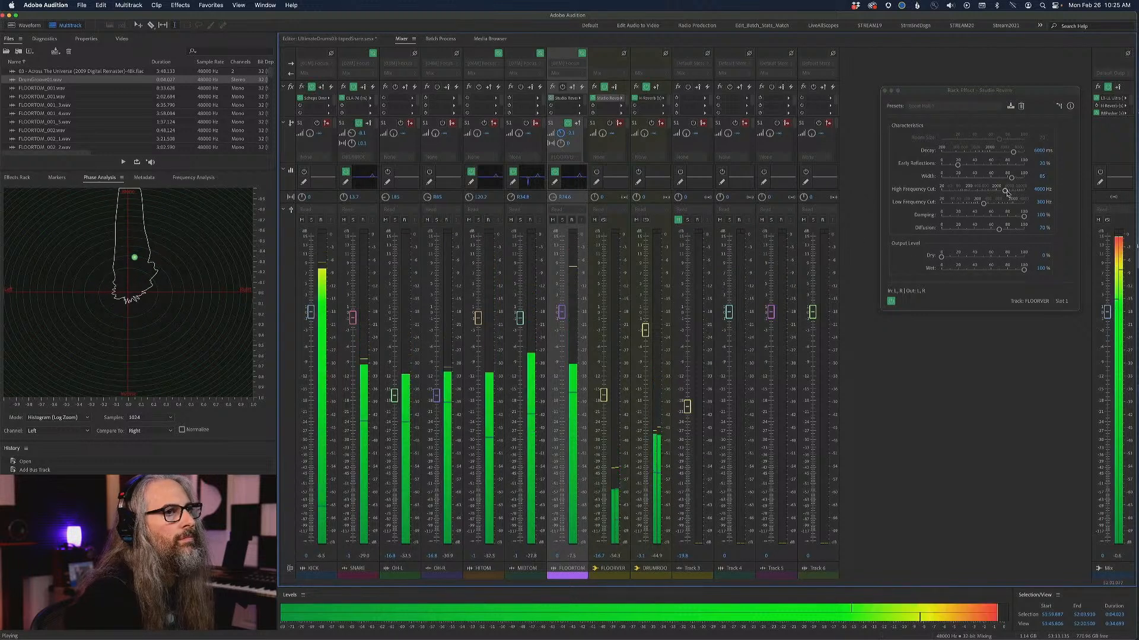
left_click_drag(1005, 190, 1011, 192)
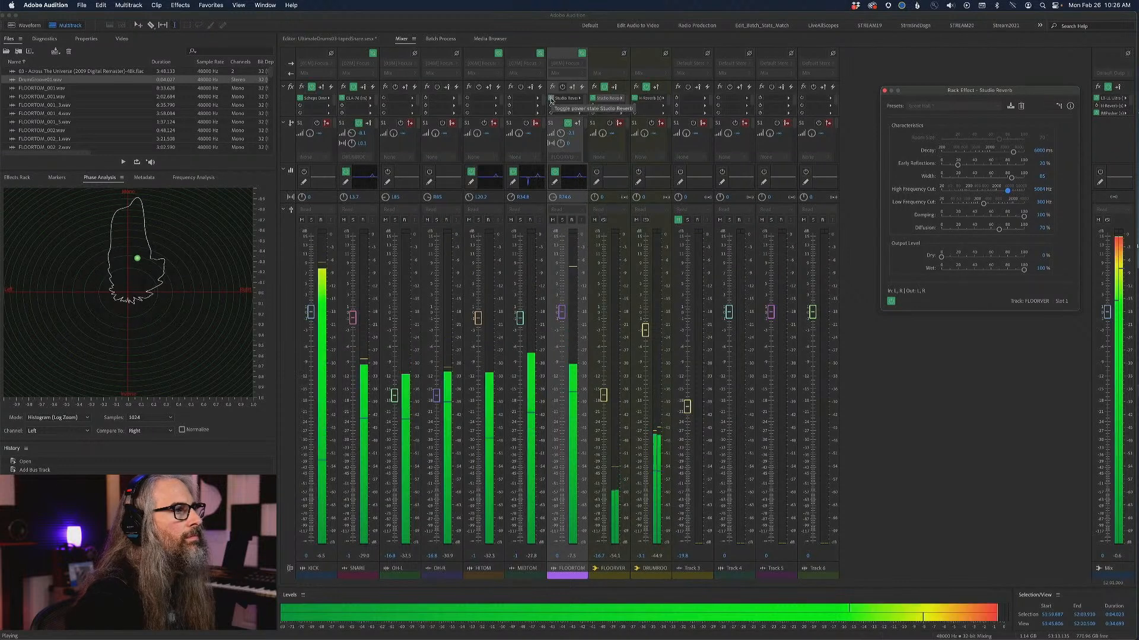
key("space")
left_click(581, 99)
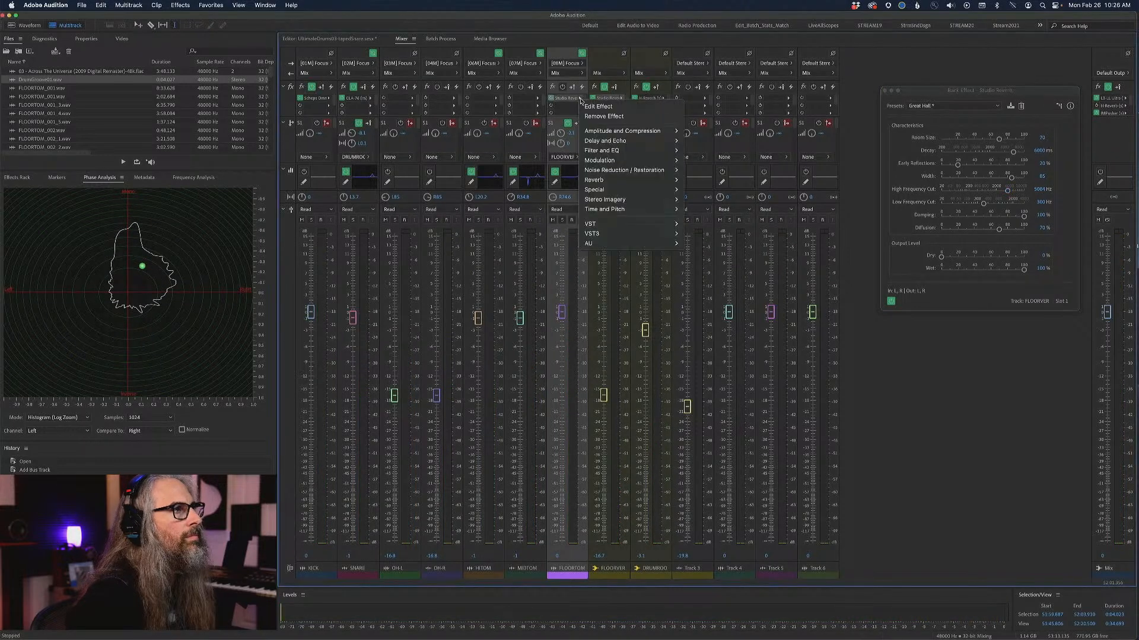
left_click(591, 115)
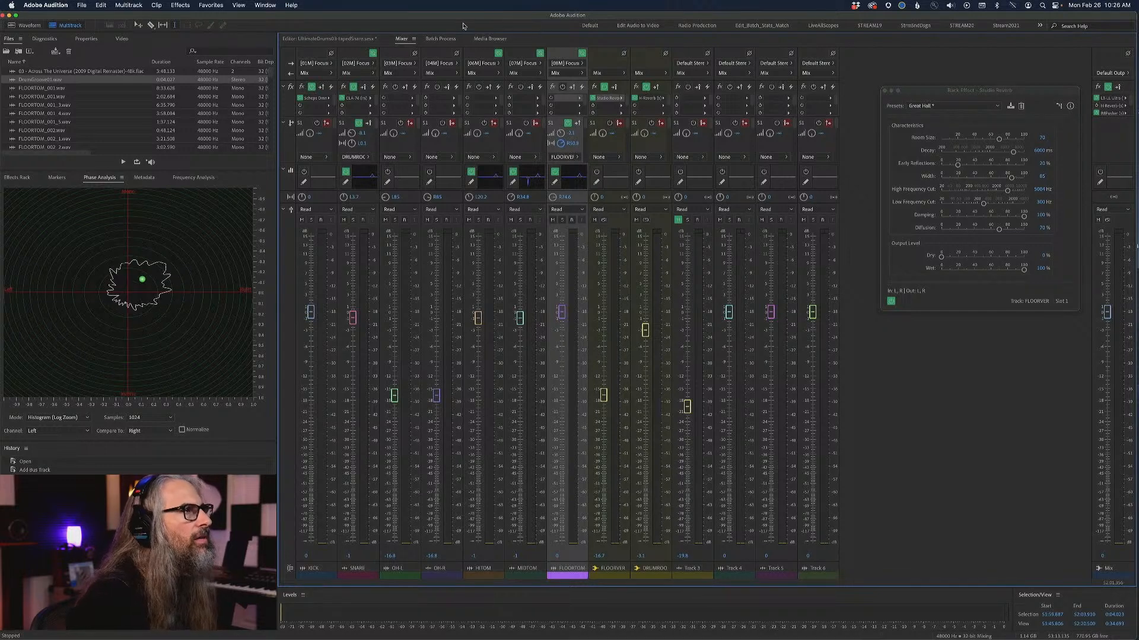
Clear the time selection in the multitrack session and play the groove from about 51:57.6 to hear the floor tom reverb.
left_click(367, 40)
key("space")
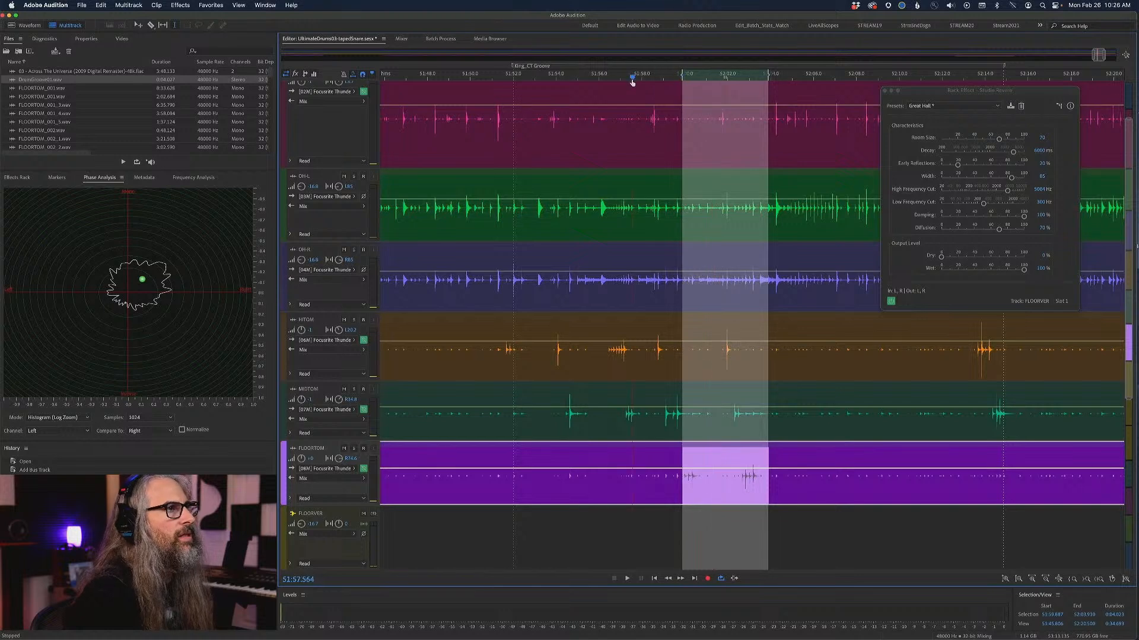
key("g")
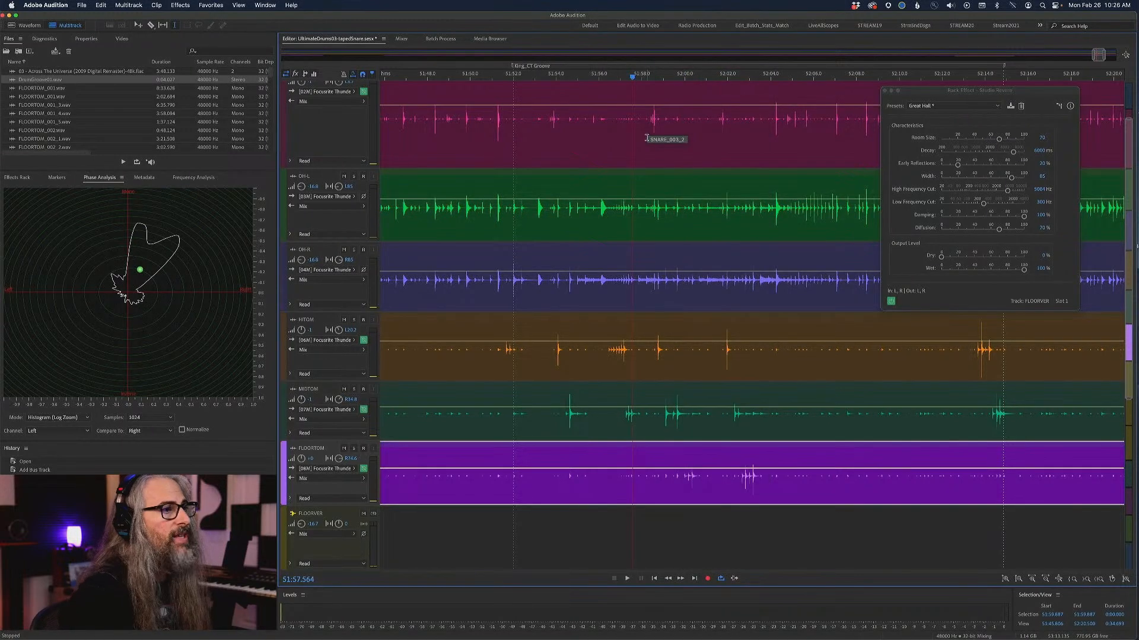
key("space")
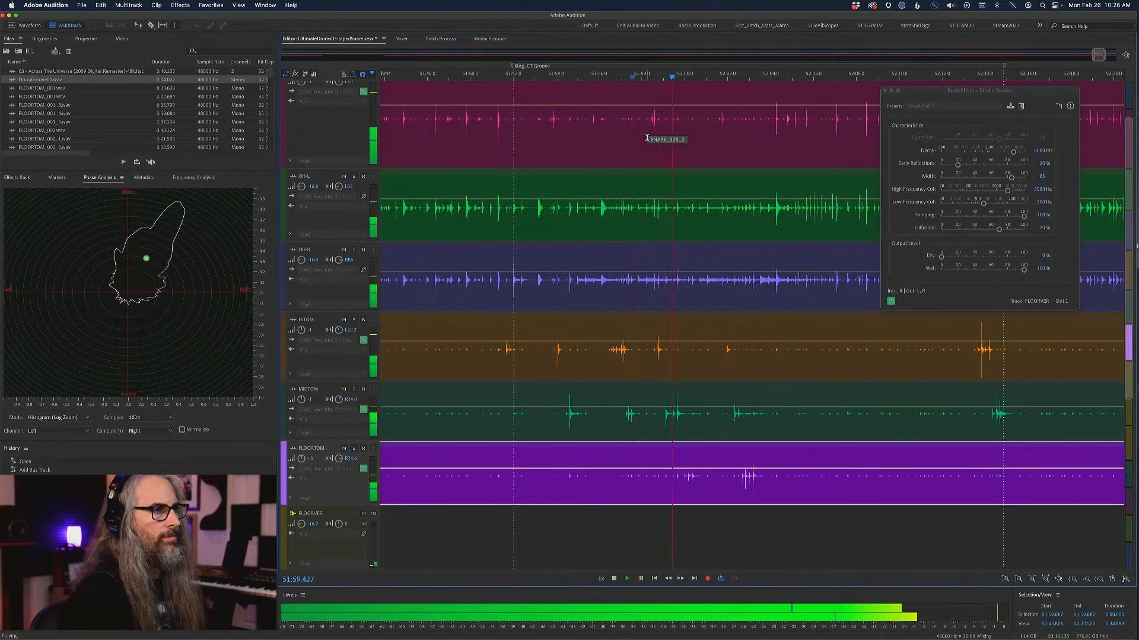